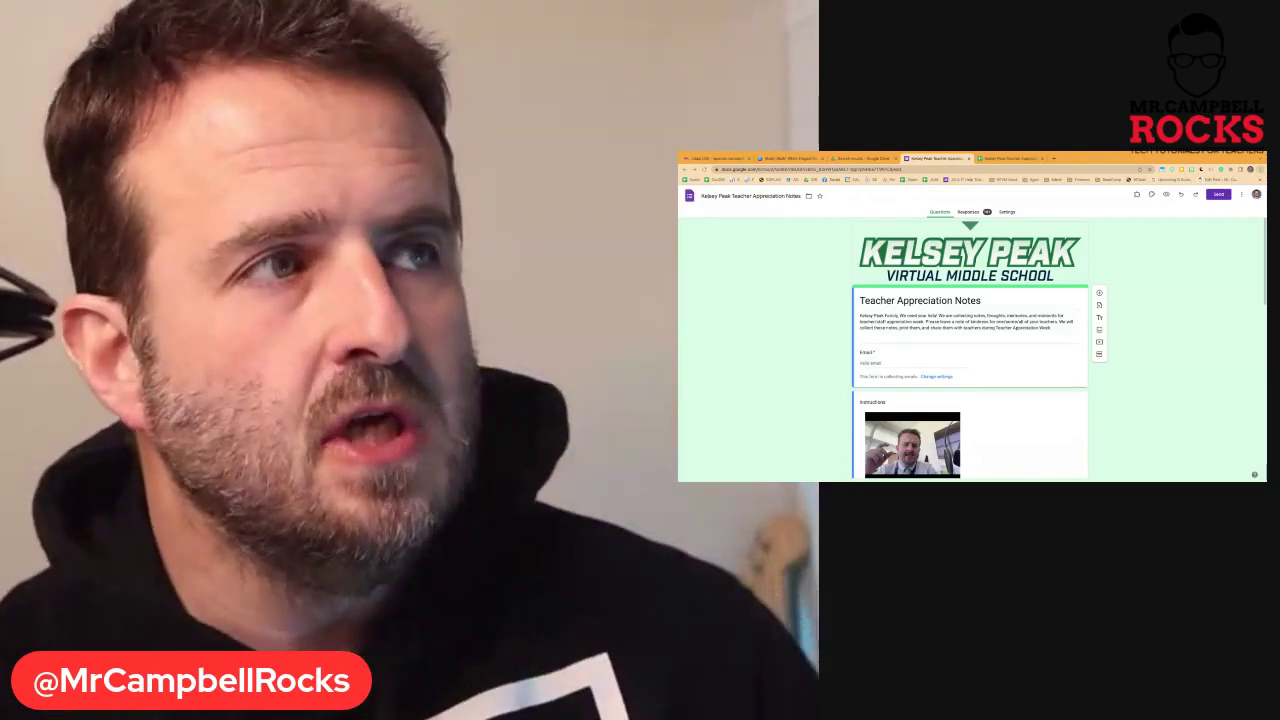
# Step: Switch to the Canva thank-you card design to review the bulk-created pages
pyautogui.click(790, 158)
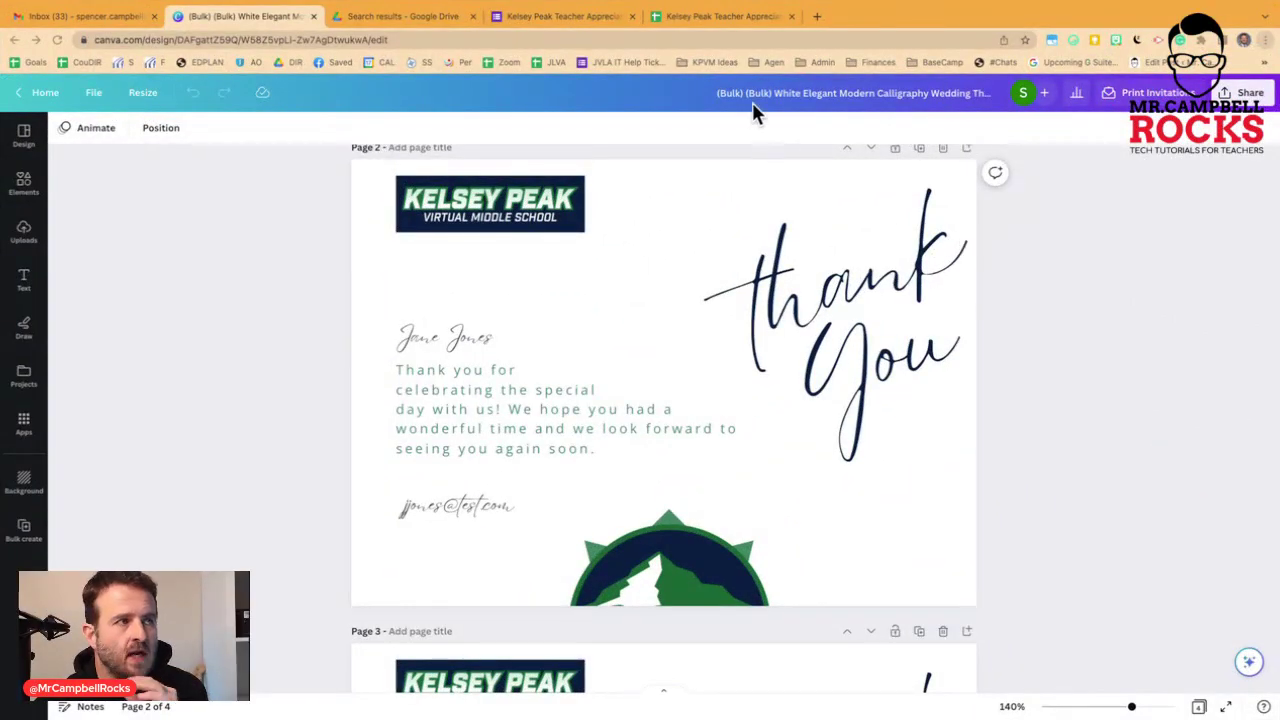
pyautogui.click(563, 17)
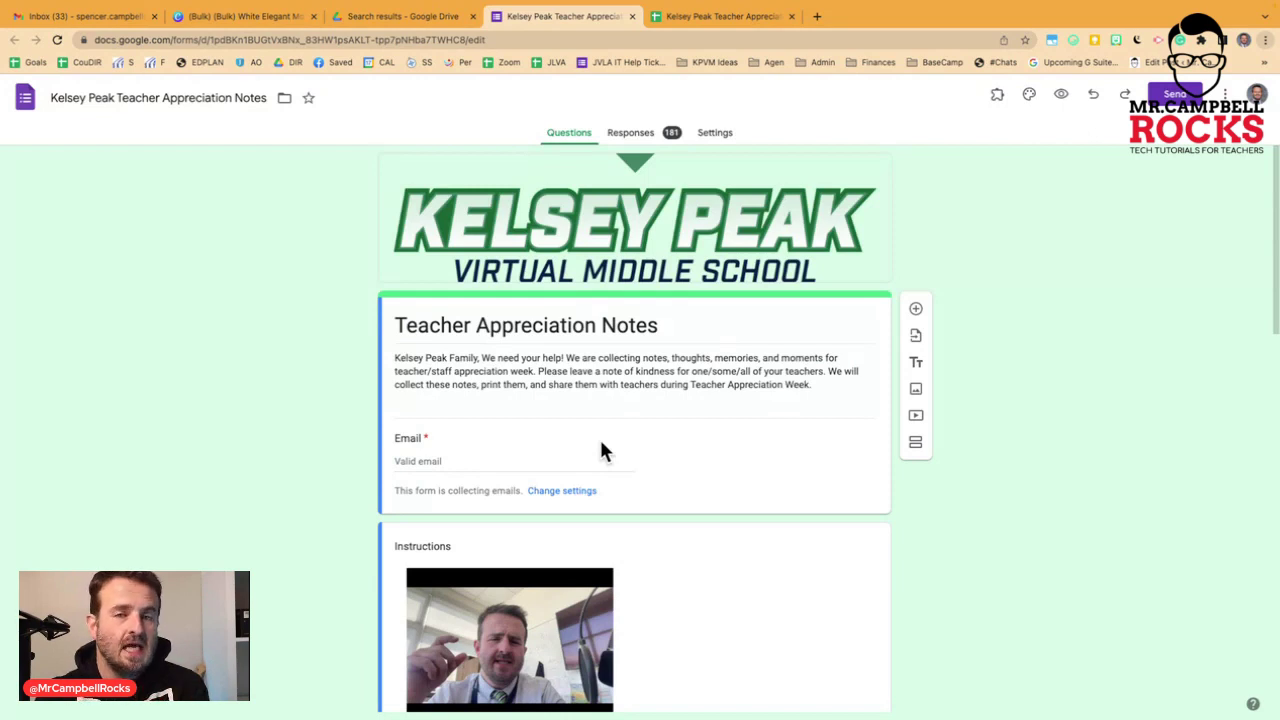
pyautogui.scroll(-3, 614, 368)
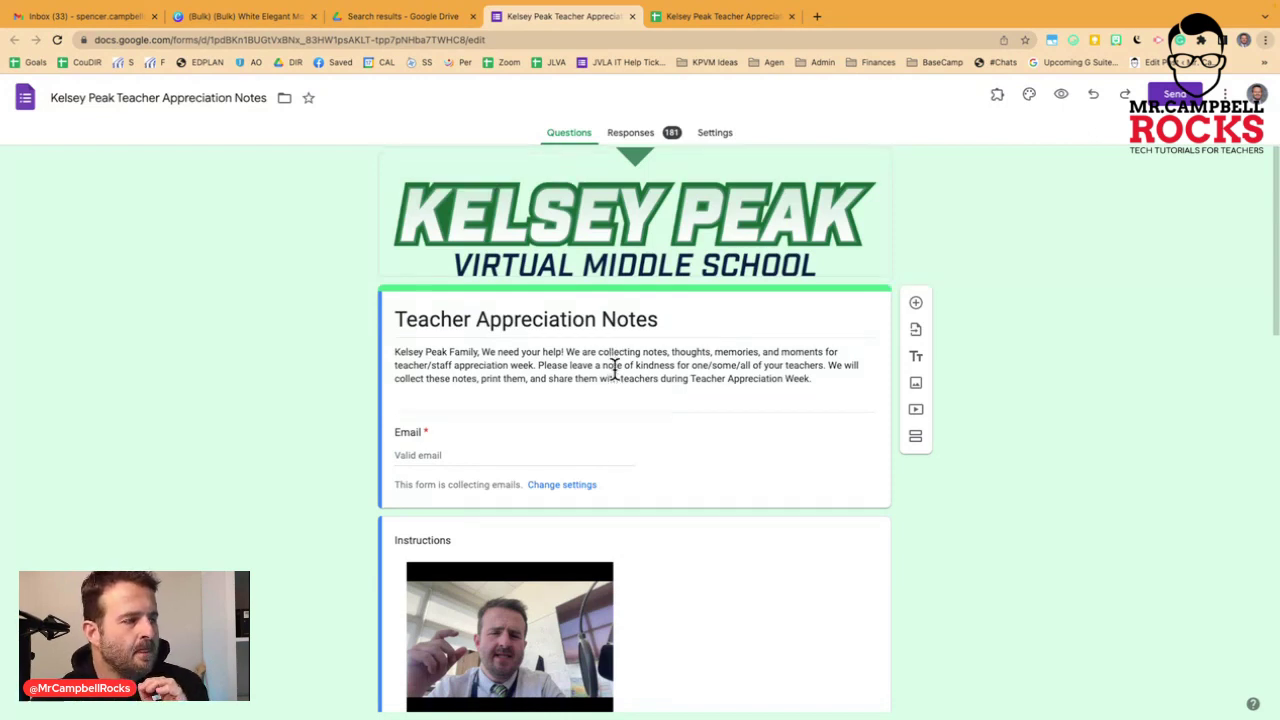
pyautogui.scroll(-2, 615, 370)
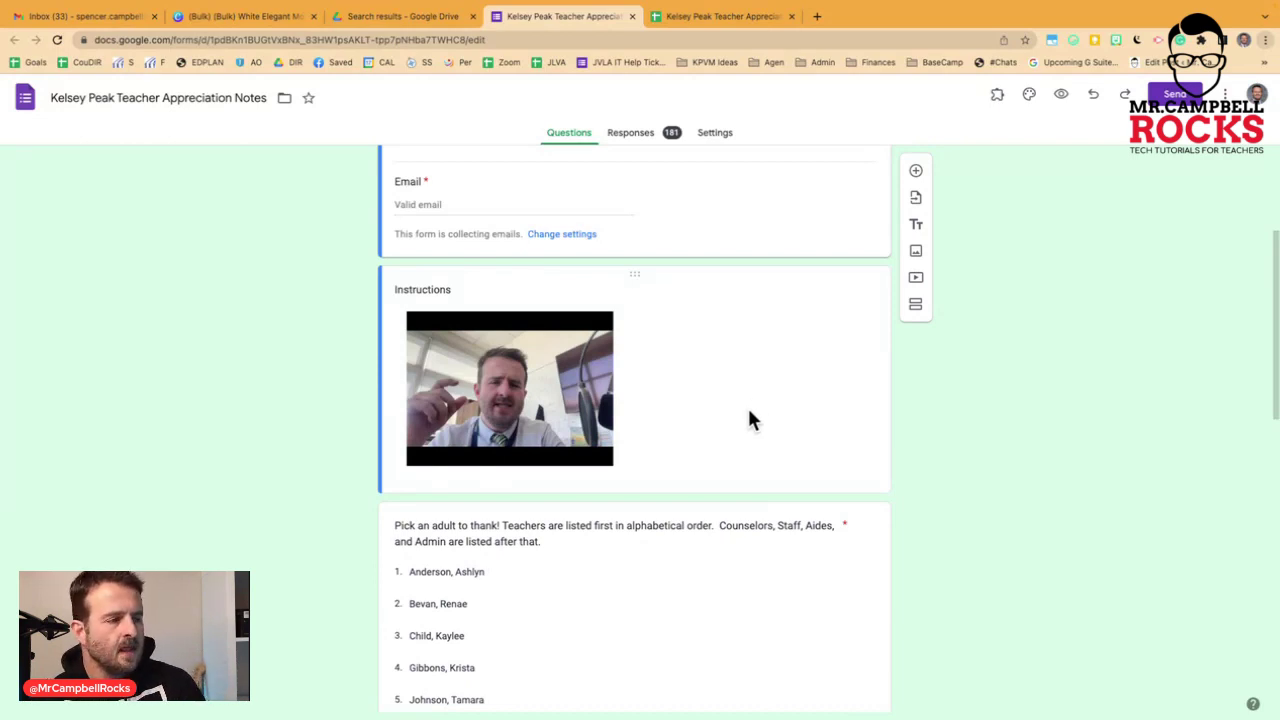
pyautogui.scroll(-9, 749, 412)
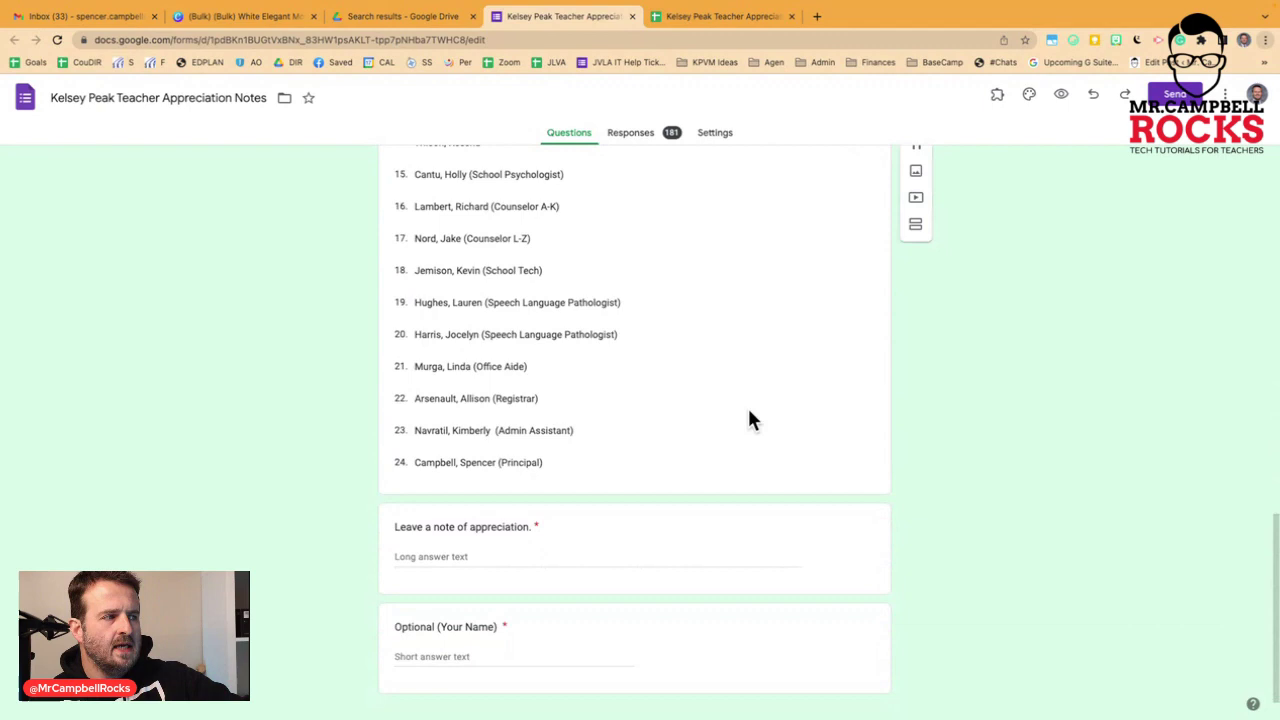
pyautogui.scroll(-1, 749, 412)
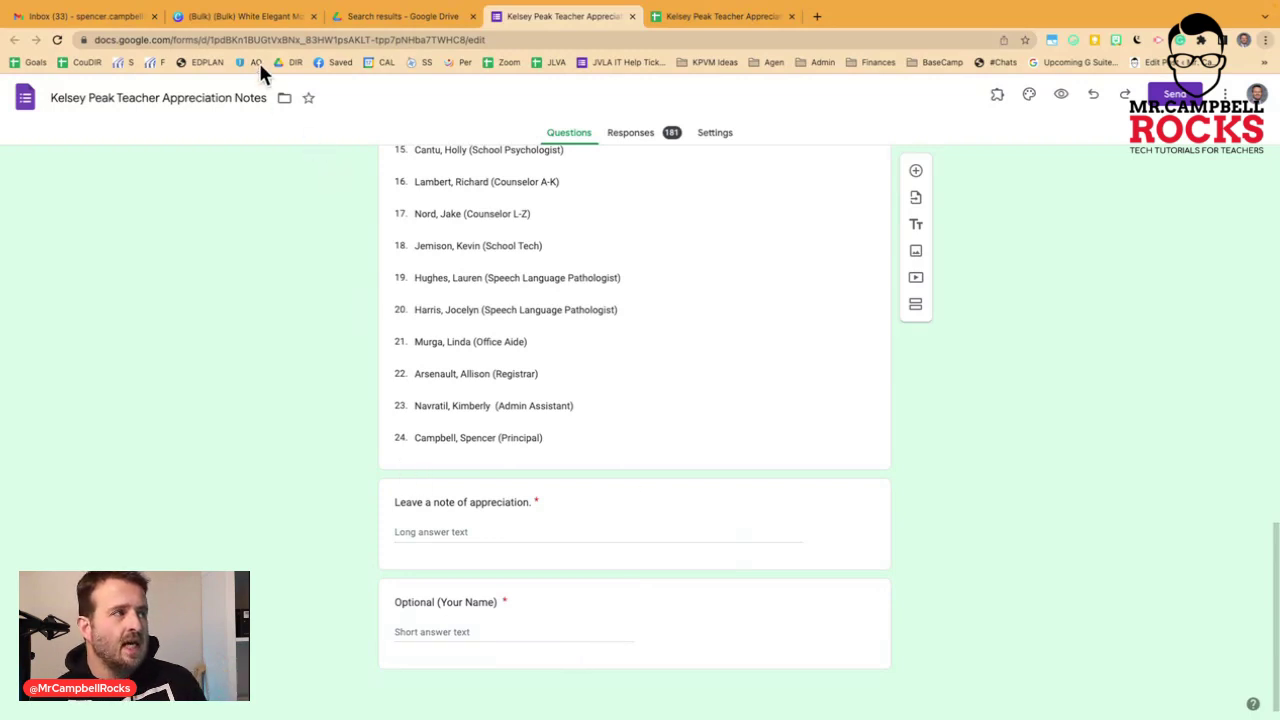
# Step: Scroll through pages 2–4 of the bulk thank-you design, each with its own name, message and email
pyautogui.click(268, 24)
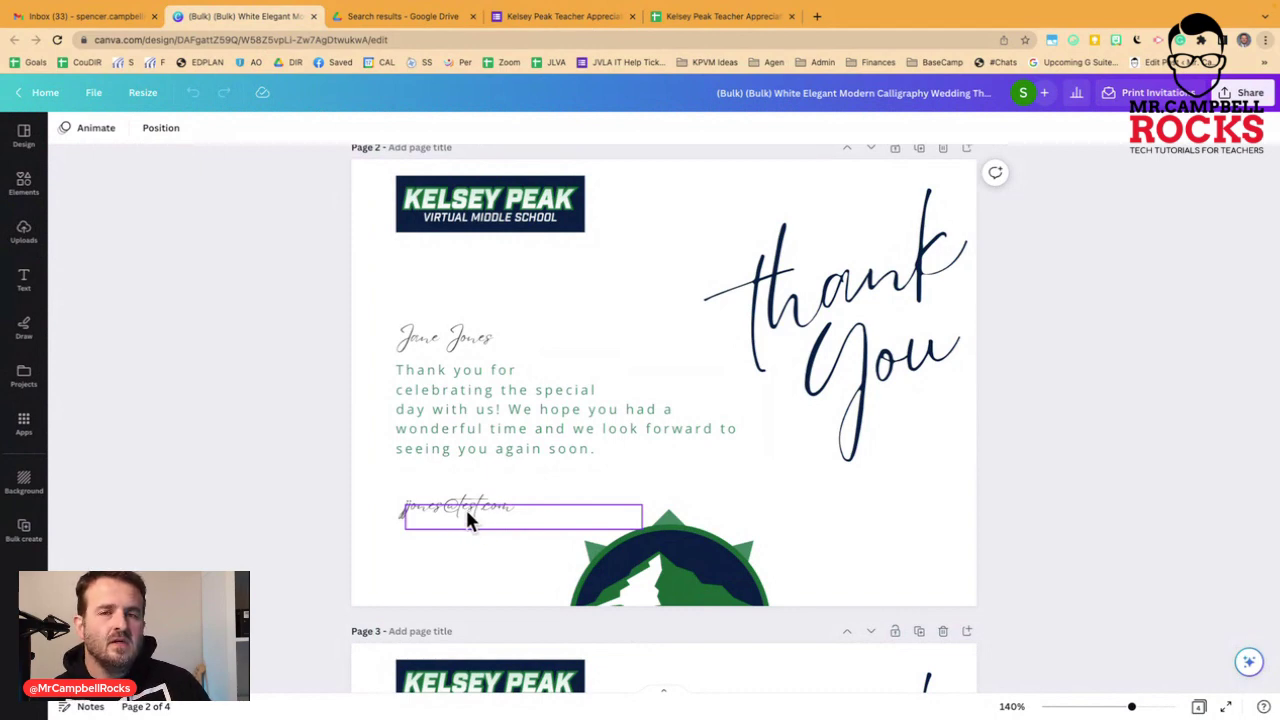
pyautogui.scroll(-5, 468, 518)
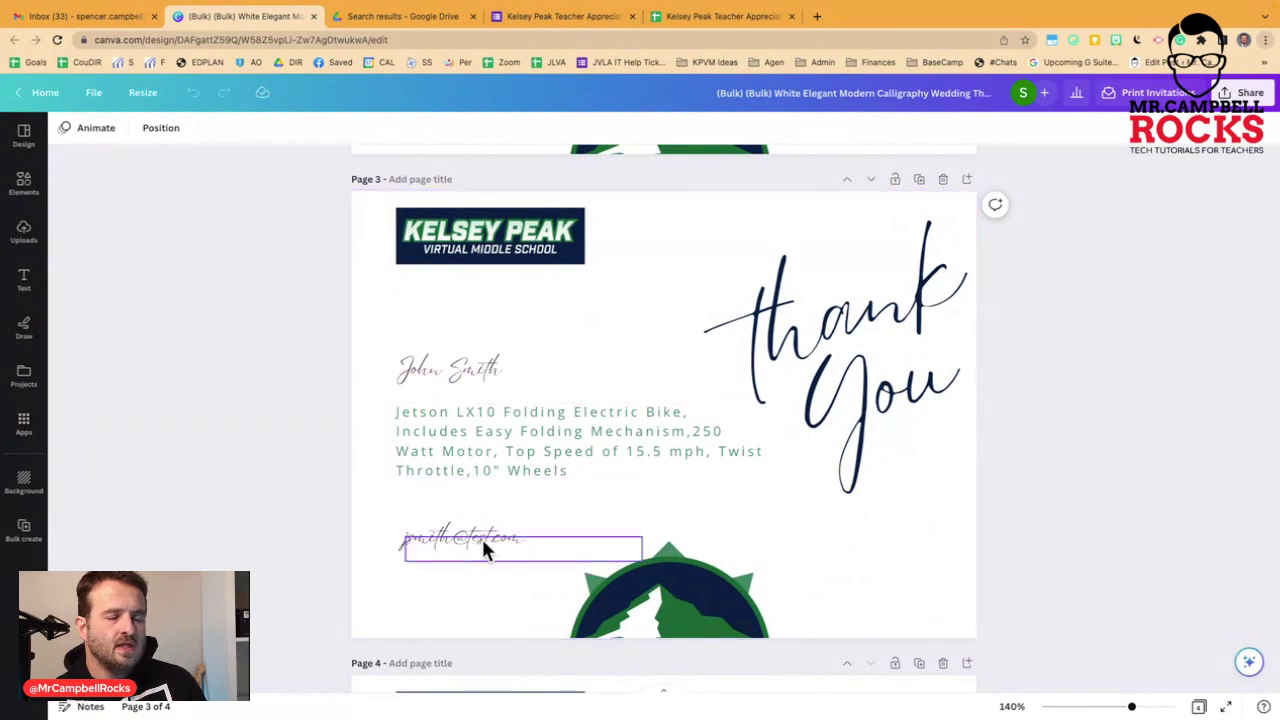
pyautogui.scroll(-5, 468, 535)
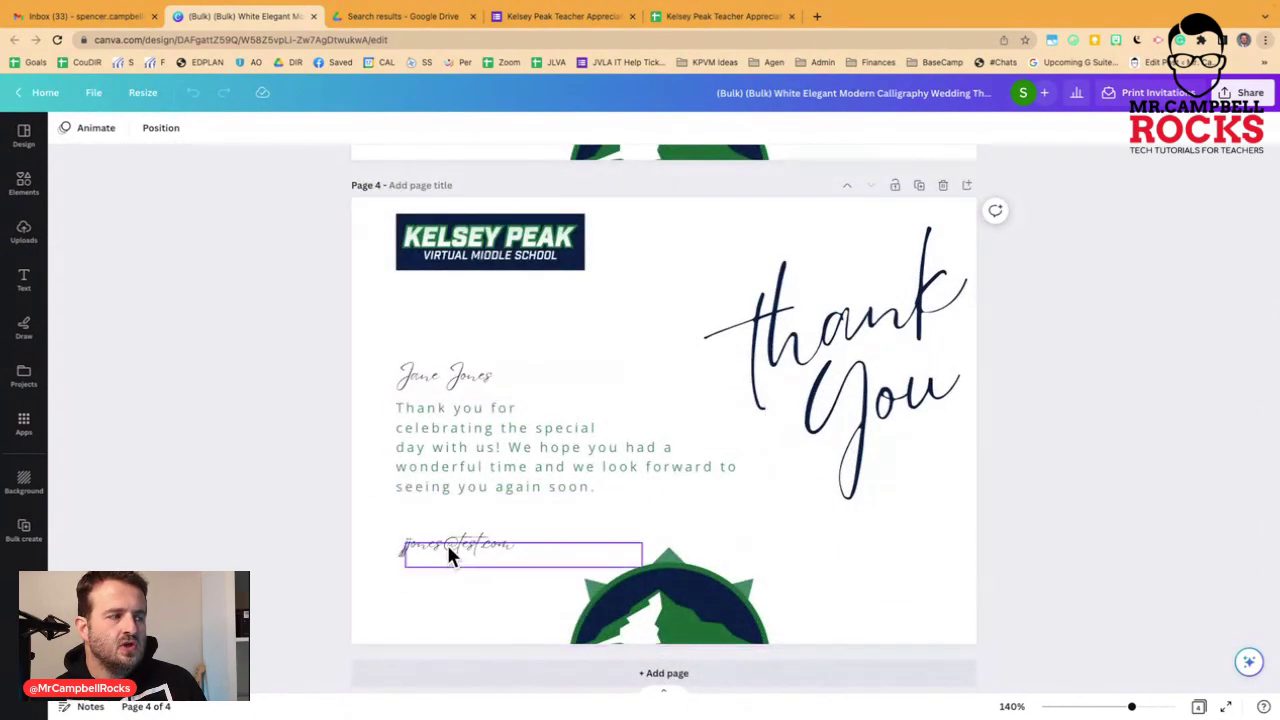
pyautogui.scroll(8, 490, 523)
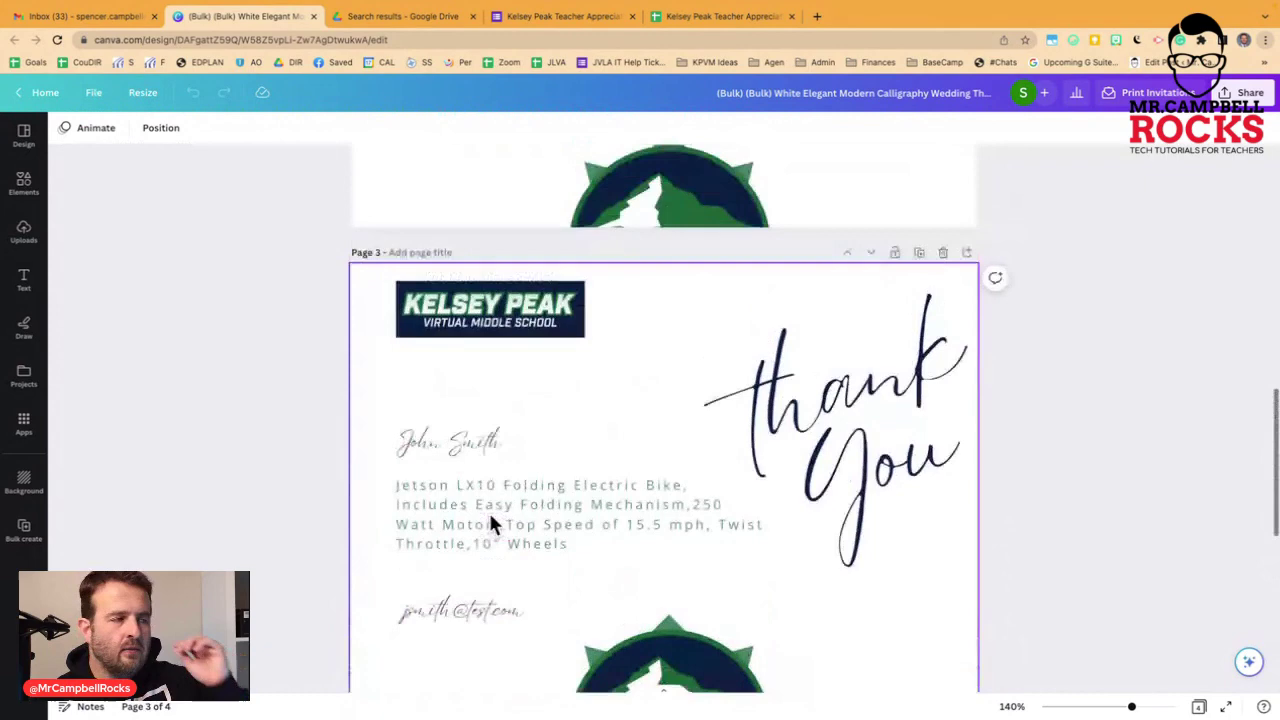
pyautogui.scroll(3, 490, 524)
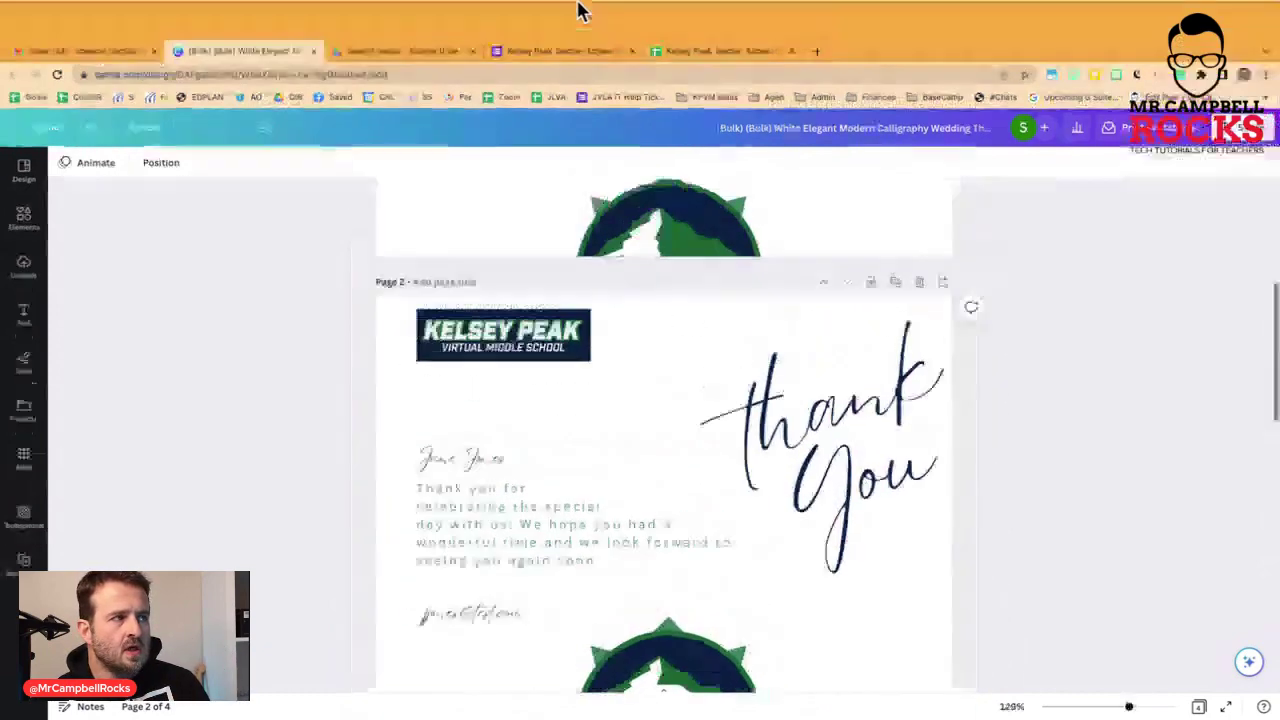
# Step: Open the form's Responses view with its 181 collected responses and linked spreadsheet
pyautogui.click(581, 50)
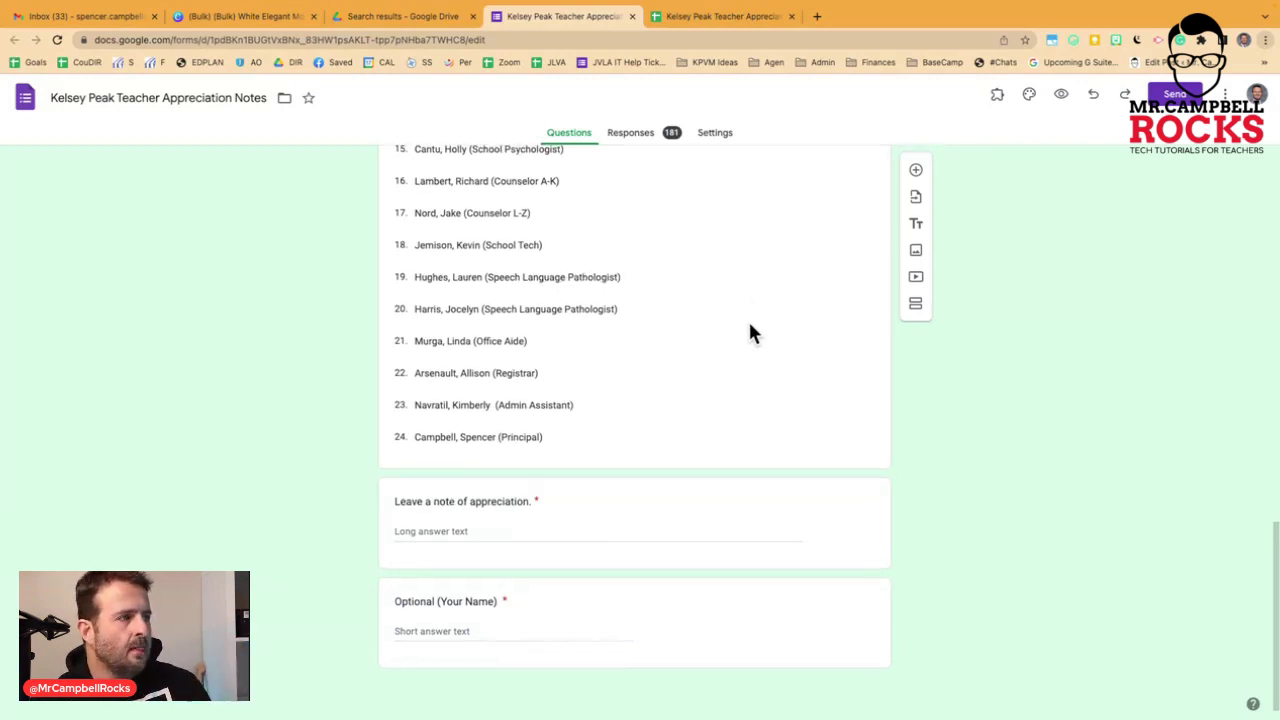
pyautogui.click(632, 137)
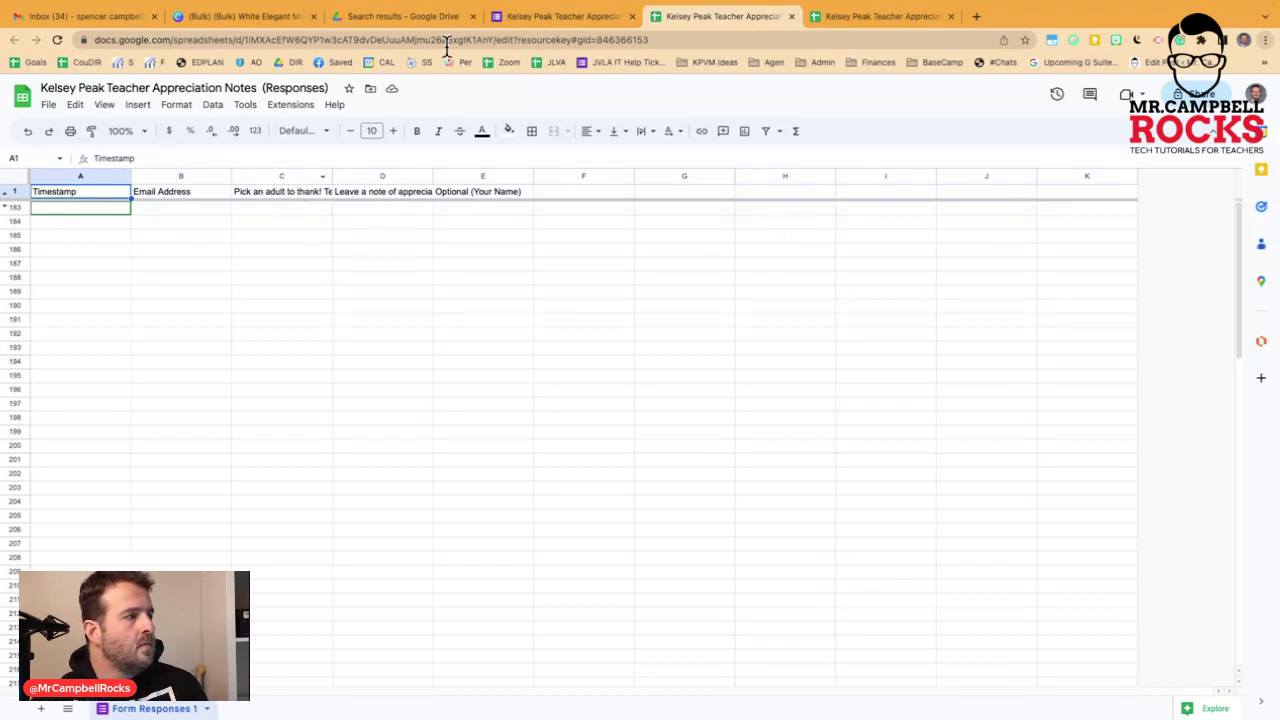
# Step: Go back to the form's Responses summary showing 181 responses
pyautogui.click(560, 17)
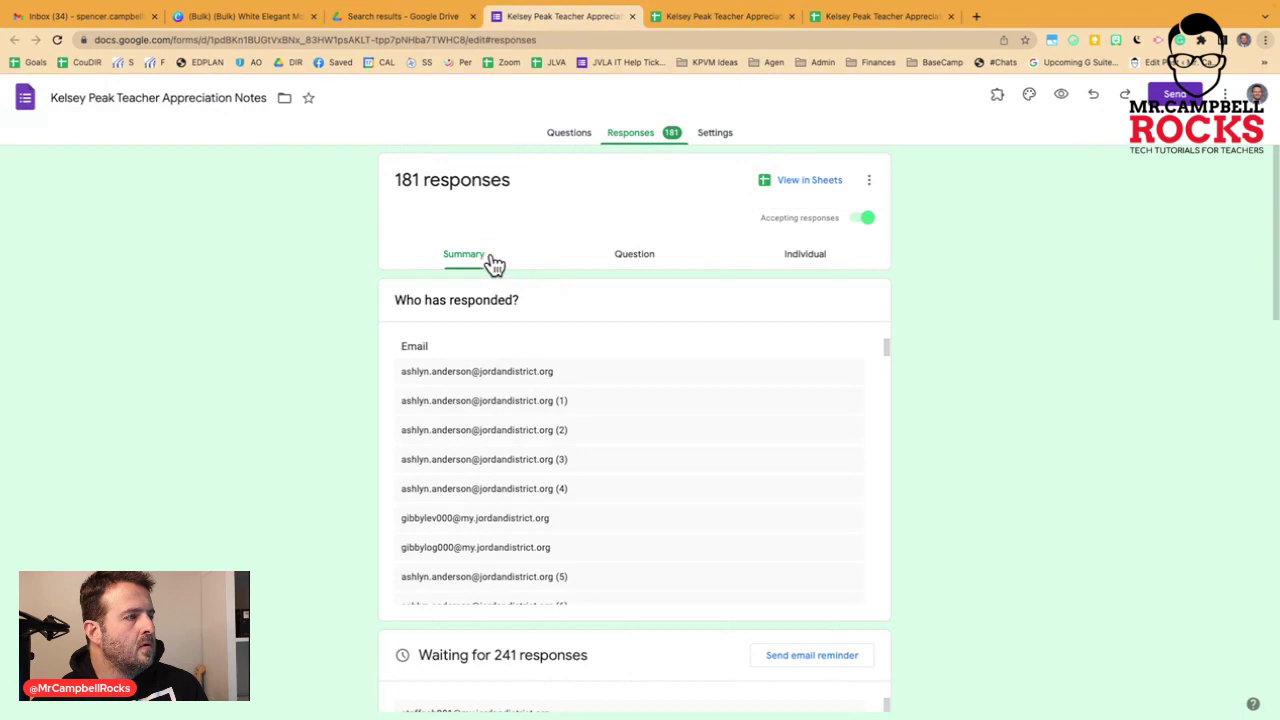
# Step: Switch the Teacher Appreciation Notes form to its Questions editor
pyautogui.click(568, 134)
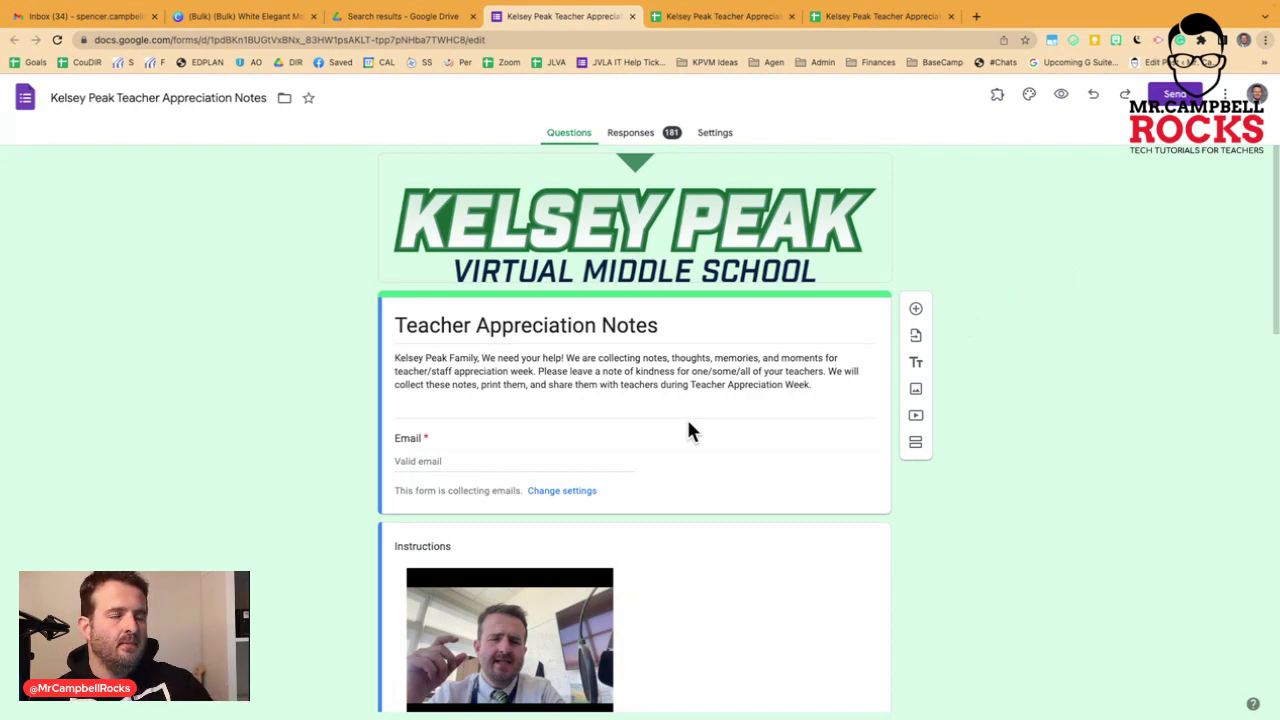
# Step: In the Send form dialog, choose the Link option with Shorten URL to get a forms.gle link
pyautogui.click(1172, 97)
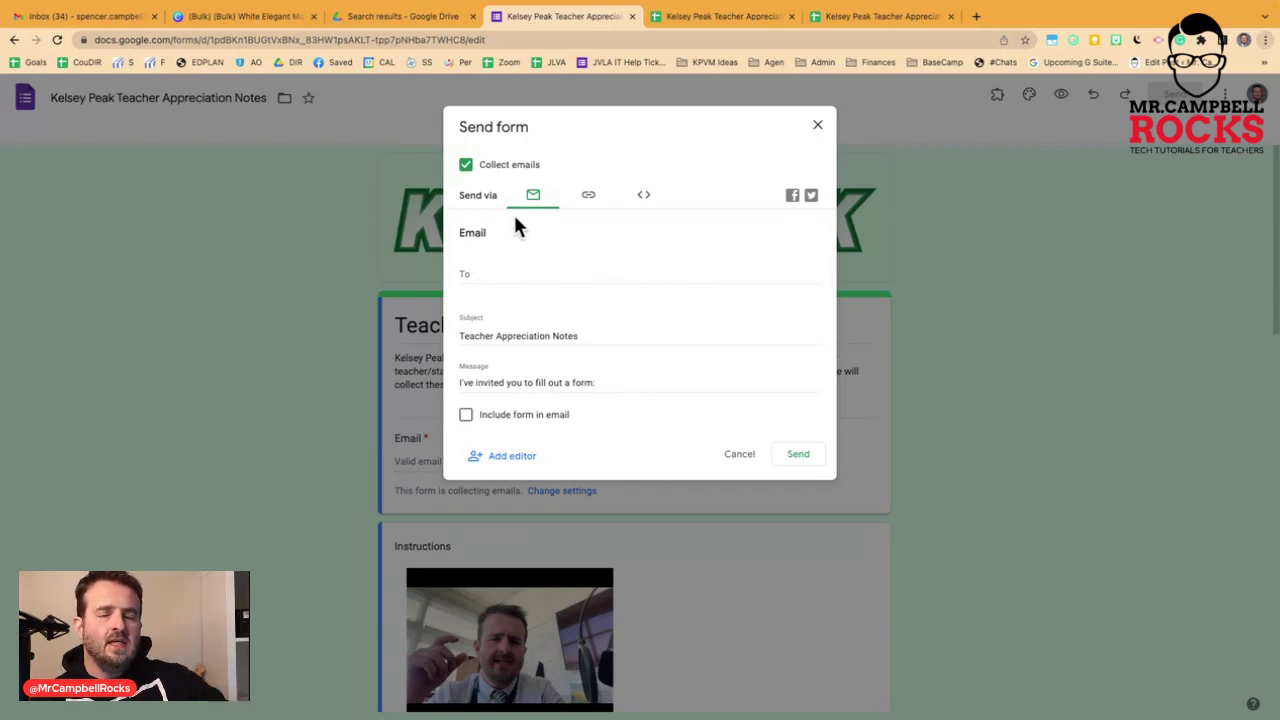
pyautogui.click(522, 271)
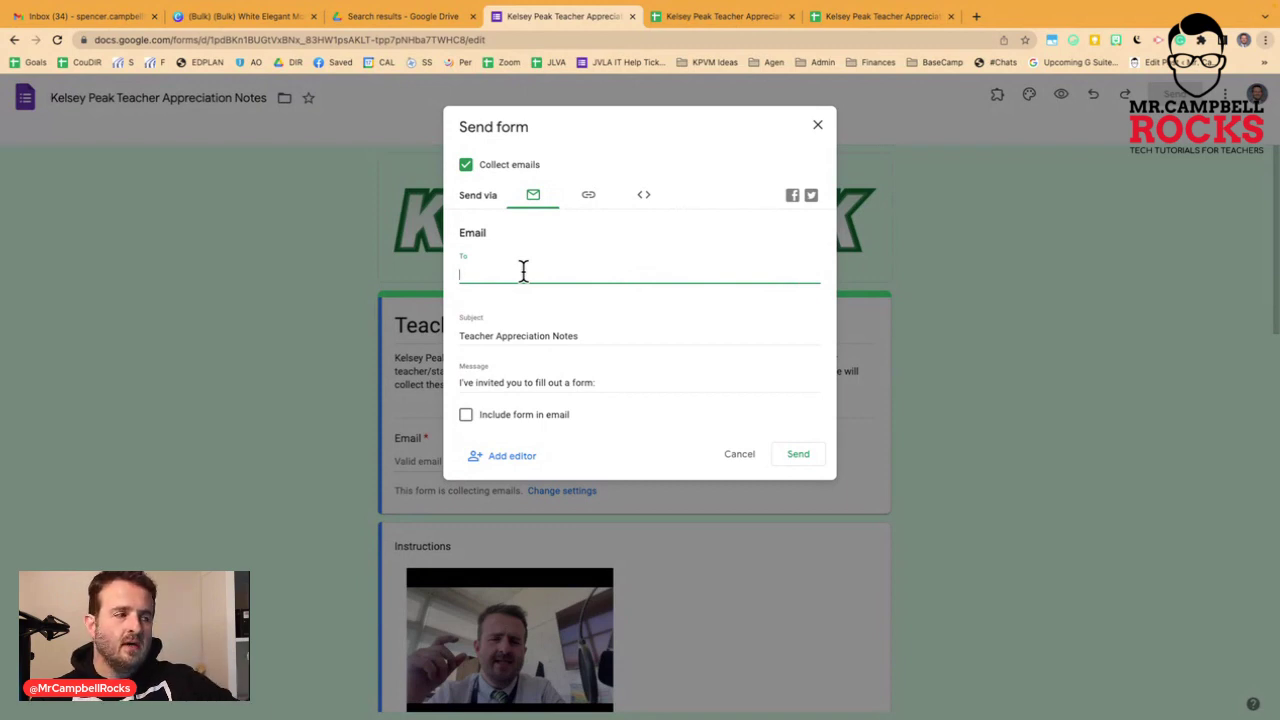
pyautogui.click(466, 416)
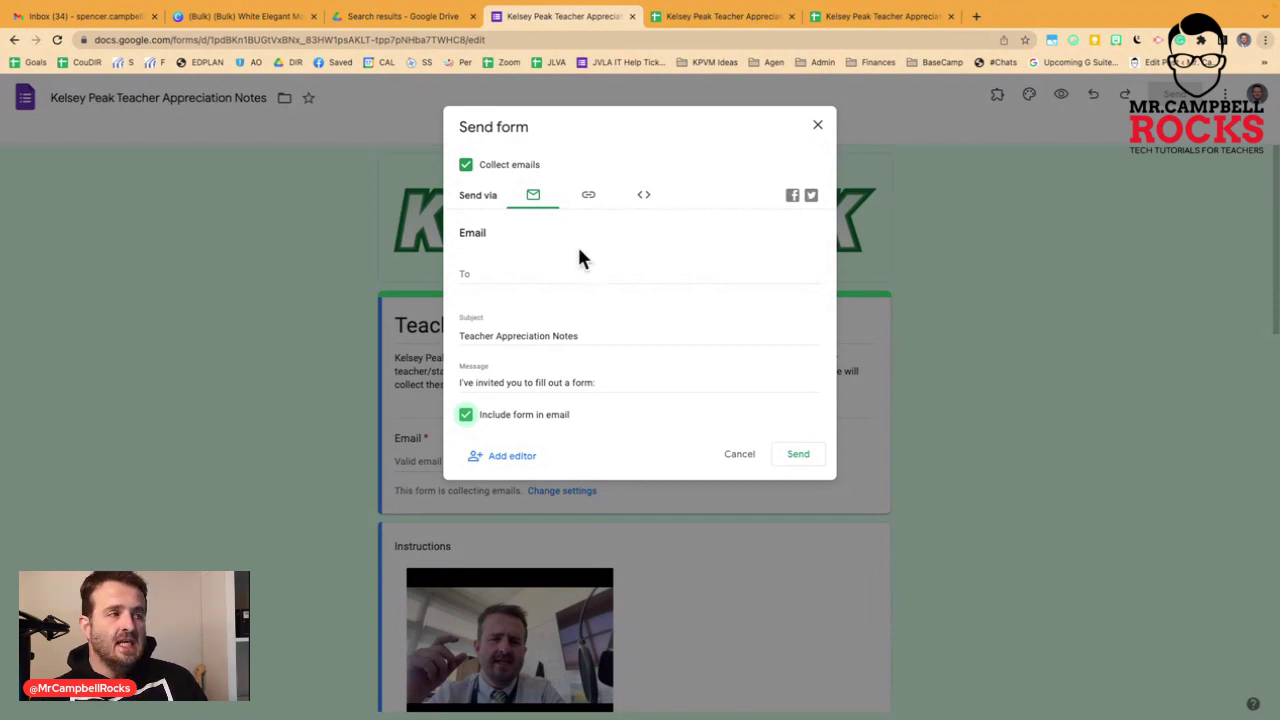
pyautogui.click(588, 204)
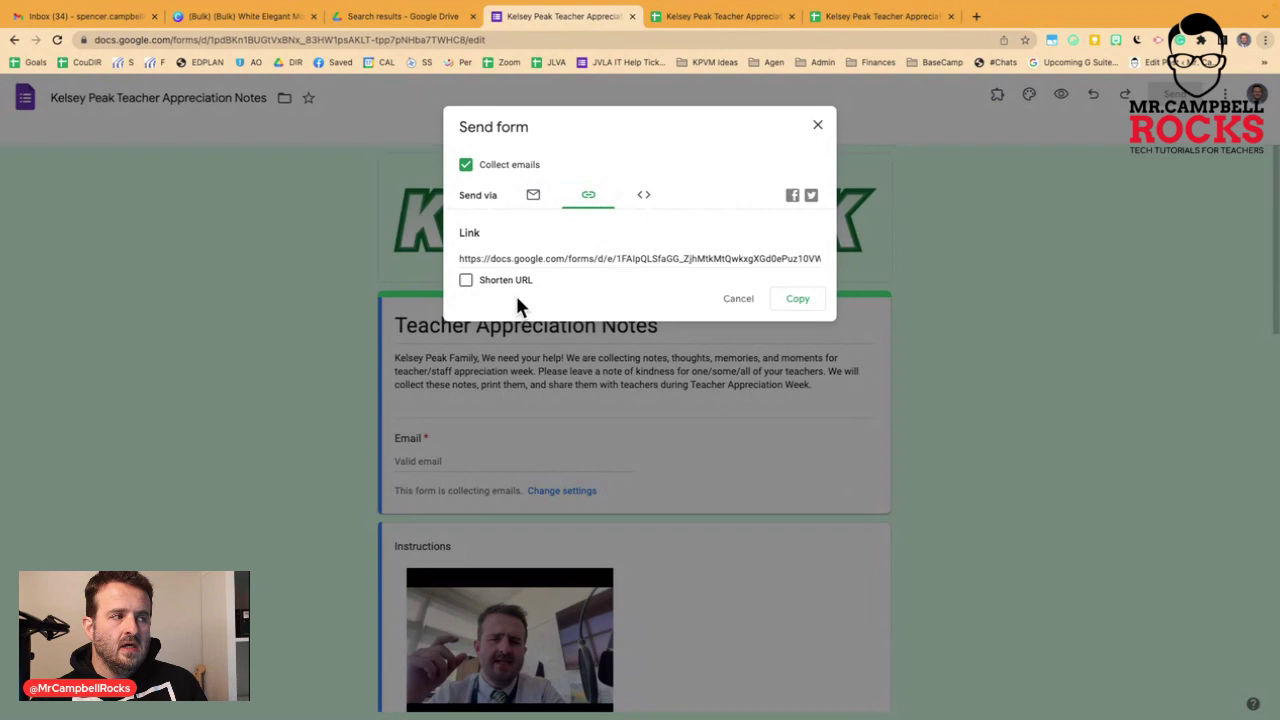
pyautogui.click(466, 281)
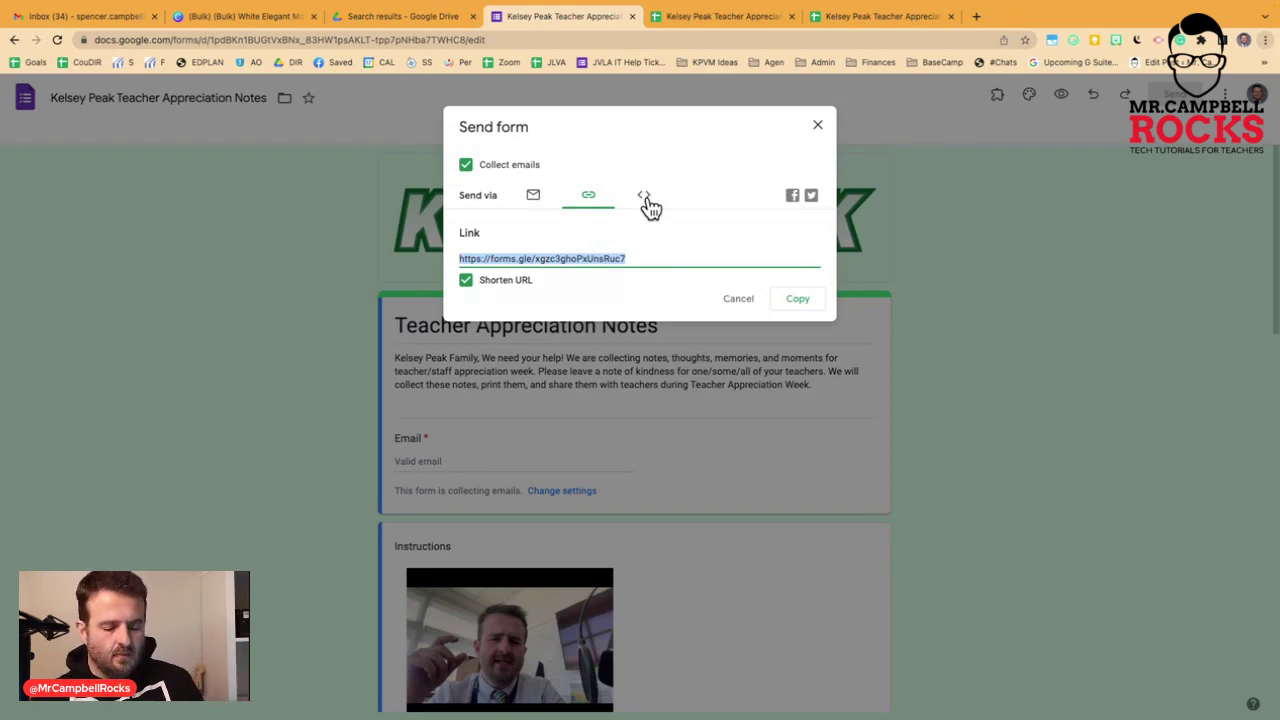
# Step: Load the copied short form link in a new browser tab
pyautogui.click(976, 16)
pyautogui.press('super+v')
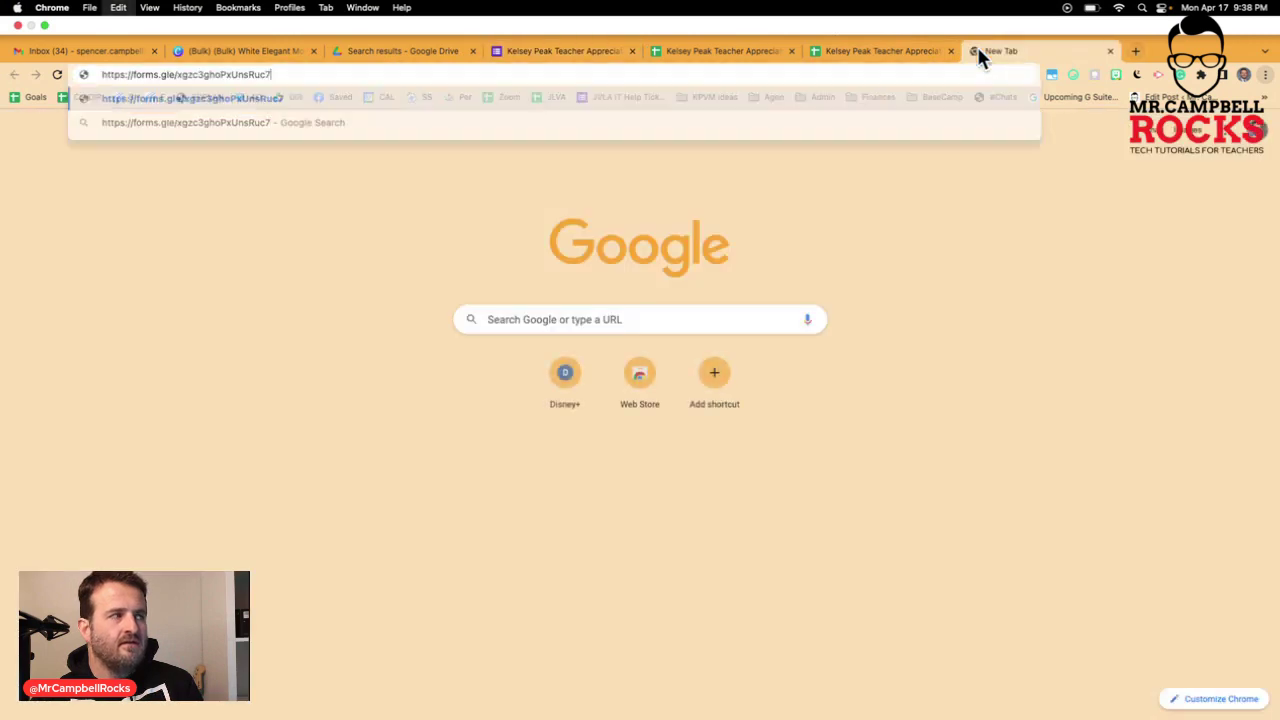
pyautogui.press('Return')
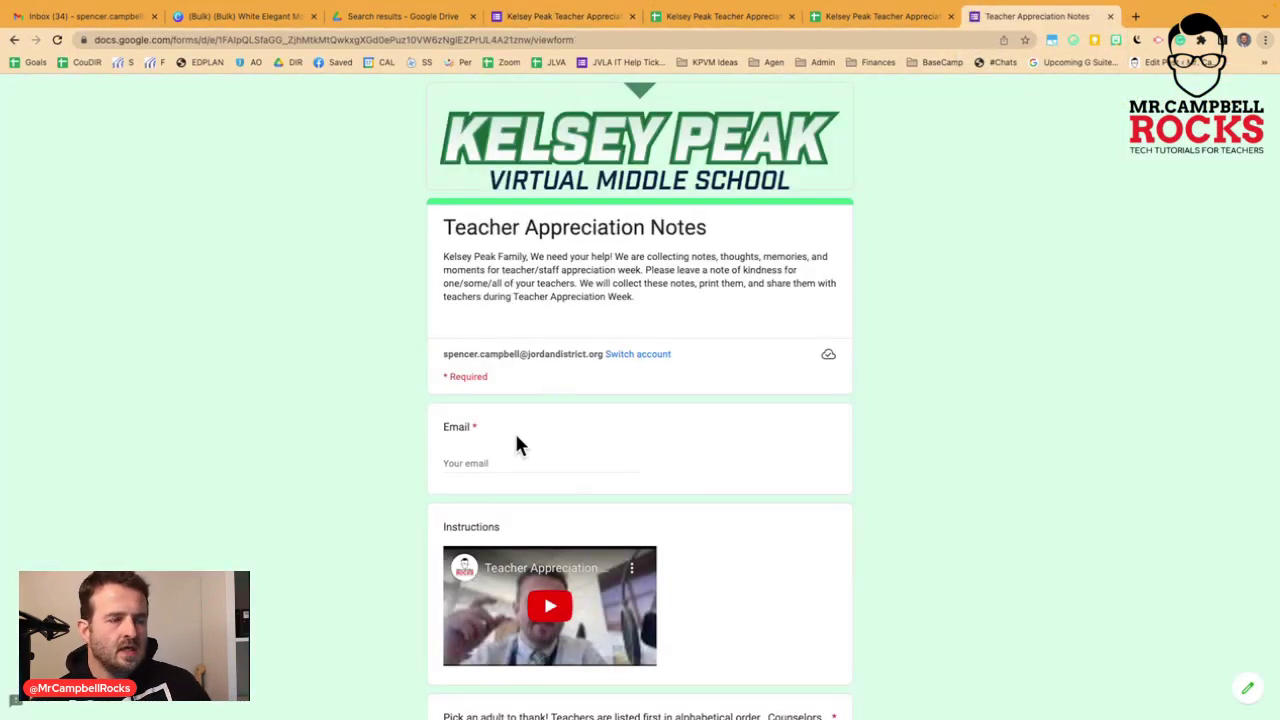
# Step: Submit a test response with a saved email, the chosen teacher, a placeholder note and a student name
pyautogui.click(504, 460)
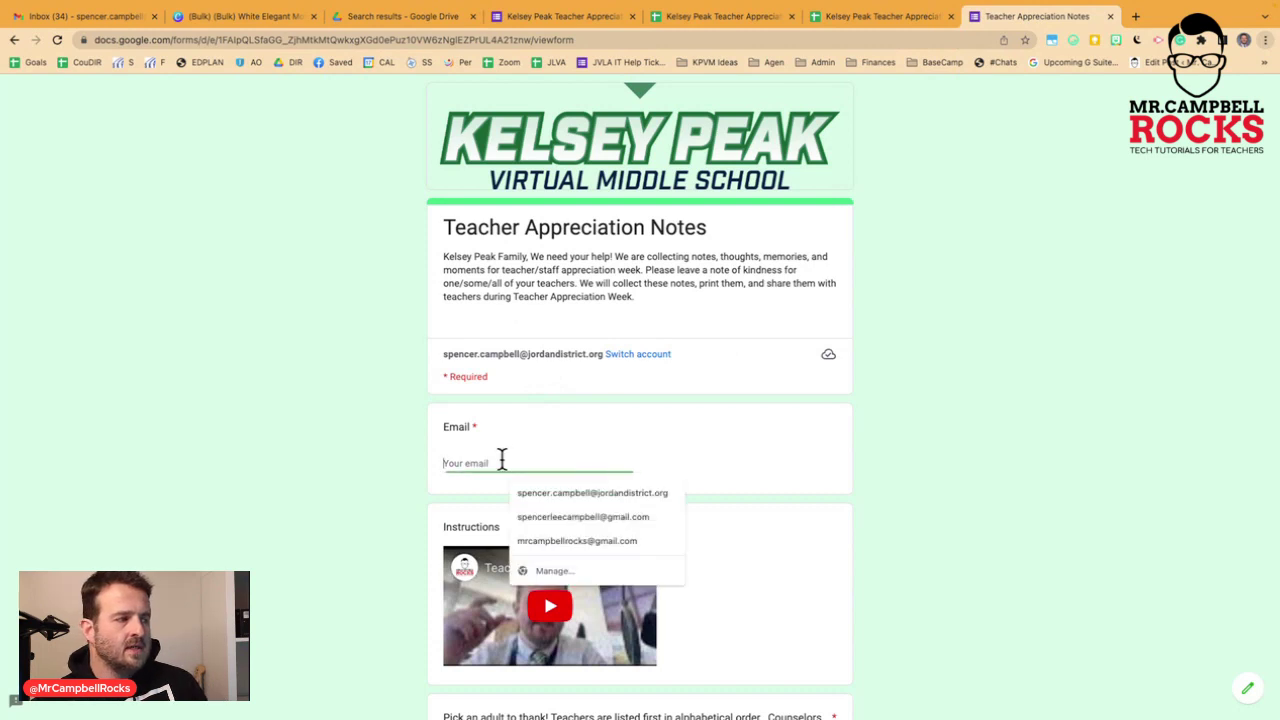
pyautogui.click(557, 493)
pyautogui.scroll(-4, 703, 446)
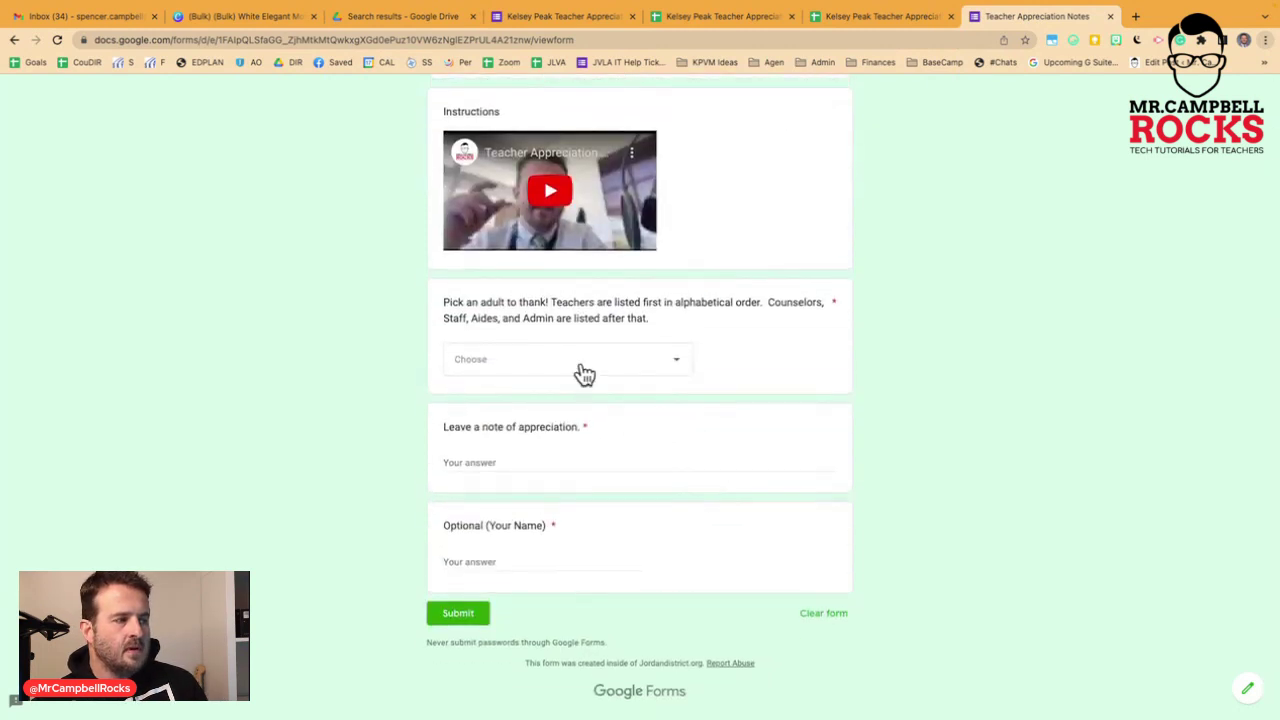
pyautogui.click(585, 374)
pyautogui.click(531, 395)
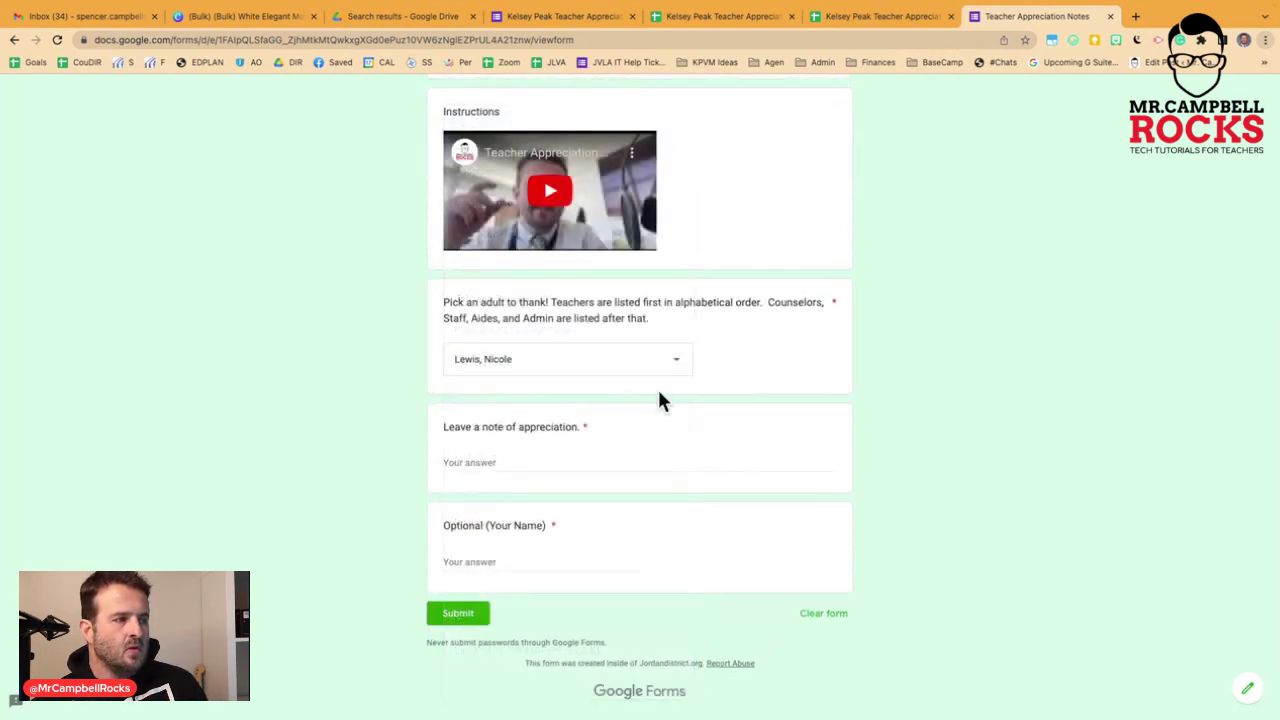
pyautogui.click(578, 456)
pyautogui.write("as'ldjhfpouasdbf;kasjhdfjk")
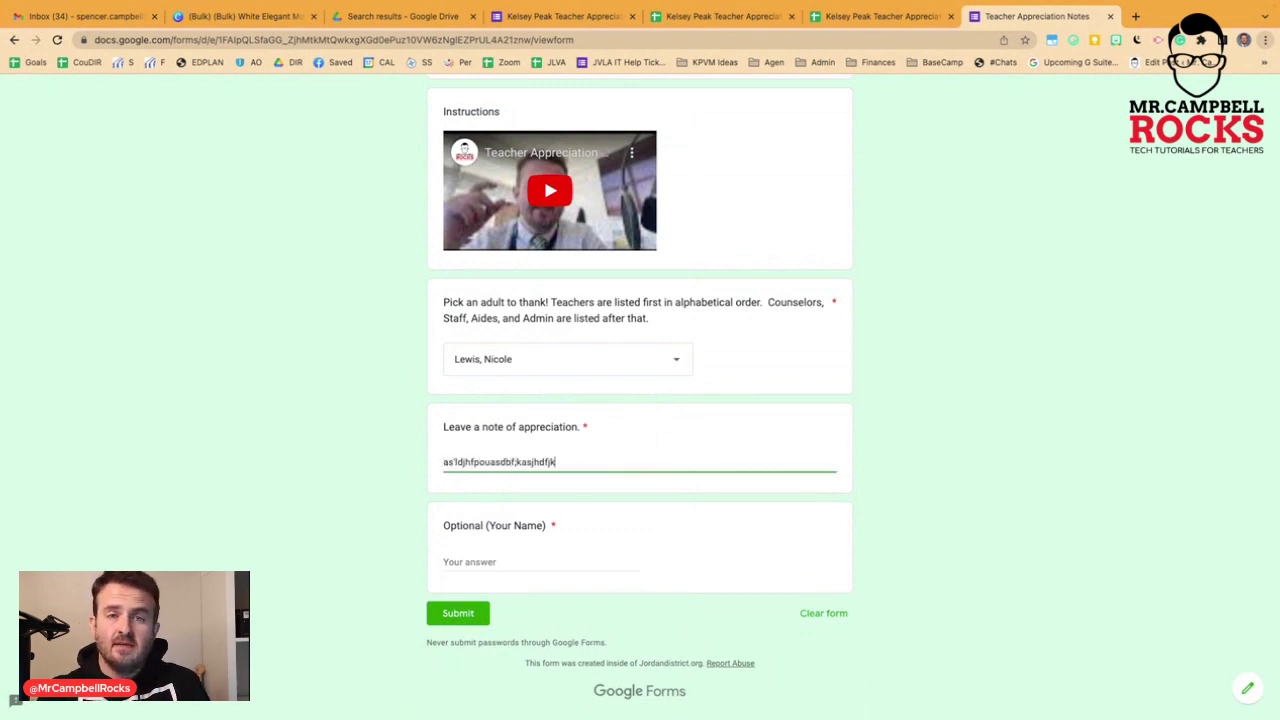
pyautogui.write(',asdhfpiuasdf')
pyautogui.click(518, 548)
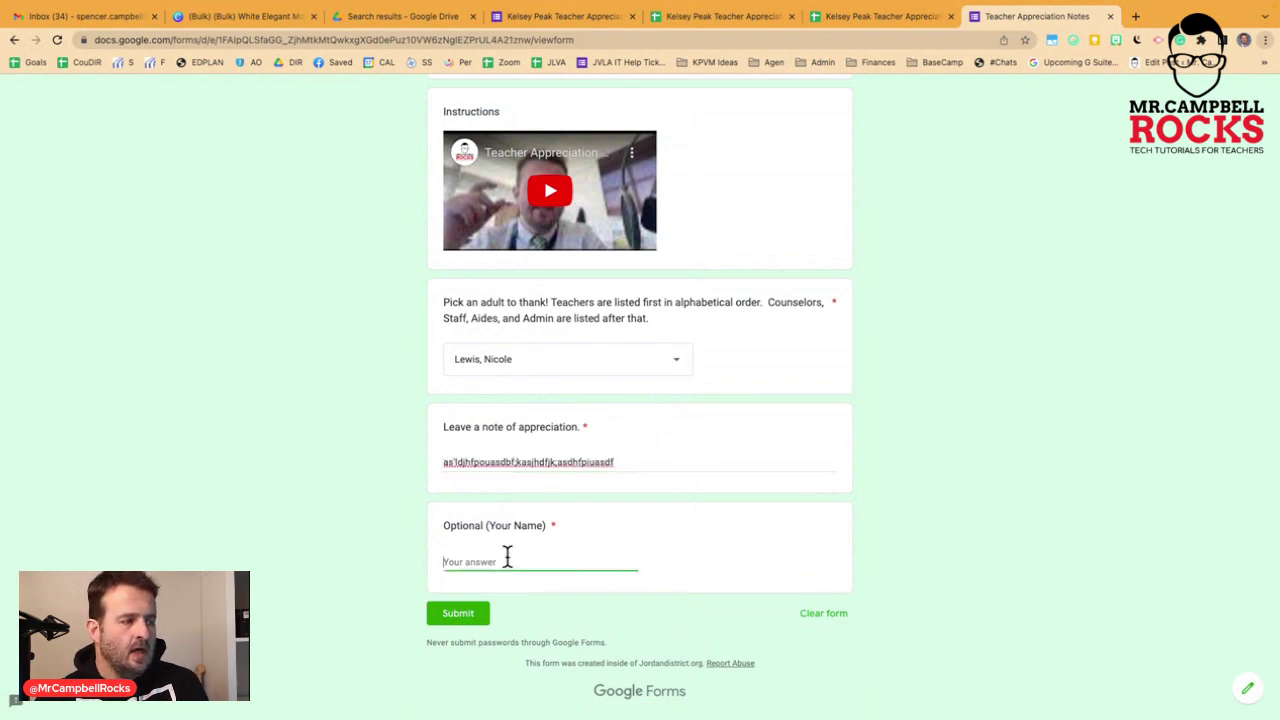
pyautogui.write('Spencer')
pyautogui.click(455, 614)
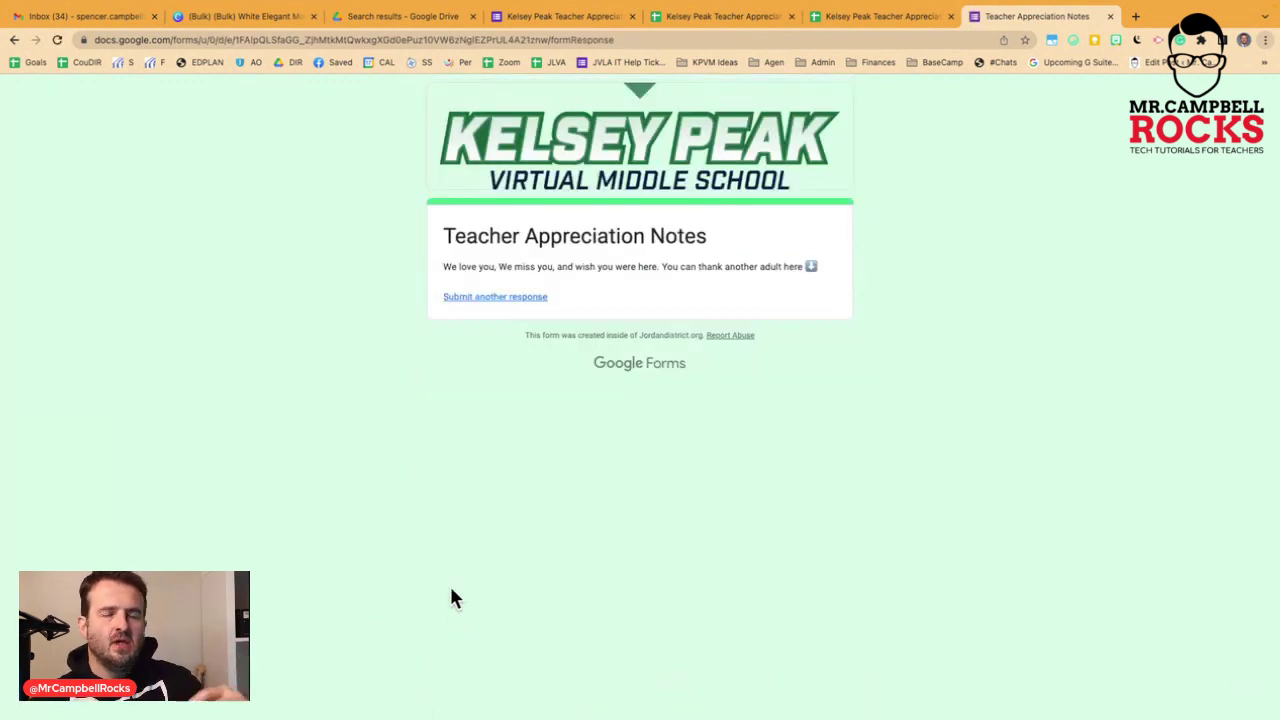
# Step: Copy response columns C:E (teacher, note, name) and start a sheets.new tab
pyautogui.click(831, 18)
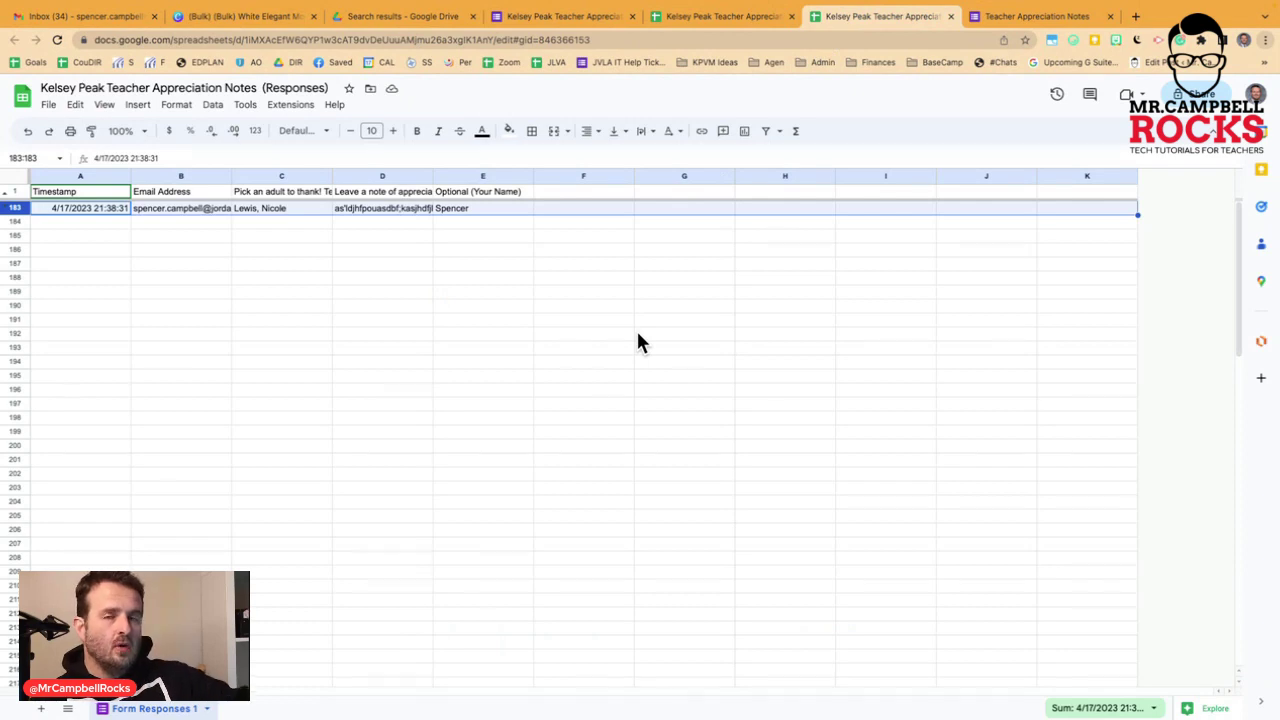
pyautogui.click(289, 249)
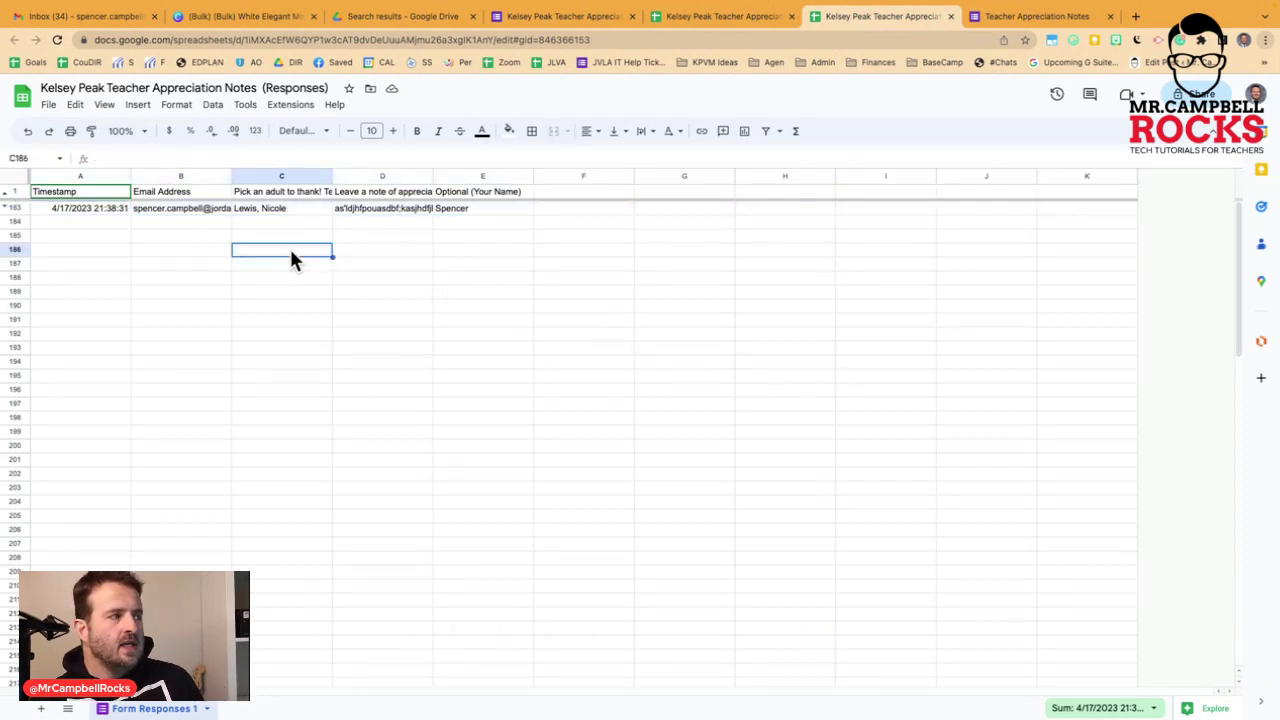
pyautogui.moveTo(249, 175); pyautogui.dragTo(469, 175)
pyautogui.hotkey('ctrl', 'c')
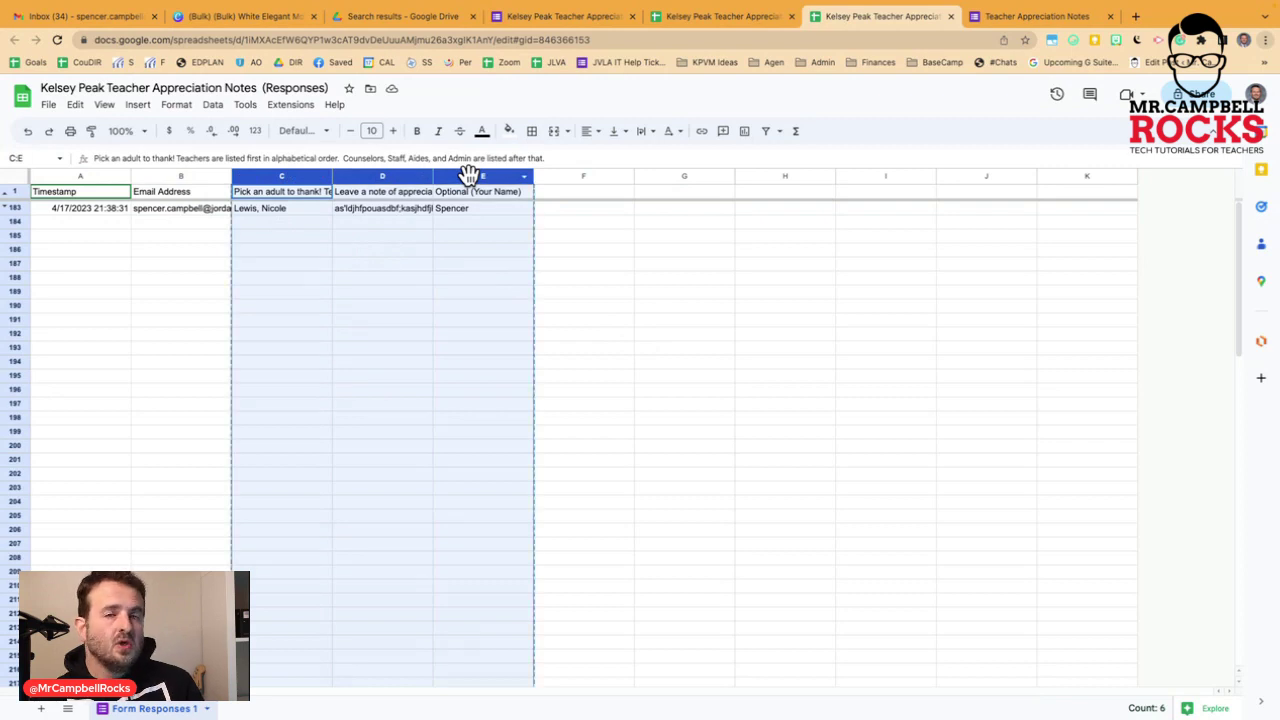
pyautogui.click(1135, 16)
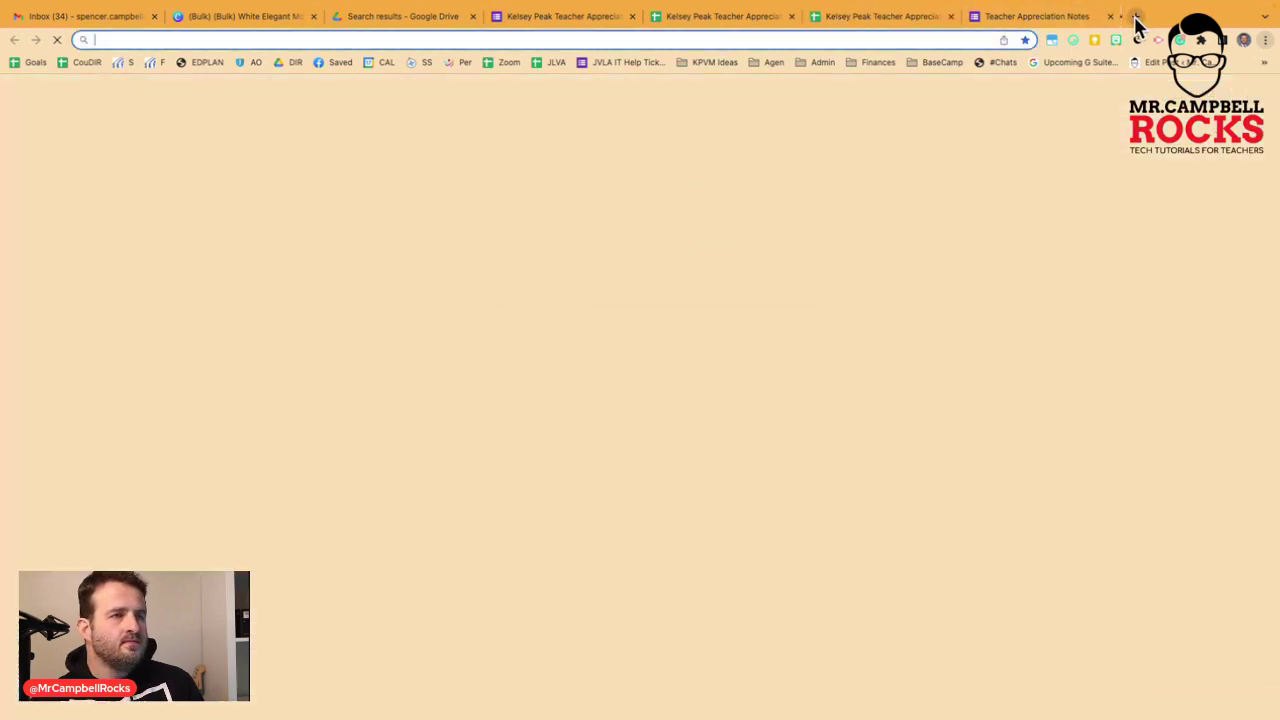
pyautogui.write('s')
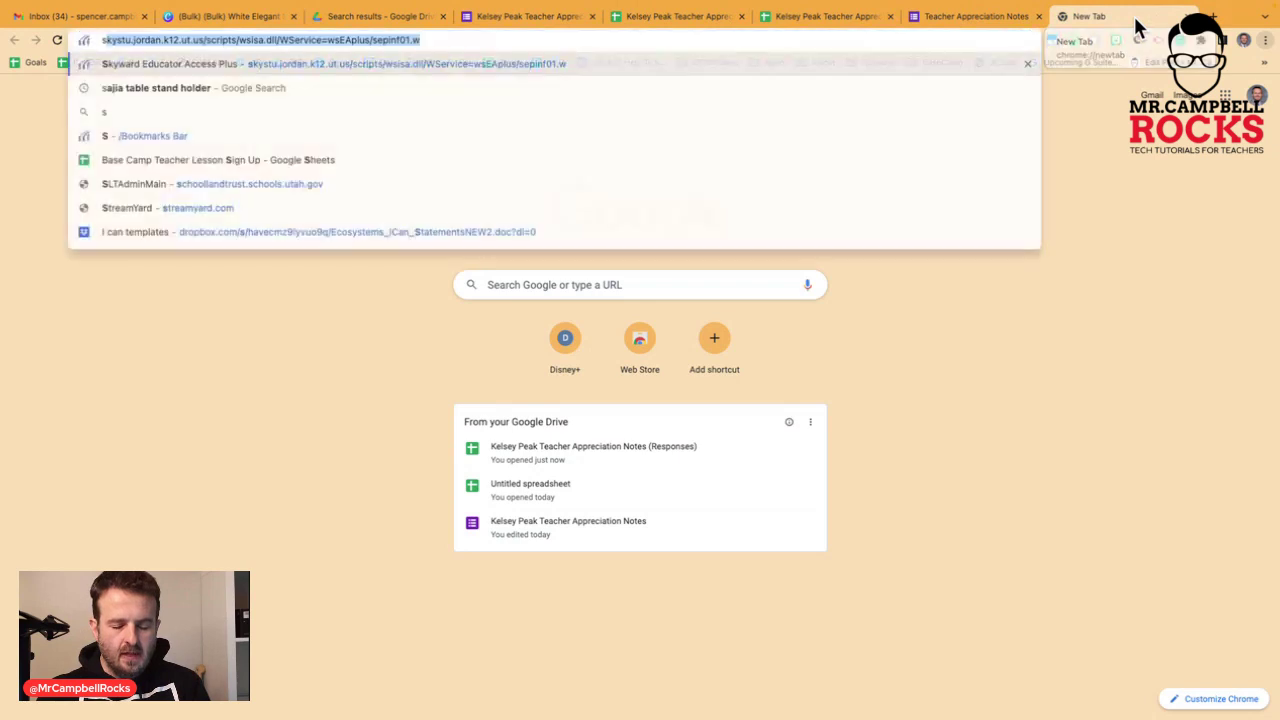
pyautogui.write('heets.new')
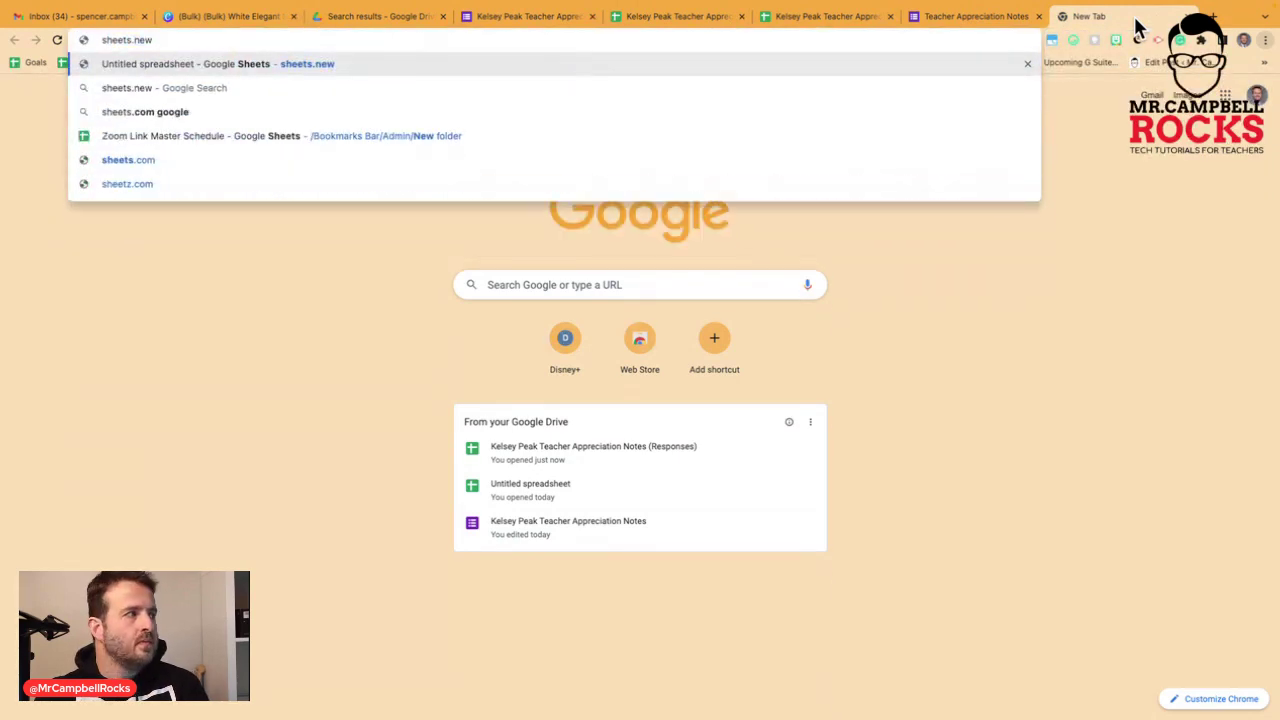
# Step: Create the new spreadsheet, then undo the oversized full-column paste
pyautogui.press('Return')
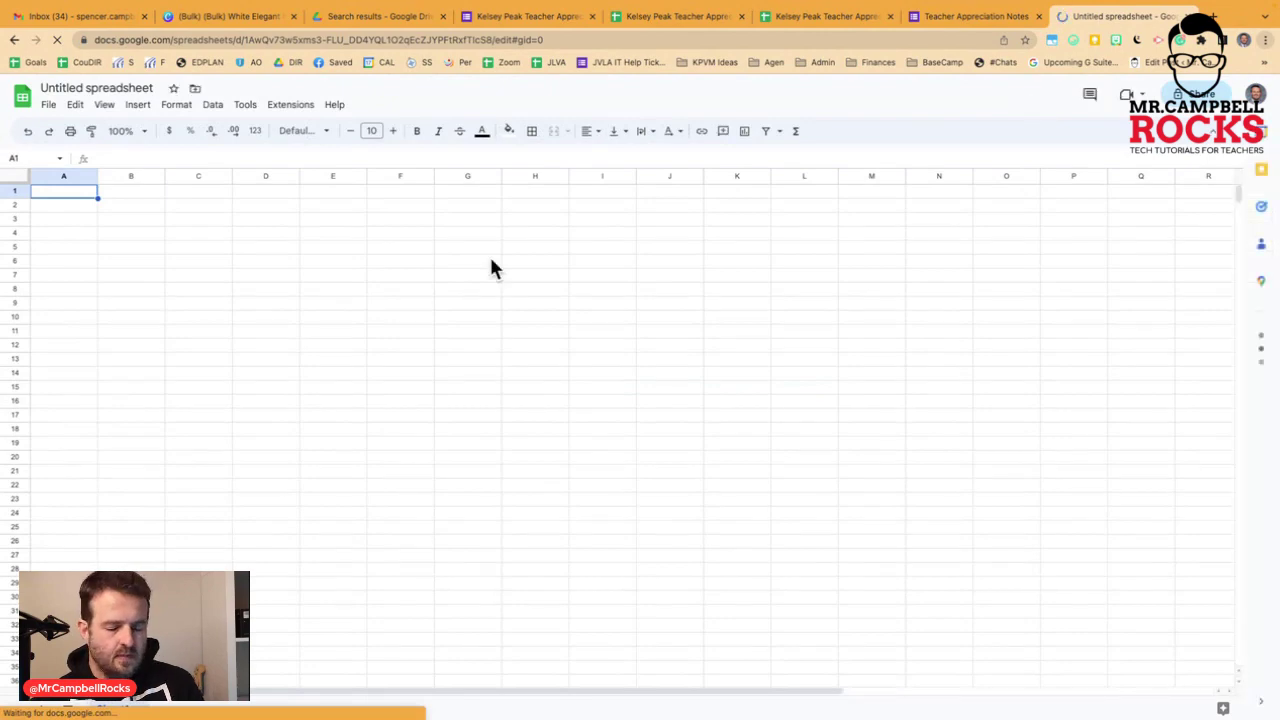
pyautogui.hotkey('ctrl', 'v')
pyautogui.hotkey('ctrl', 'z')
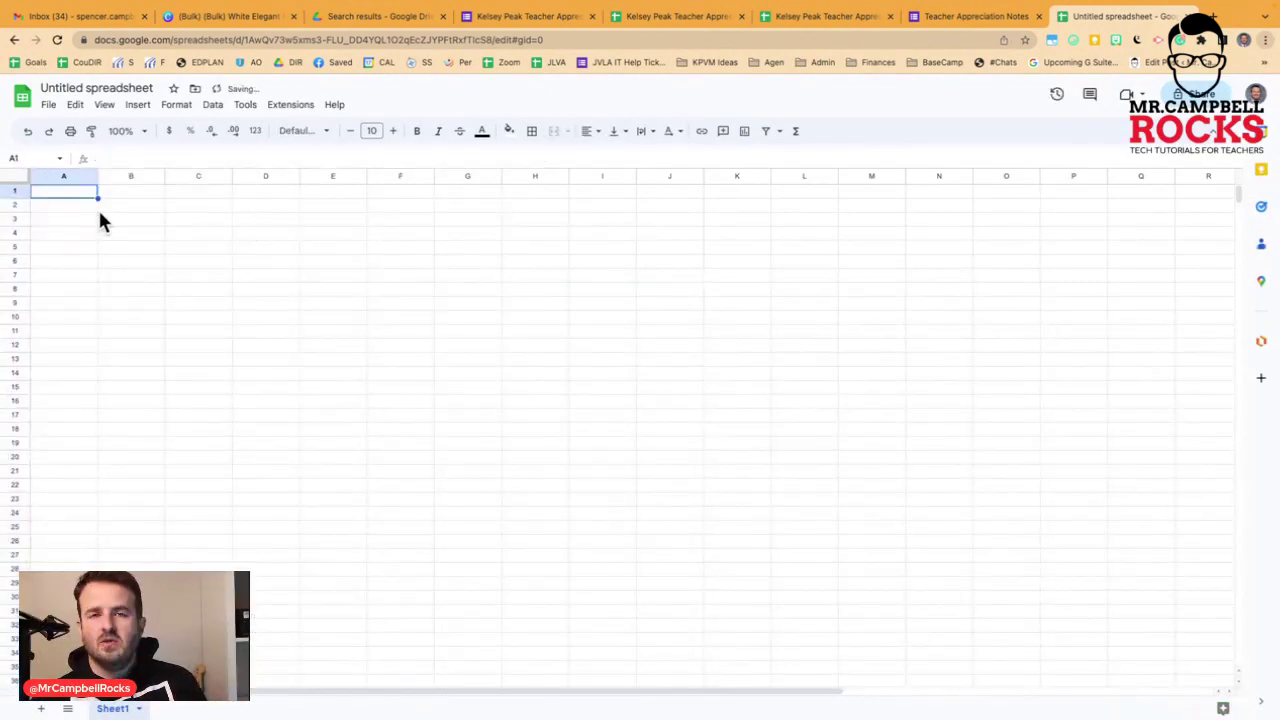
# Step: Copy only response cells C183:E183 and paste them into A1 of the new spreadsheet
pyautogui.click(866, 18)
pyautogui.click(692, 238)
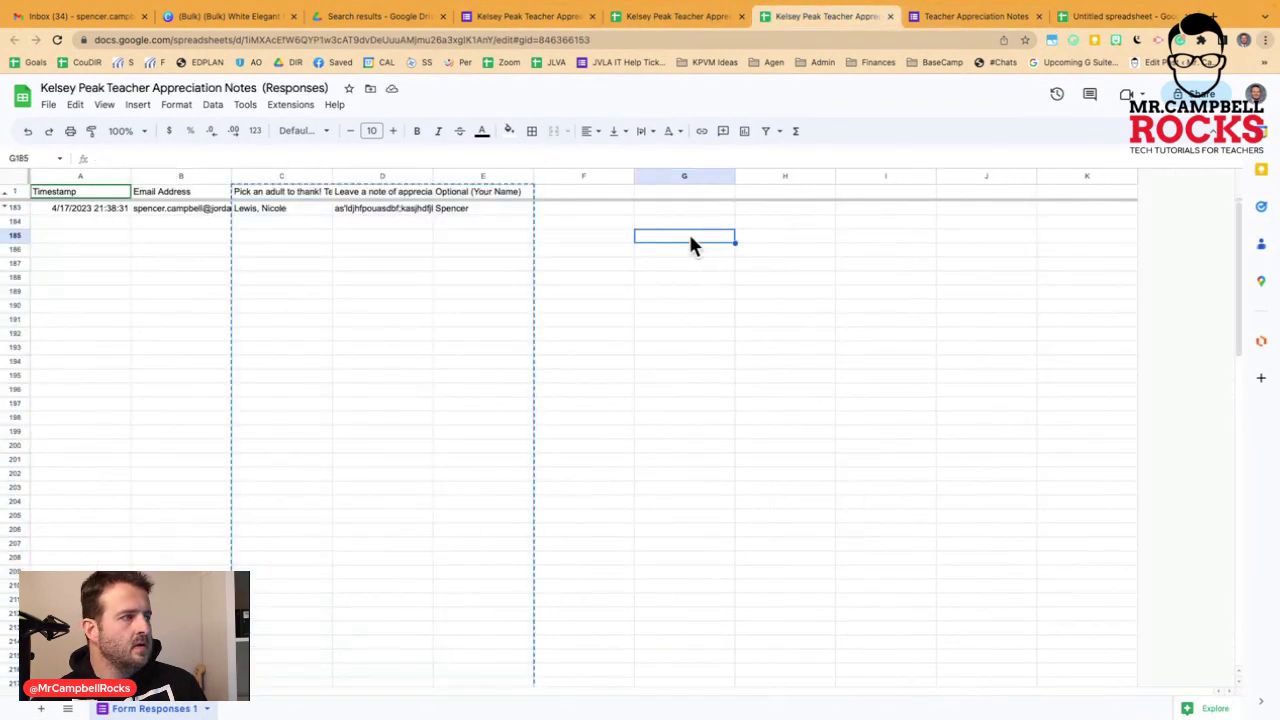
pyautogui.click(514, 210)
pyautogui.click(216, 237)
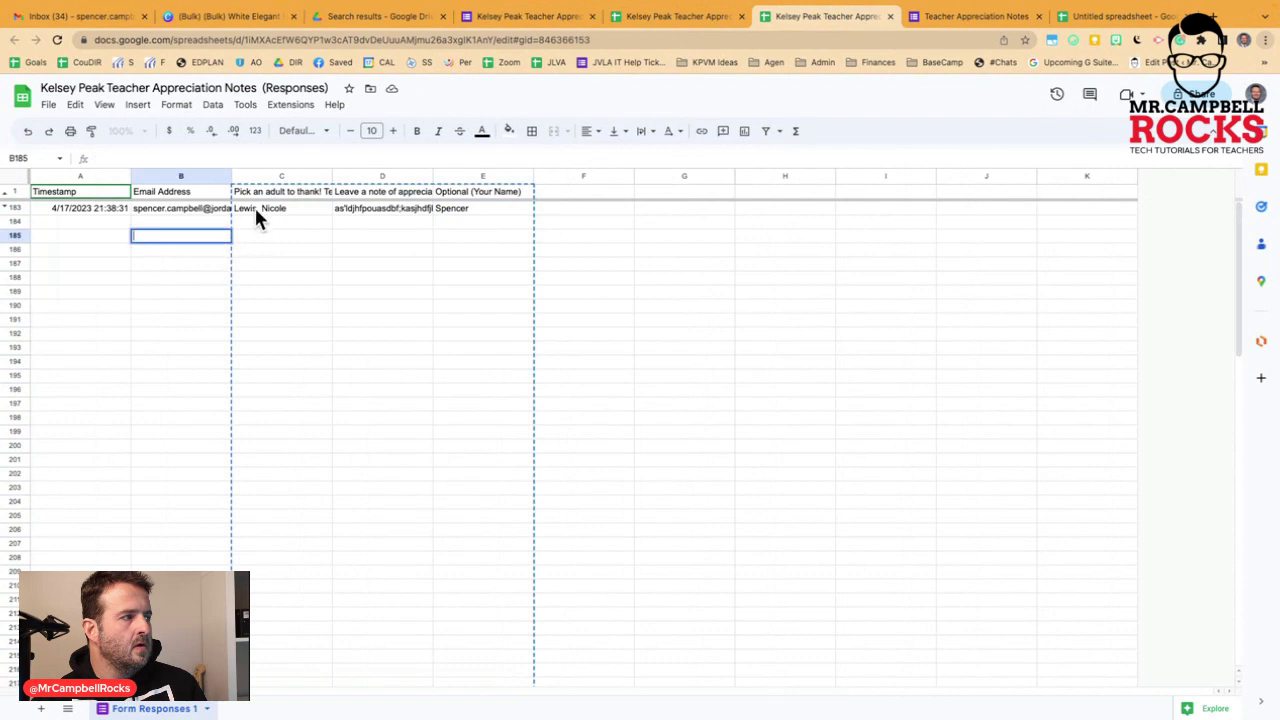
pyautogui.moveTo(250, 209); pyautogui.dragTo(493, 207)
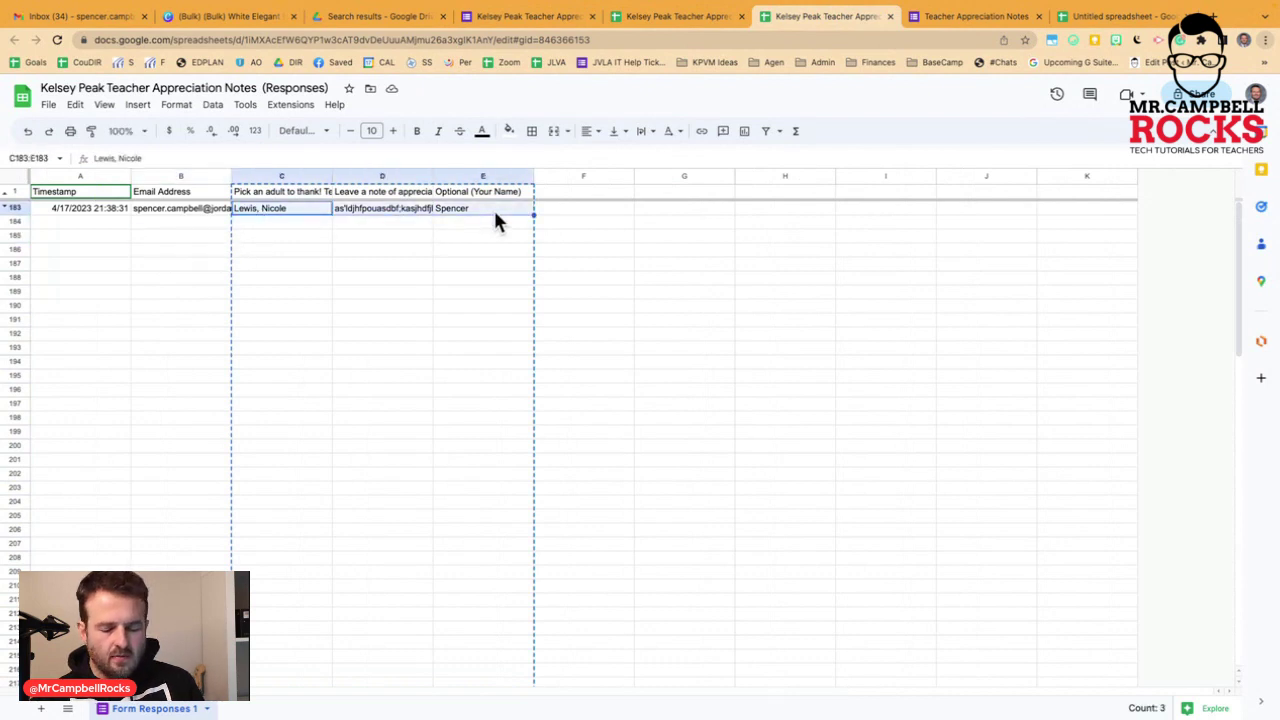
pyautogui.hotkey('ctrl', 'c')
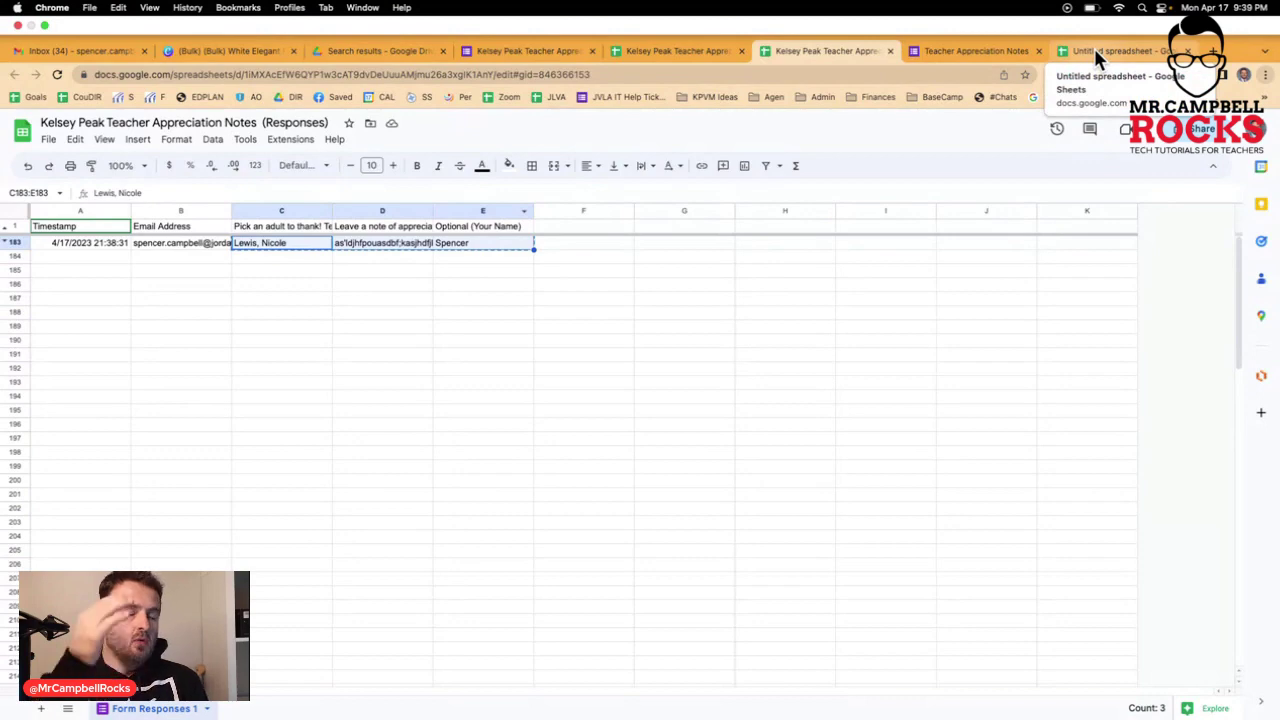
pyautogui.click(1094, 48)
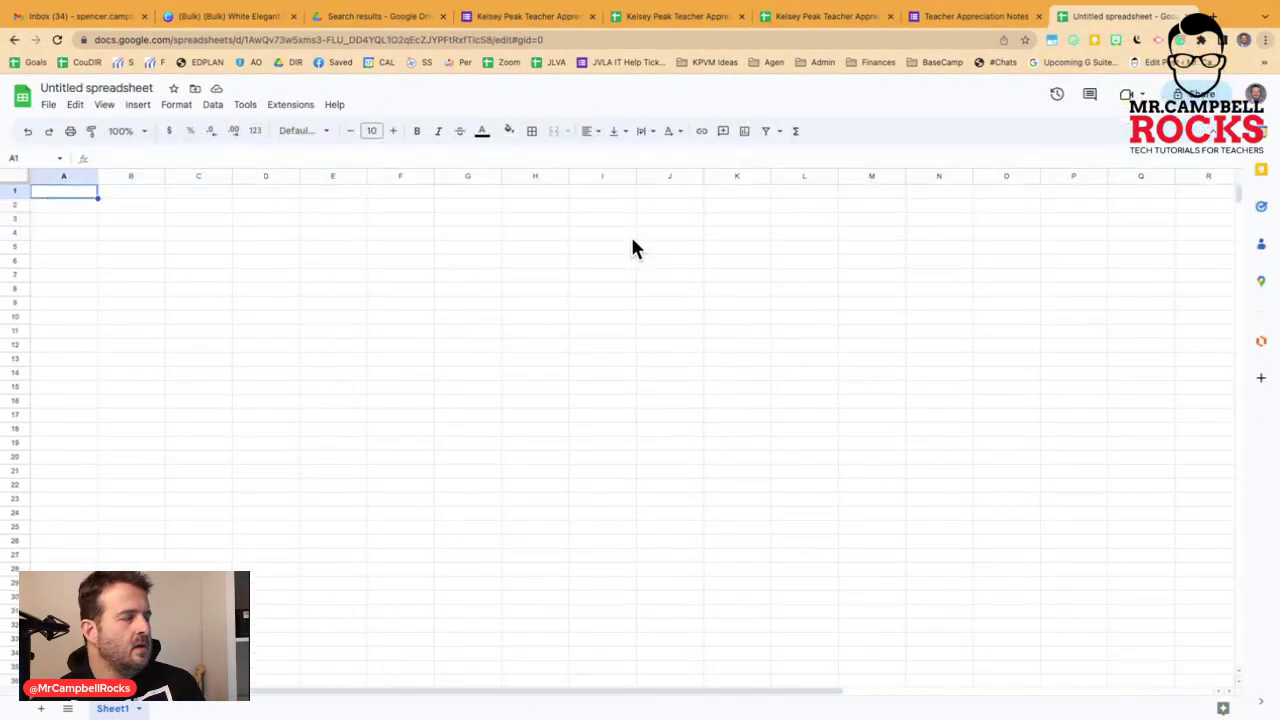
pyautogui.press('super+v')
# Step: Insert an empty row above the pasted response in row 1
pyautogui.click(268, 288)
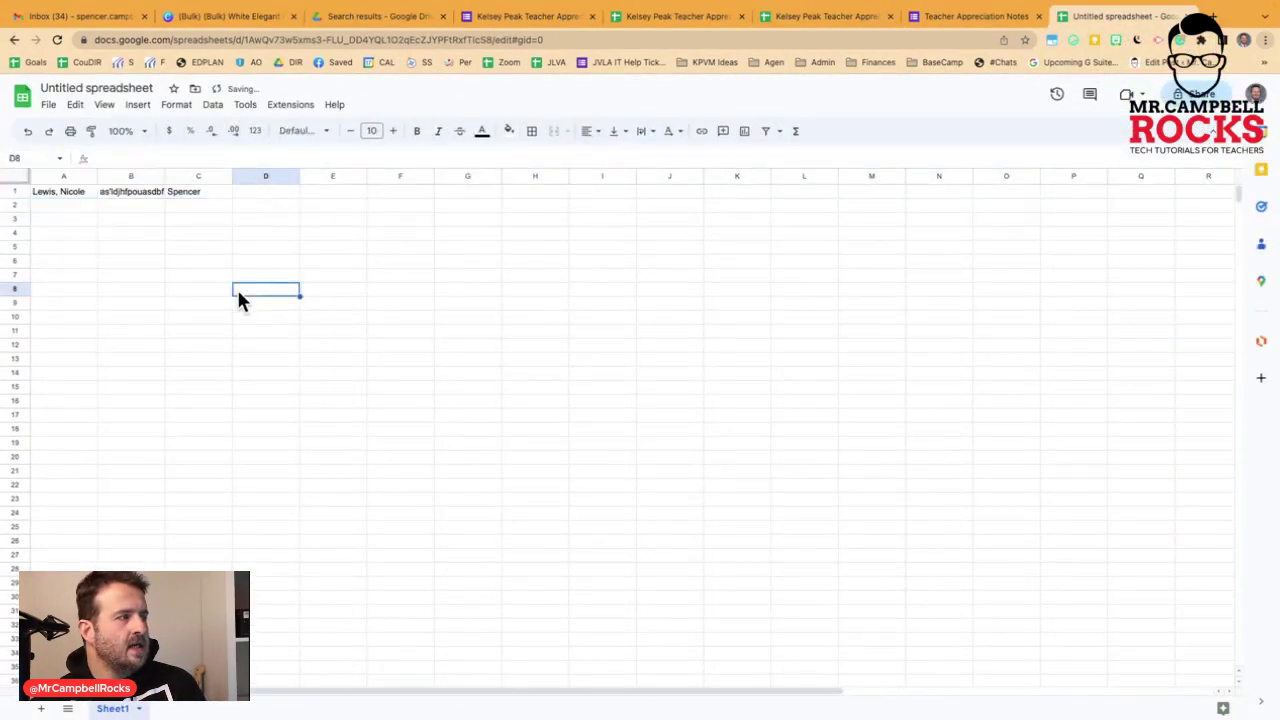
pyautogui.click(14, 191)
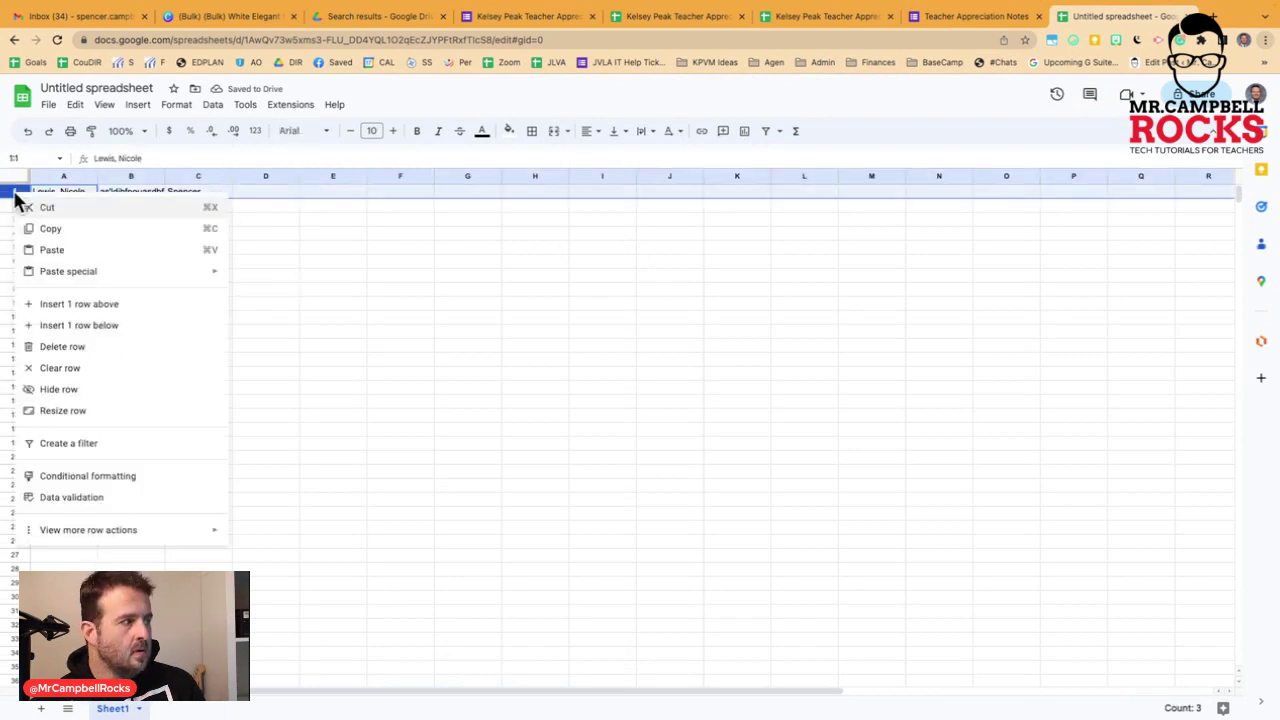
pyautogui.click(62, 304)
# Step: Enter headers TEacher Name, Message and Student Name into A1, B1 and C1
pyautogui.click(77, 192)
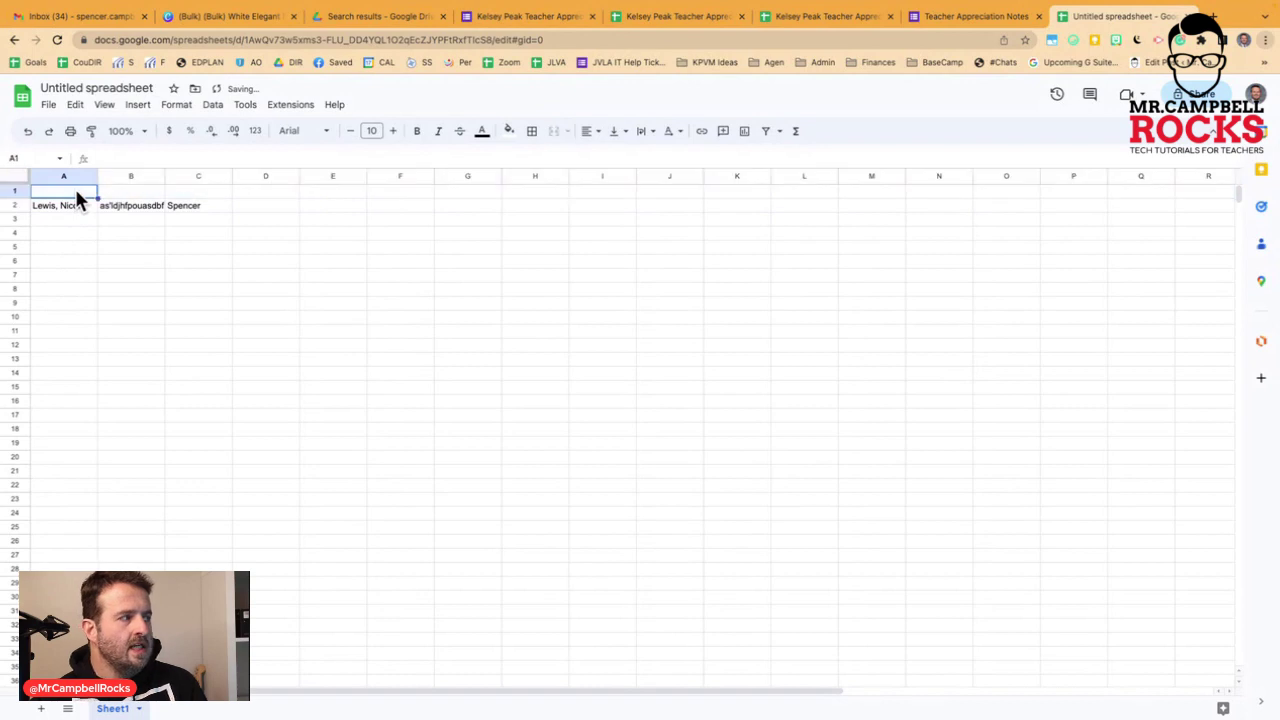
pyautogui.write('TEacher Name')
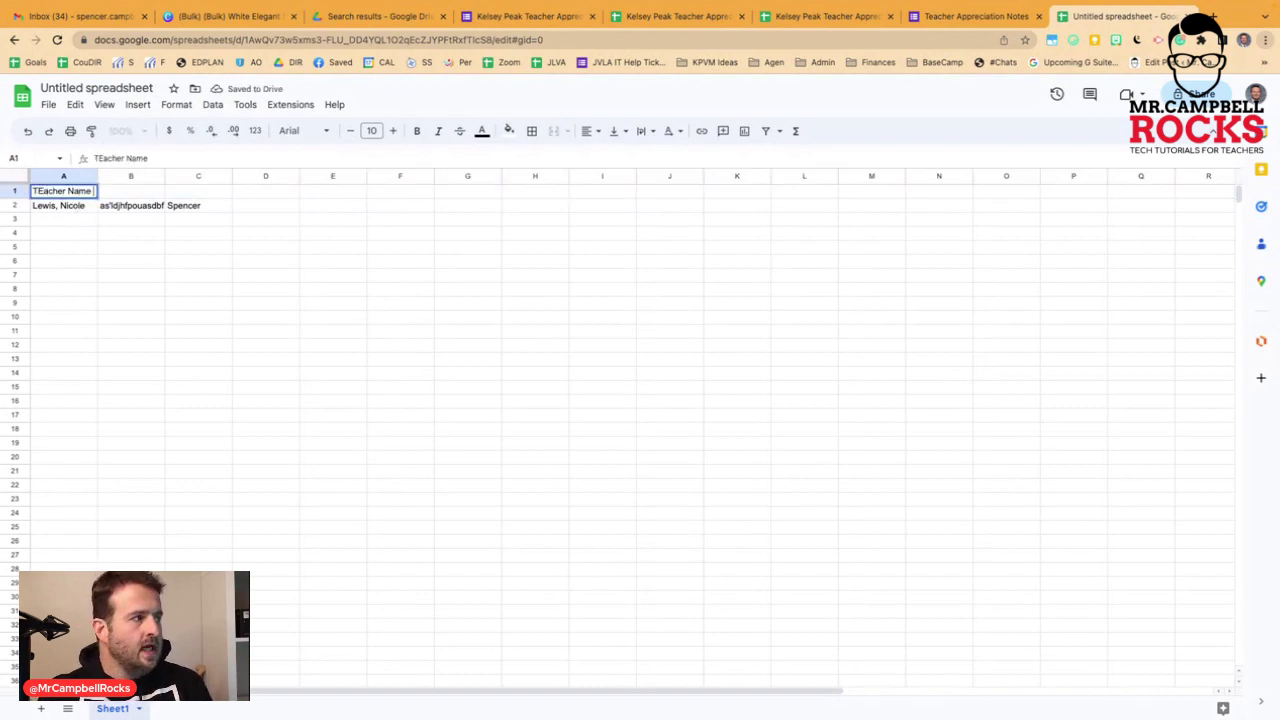
pyautogui.press('Tab')
pyautogui.write('M')
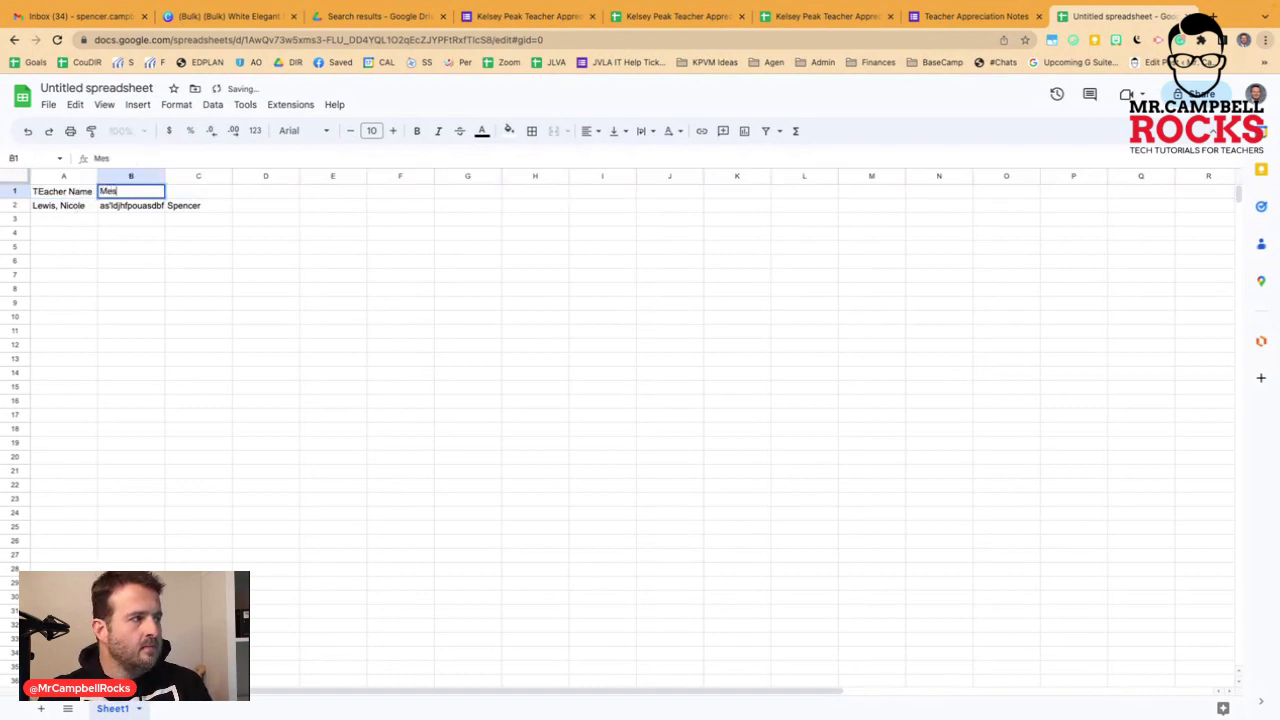
pyautogui.press('Tab')
pyautogui.write('Stu')
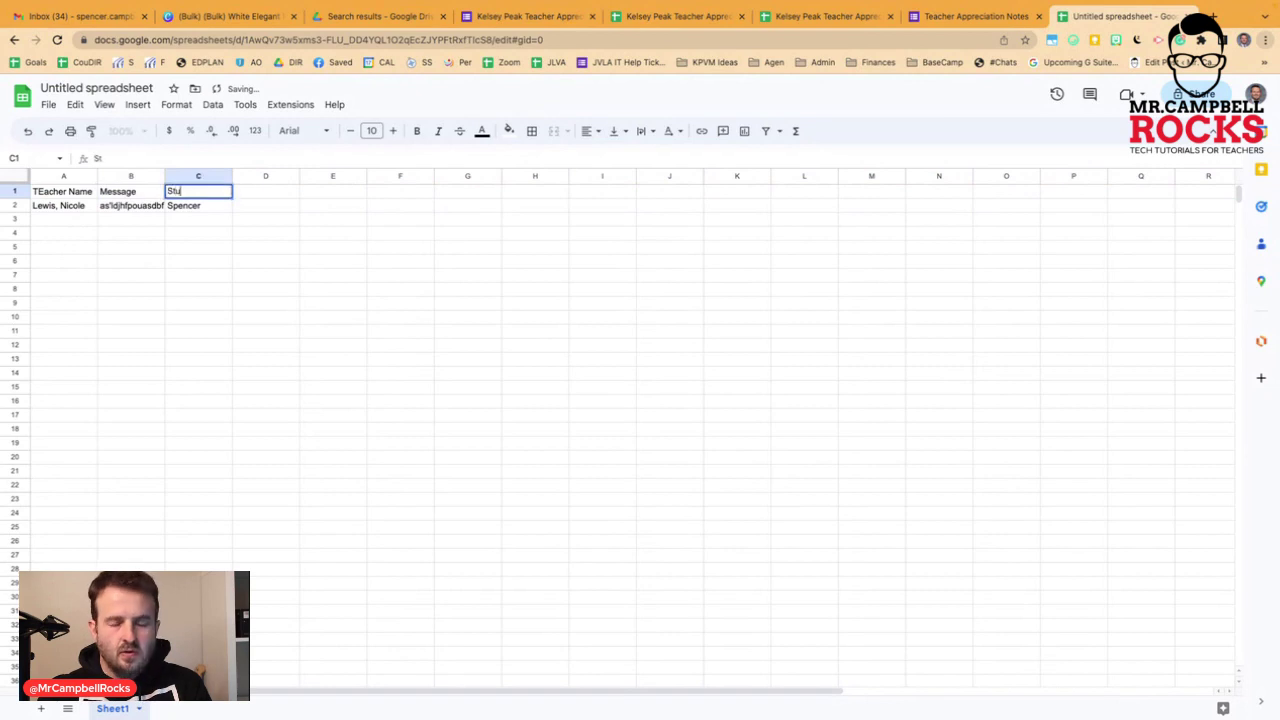
pyautogui.write('dent Name')
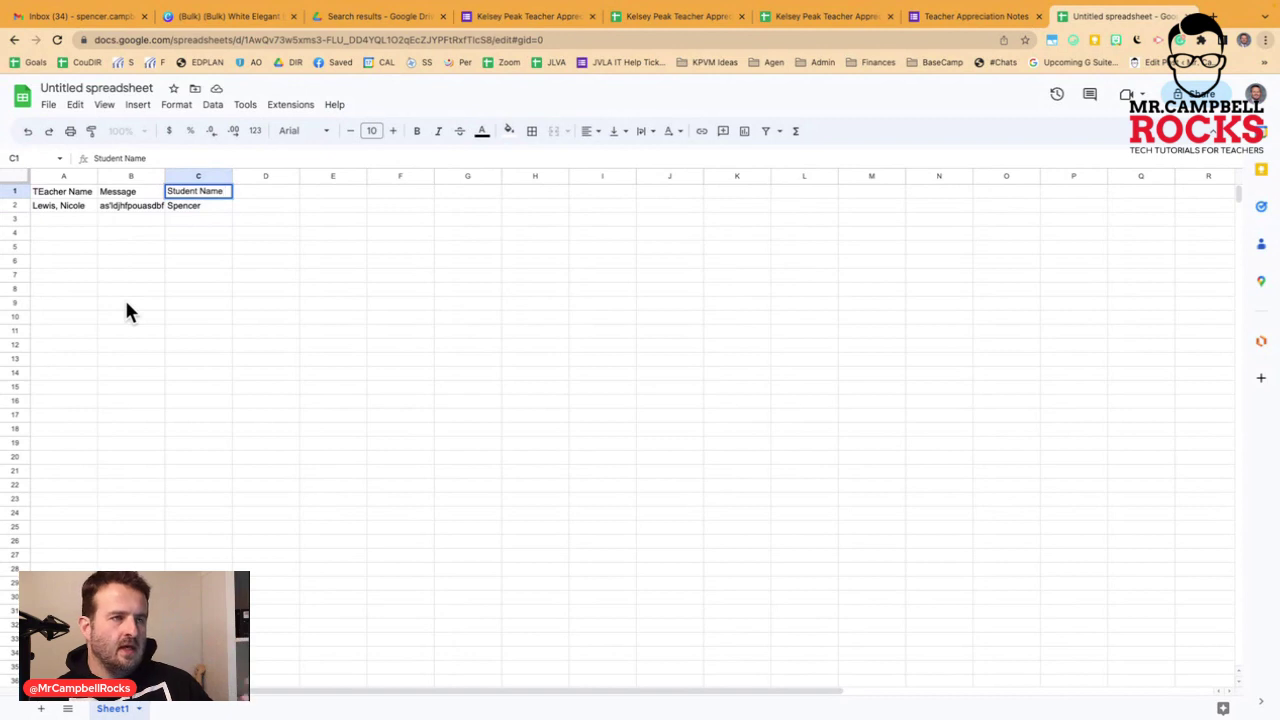
# Step: Rename the spreadsheet to 'Teacher Appreciation Spreadsheet', fixing typos, then open and close the sharing settings
pyautogui.click(104, 86)
pyautogui.write('TEacher Ap')
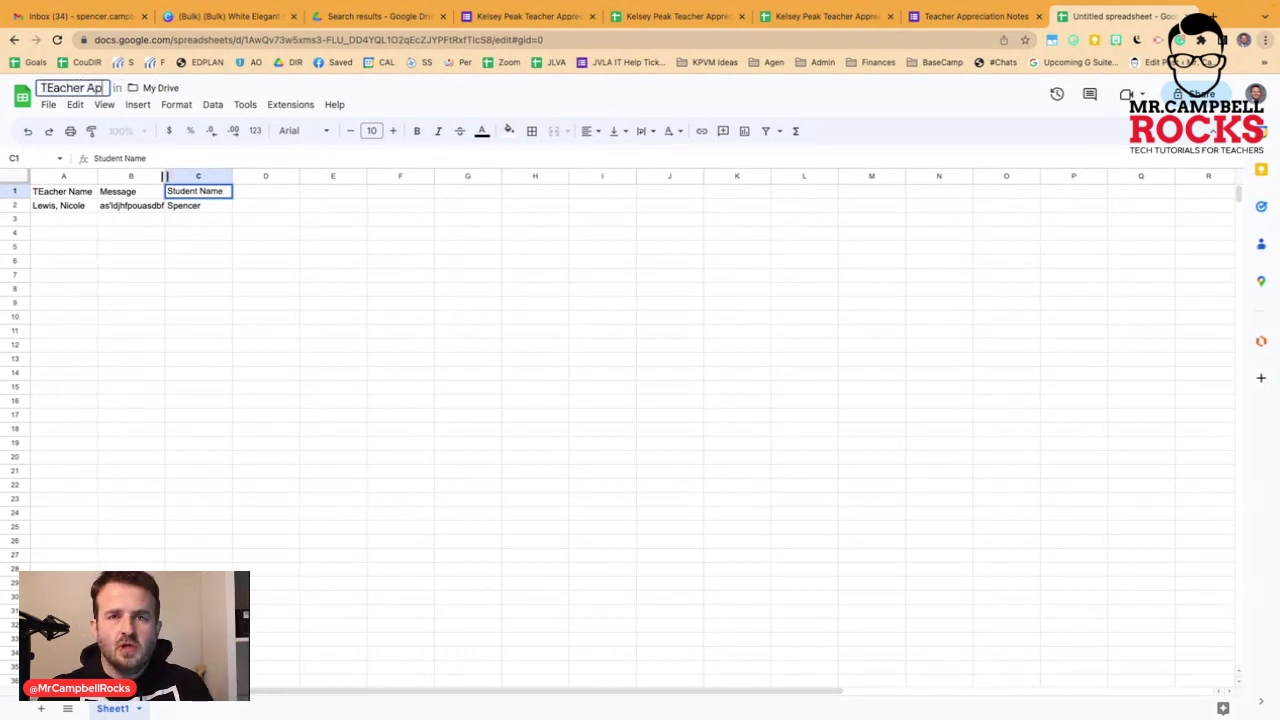
pyautogui.write('preciation Spreadh')
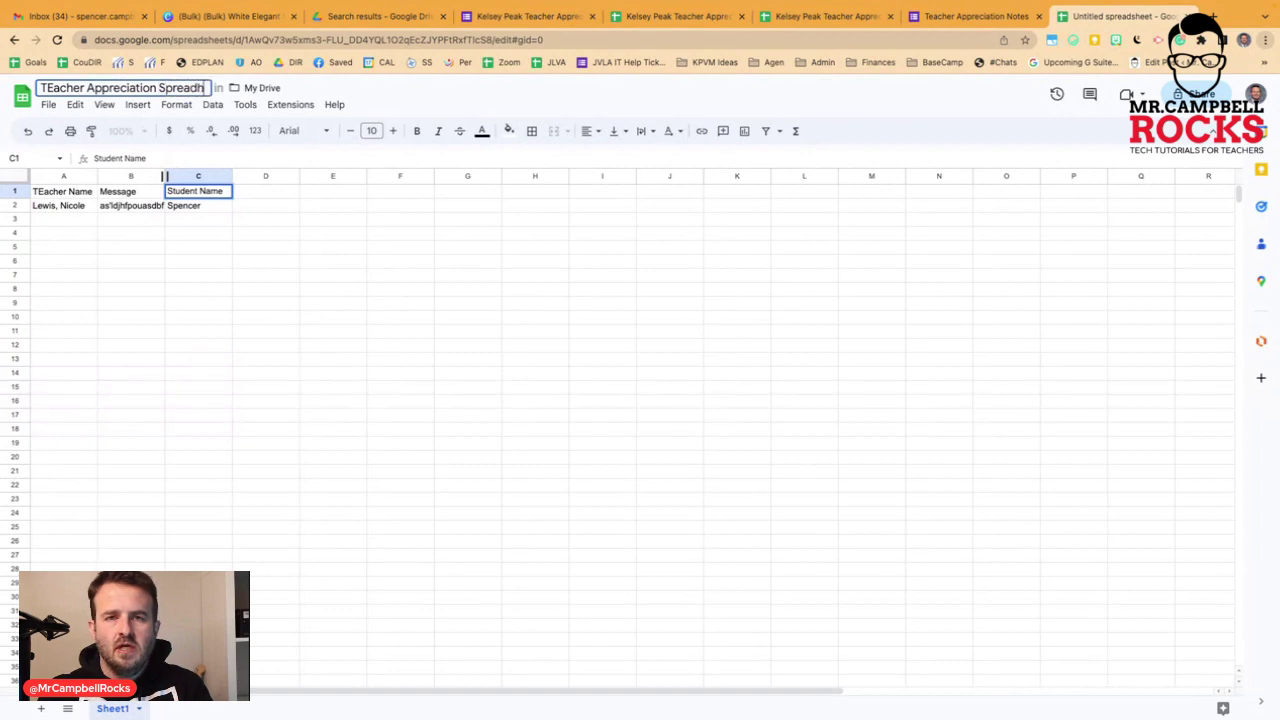
pyautogui.write('seet.')
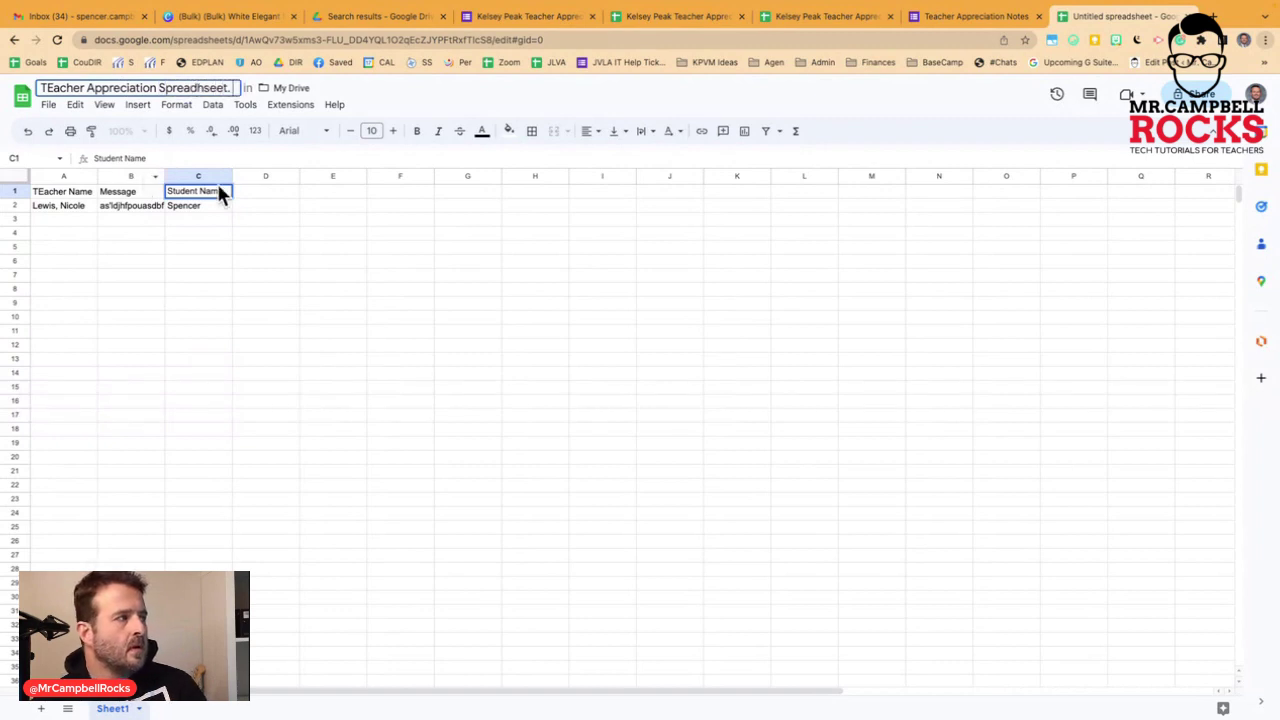
pyautogui.click(50, 88)
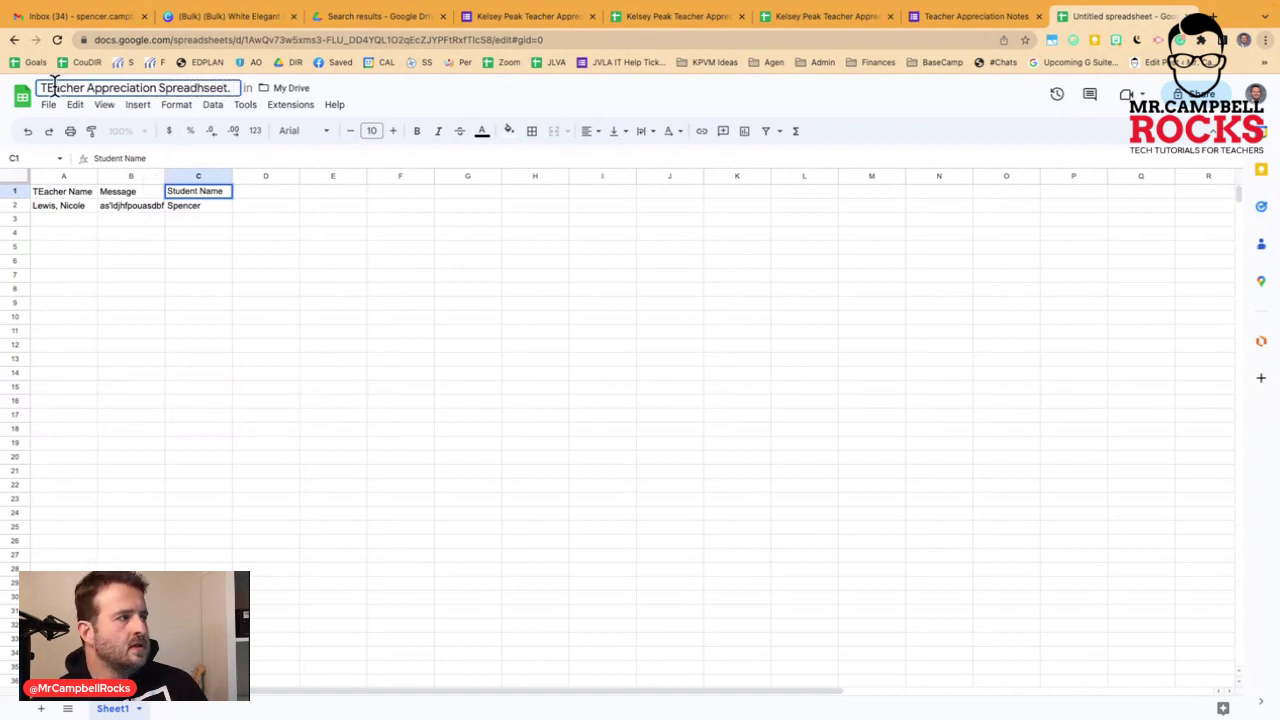
pyautogui.press('BackSpace')
pyautogui.write('e')
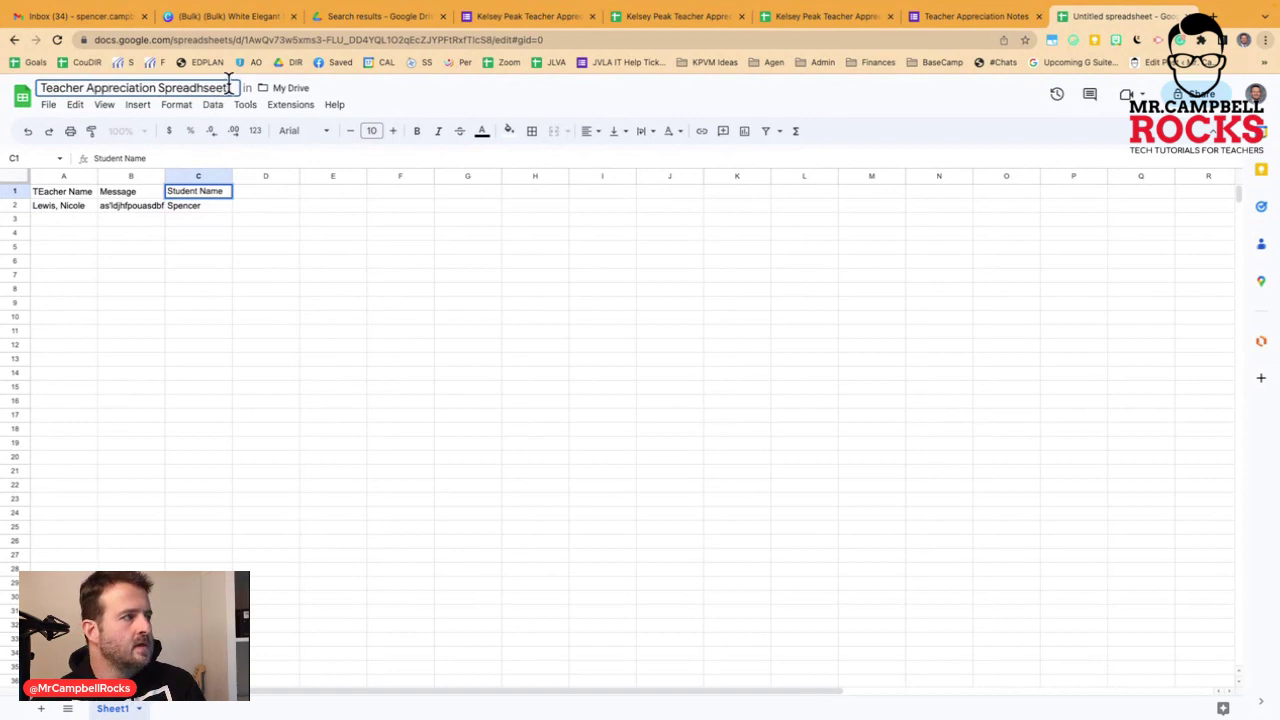
pyautogui.press('BackSpace')
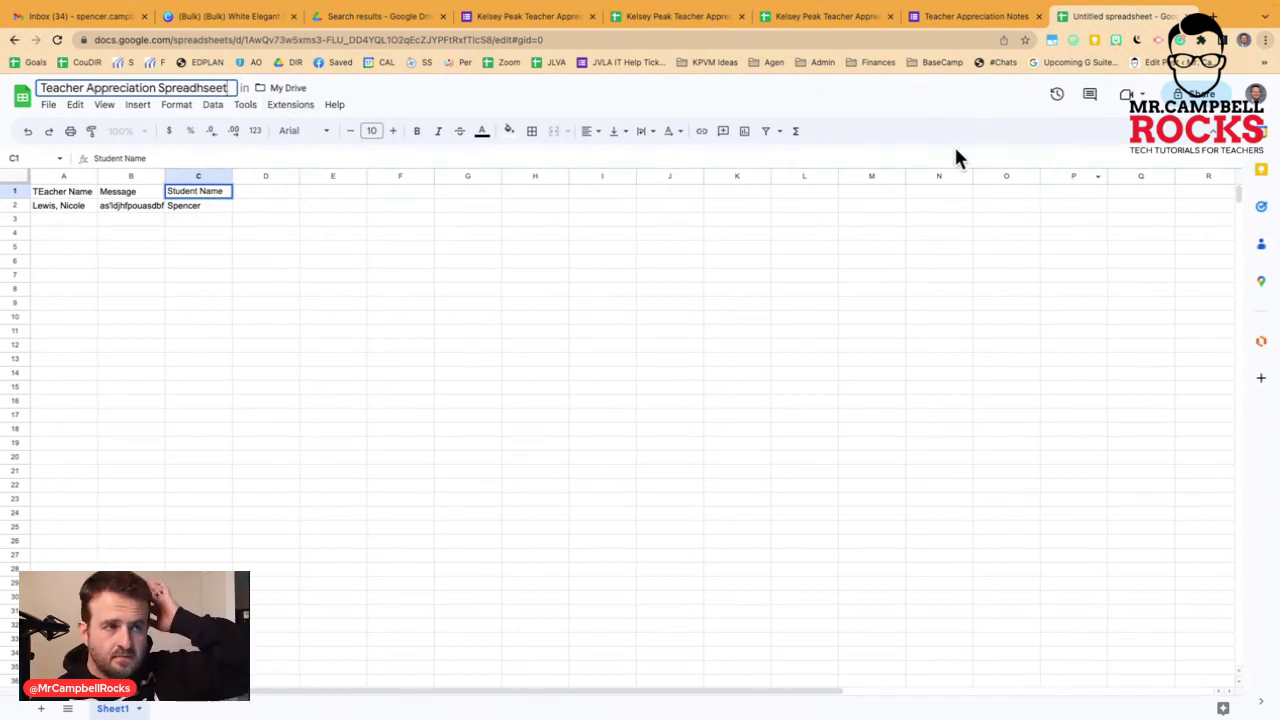
pyautogui.press('Return')
pyautogui.click(1190, 96)
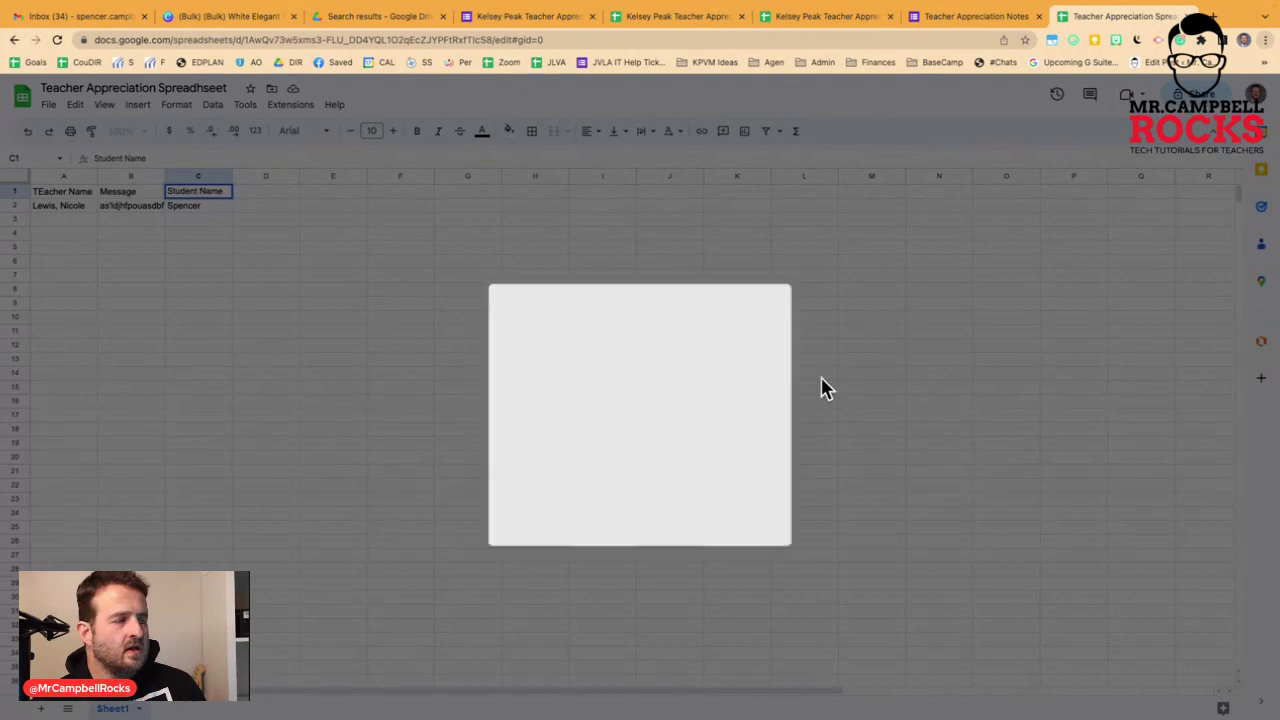
pyautogui.click(890, 404)
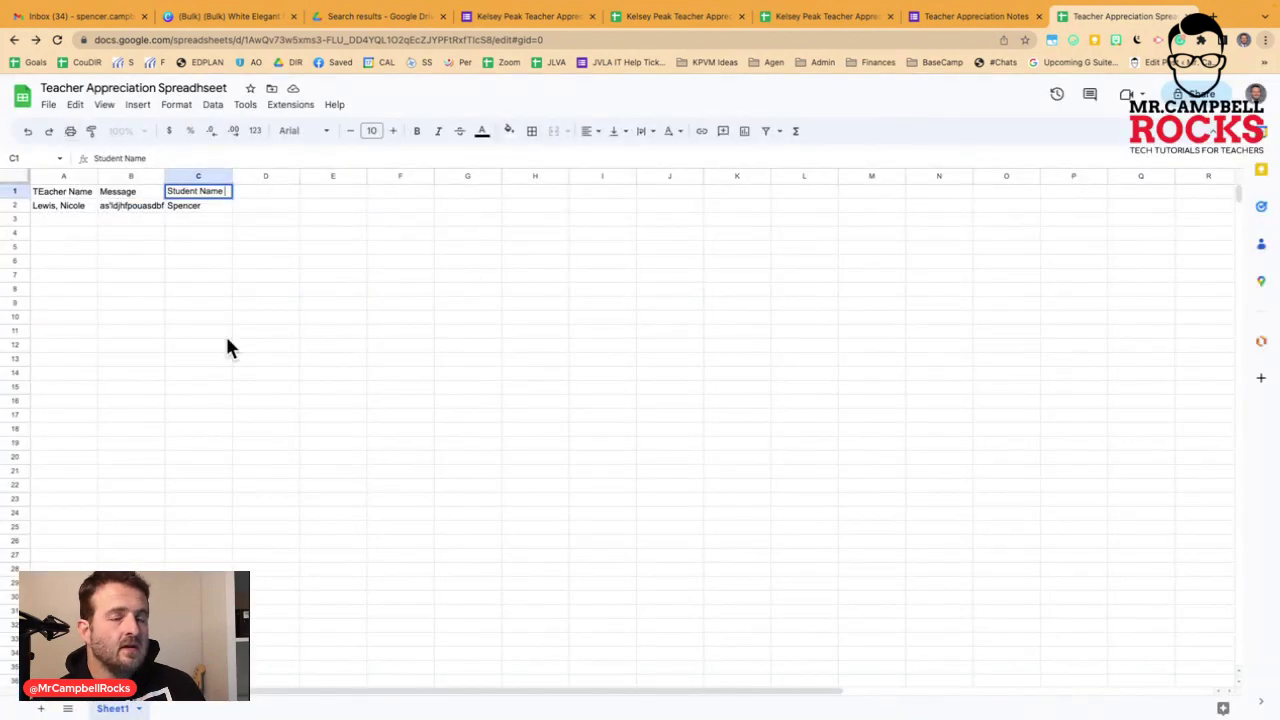
# Step: Download the Teacher Appreciation sheet as a Comma Separated Values (.csv) file and open the download
pyautogui.click(49, 105)
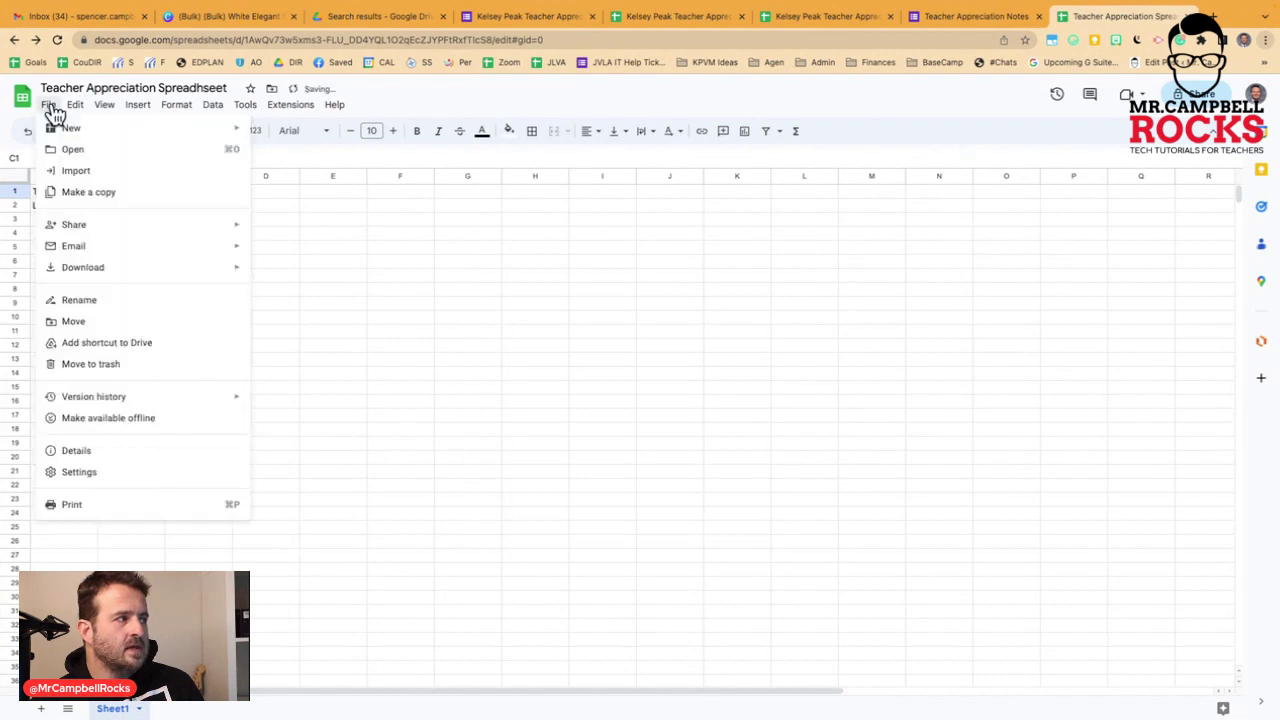
pyautogui.moveTo(150, 270)
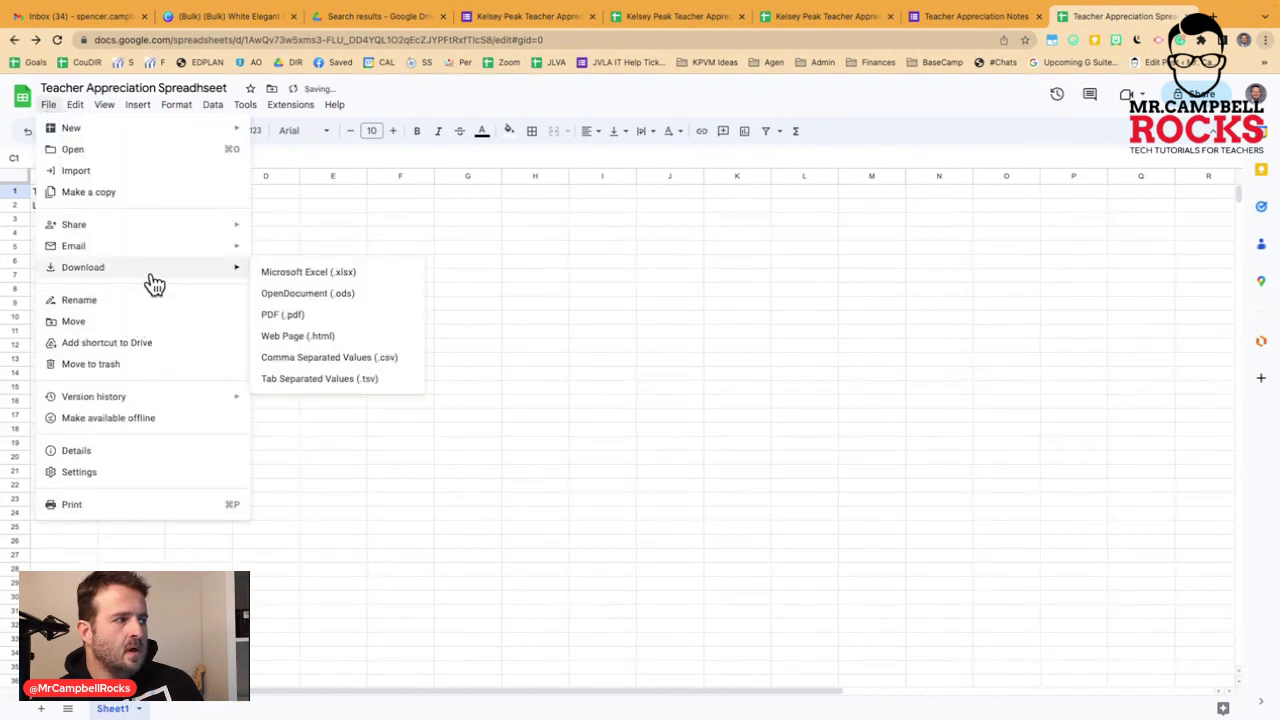
pyautogui.click(353, 362)
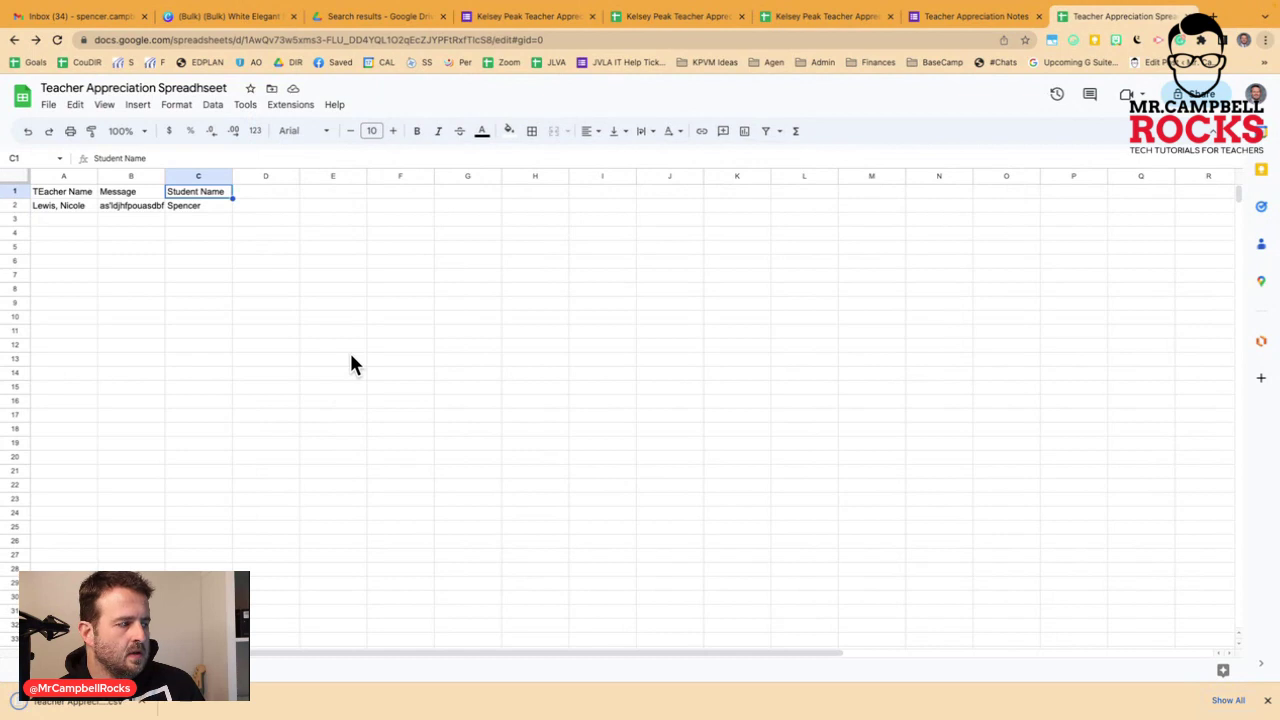
pyautogui.click(97, 712)
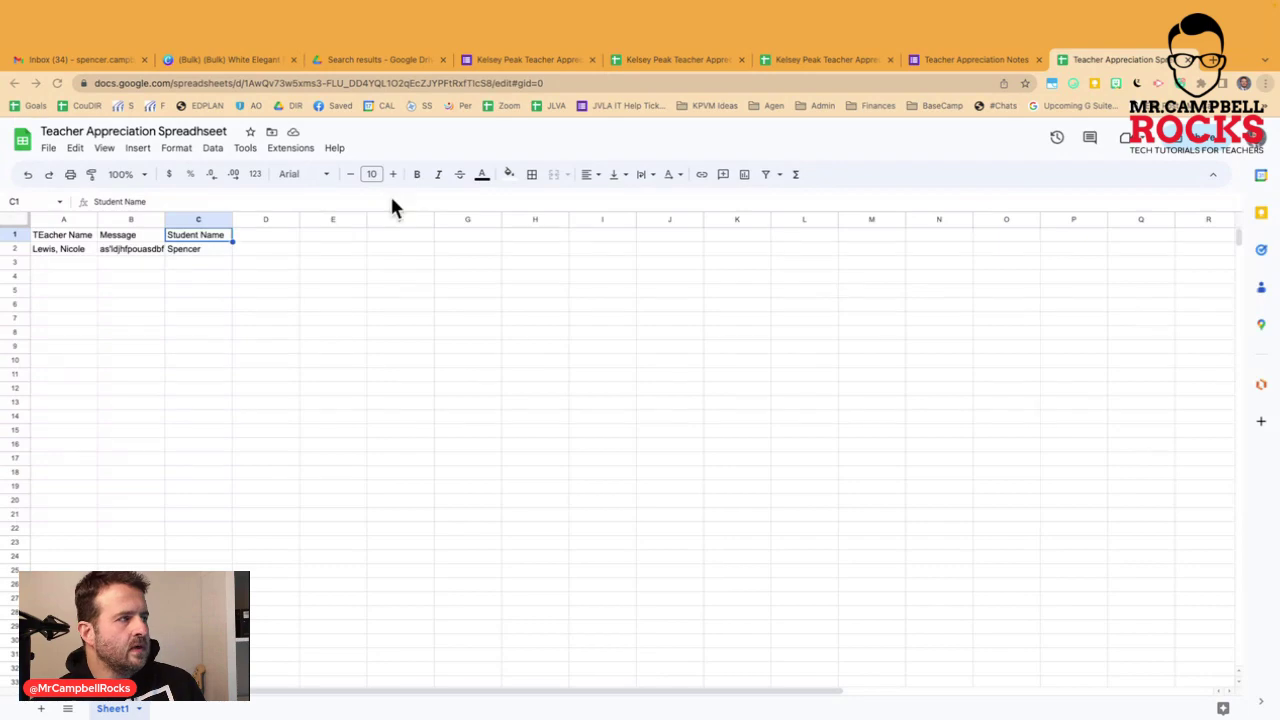
# Step: Go back to Canva's home page and search the templates for 'cards'
pyautogui.click(250, 63)
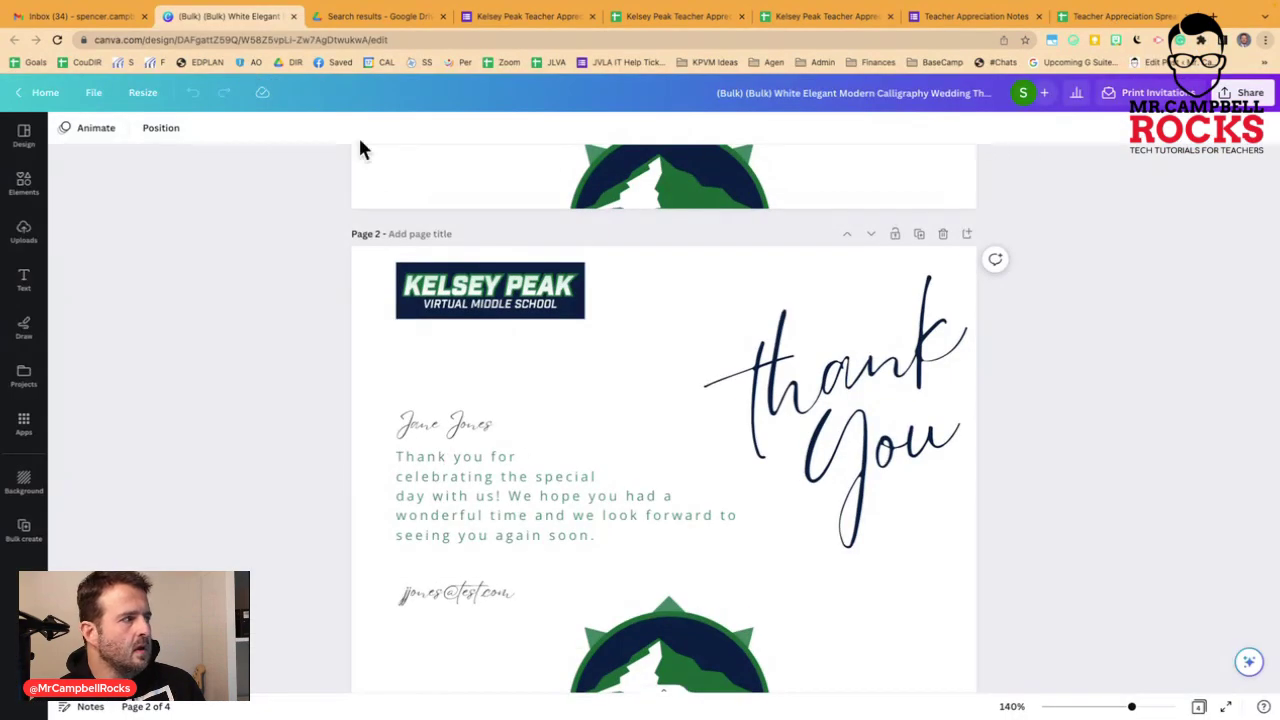
pyautogui.click(42, 92)
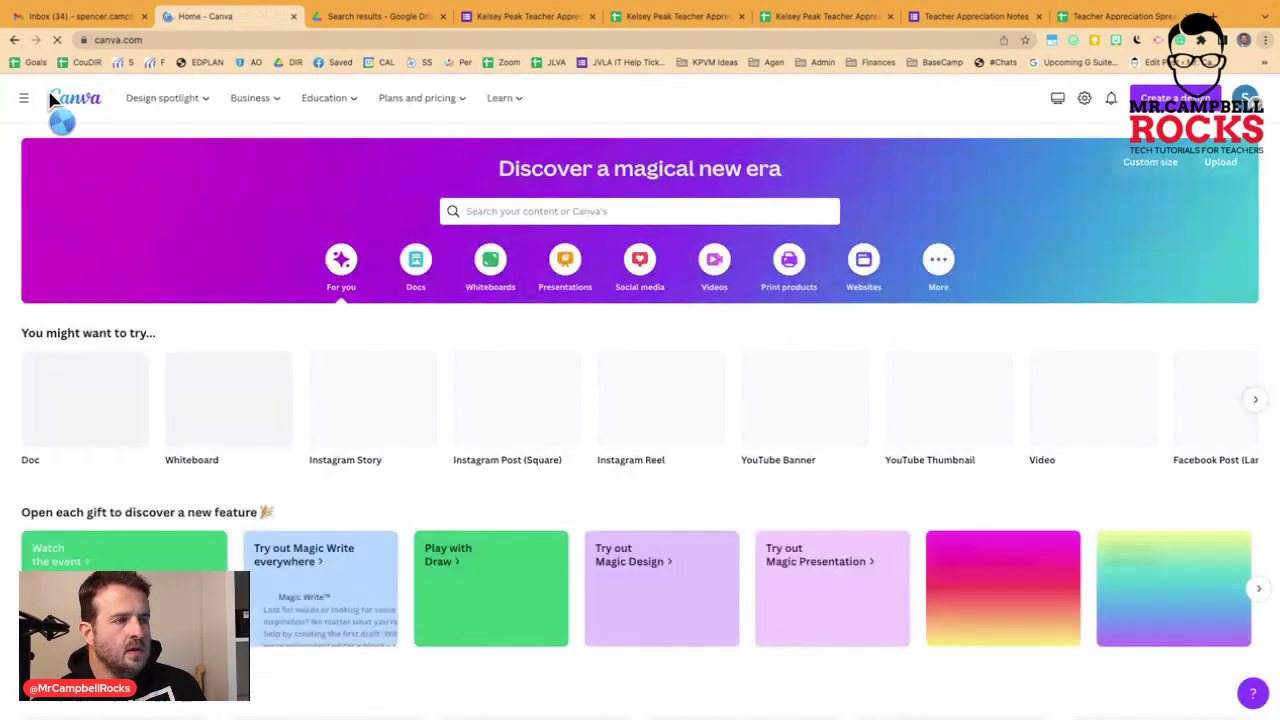
pyautogui.click(627, 212)
pyautogui.write('cards')
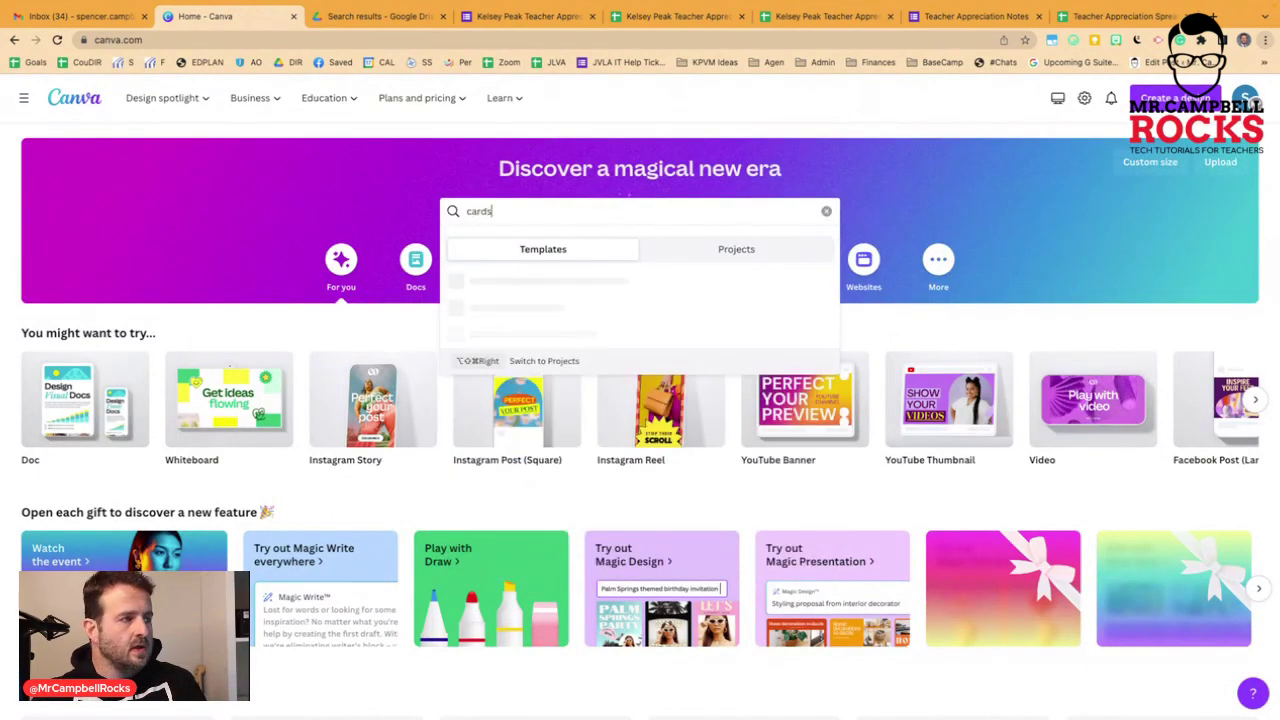
pyautogui.press('Return')
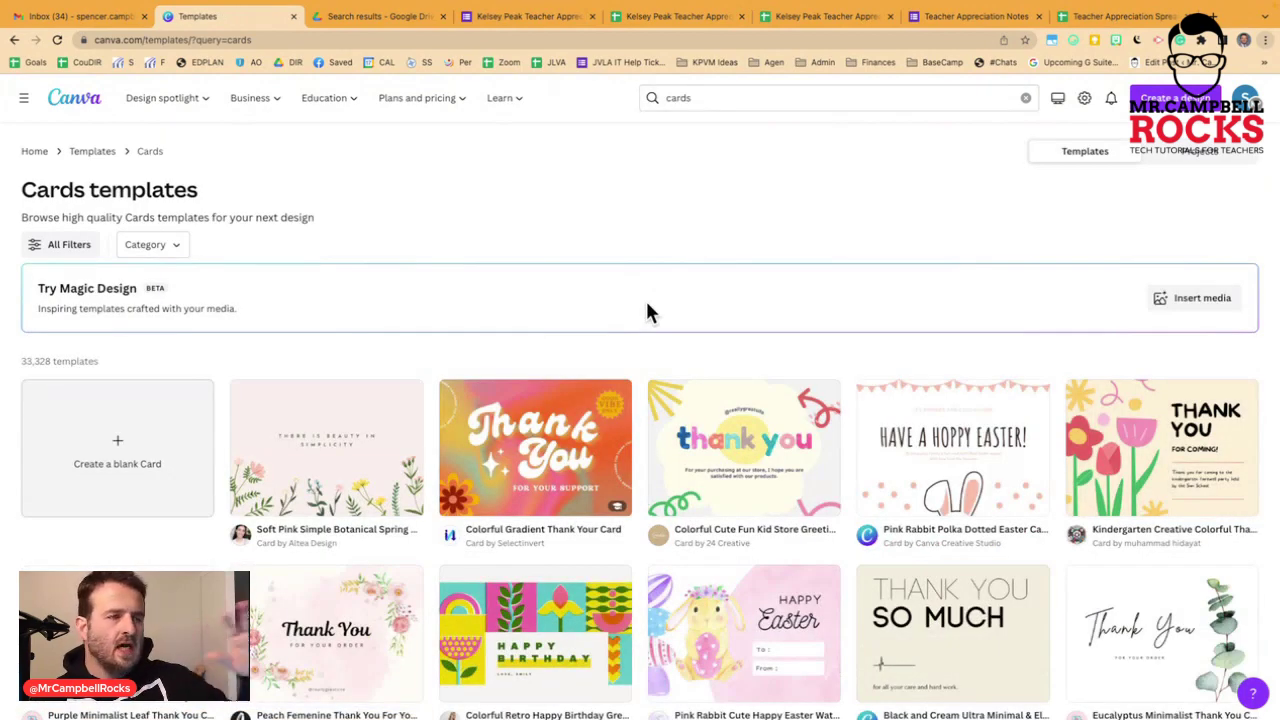
# Step: Browse the card results and open the Minimalist Thank You Card template for editing
pyautogui.scroll(-2, 680, 318)
pyautogui.scroll(-3, 680, 318)
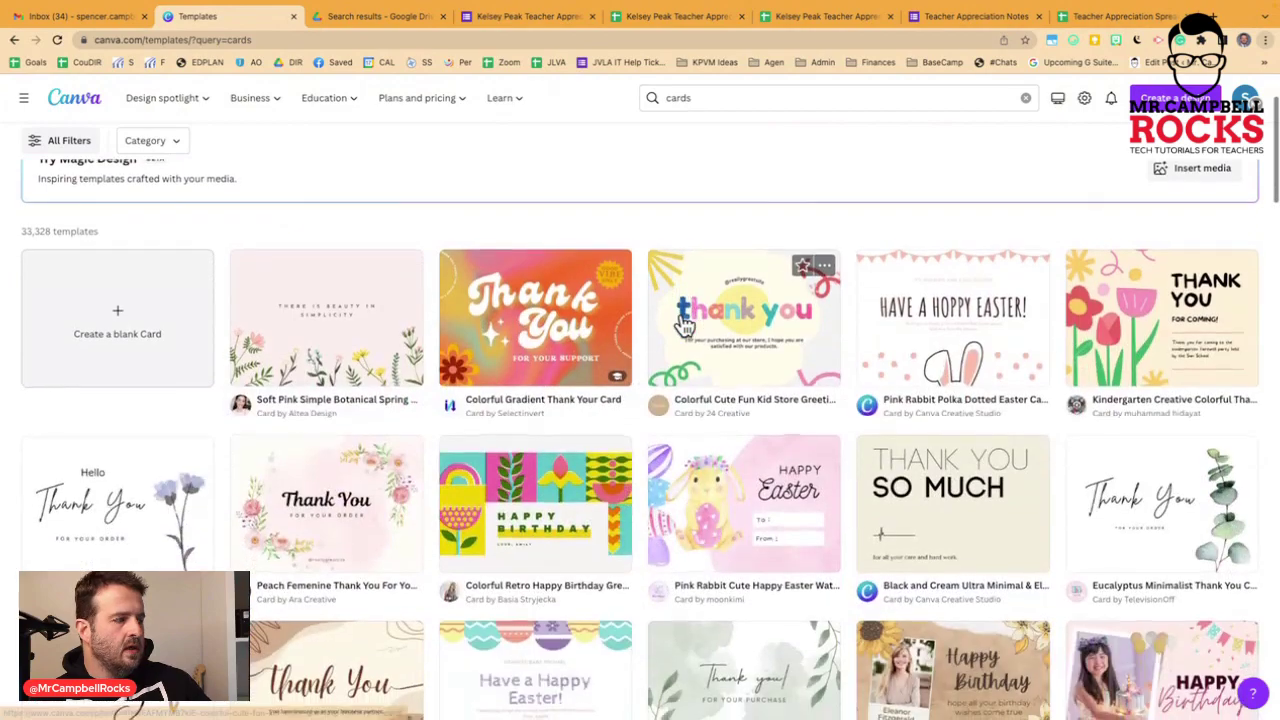
pyautogui.scroll(-5, 680, 325)
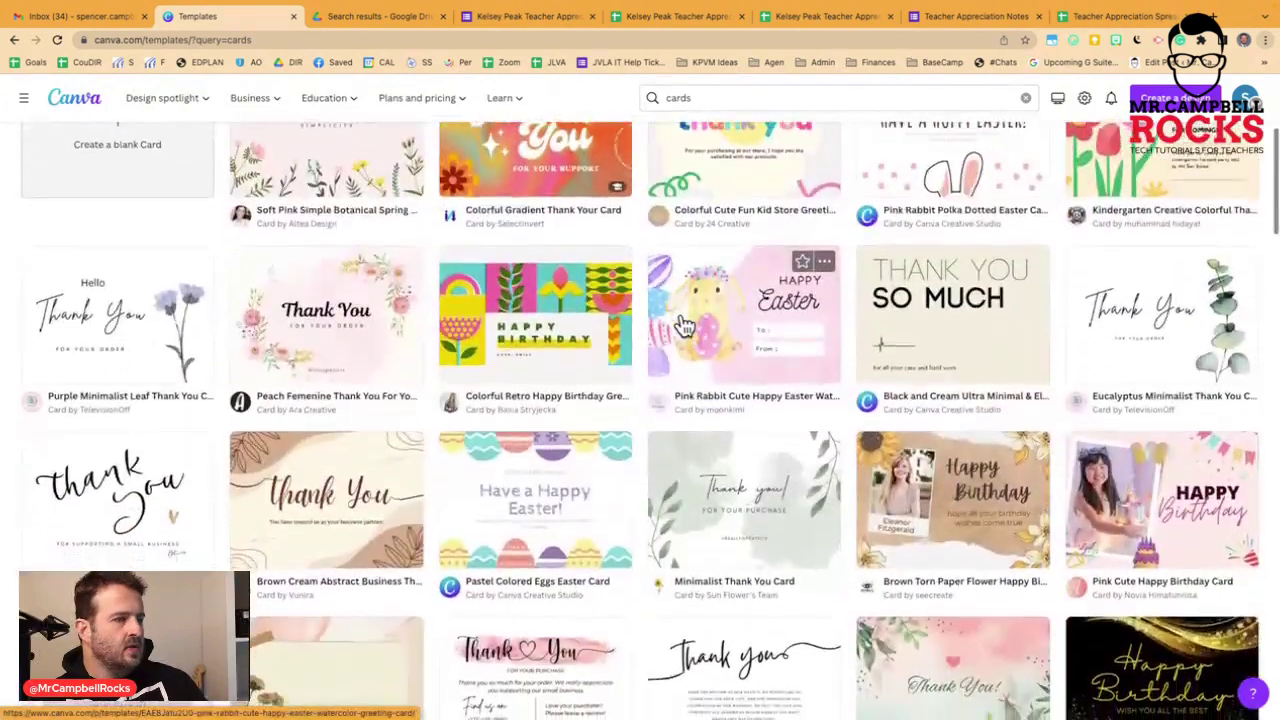
pyautogui.scroll(-3, 680, 325)
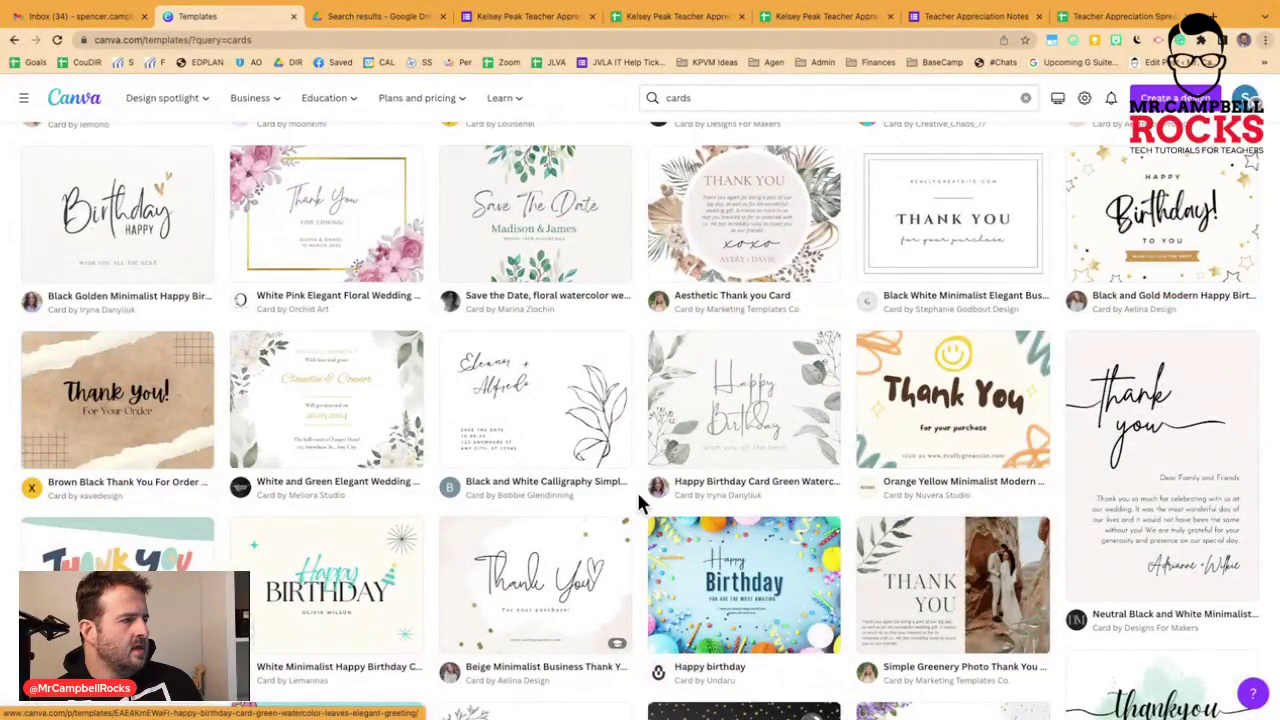
pyautogui.scroll(5, 520, 425)
pyautogui.scroll(4, 520, 425)
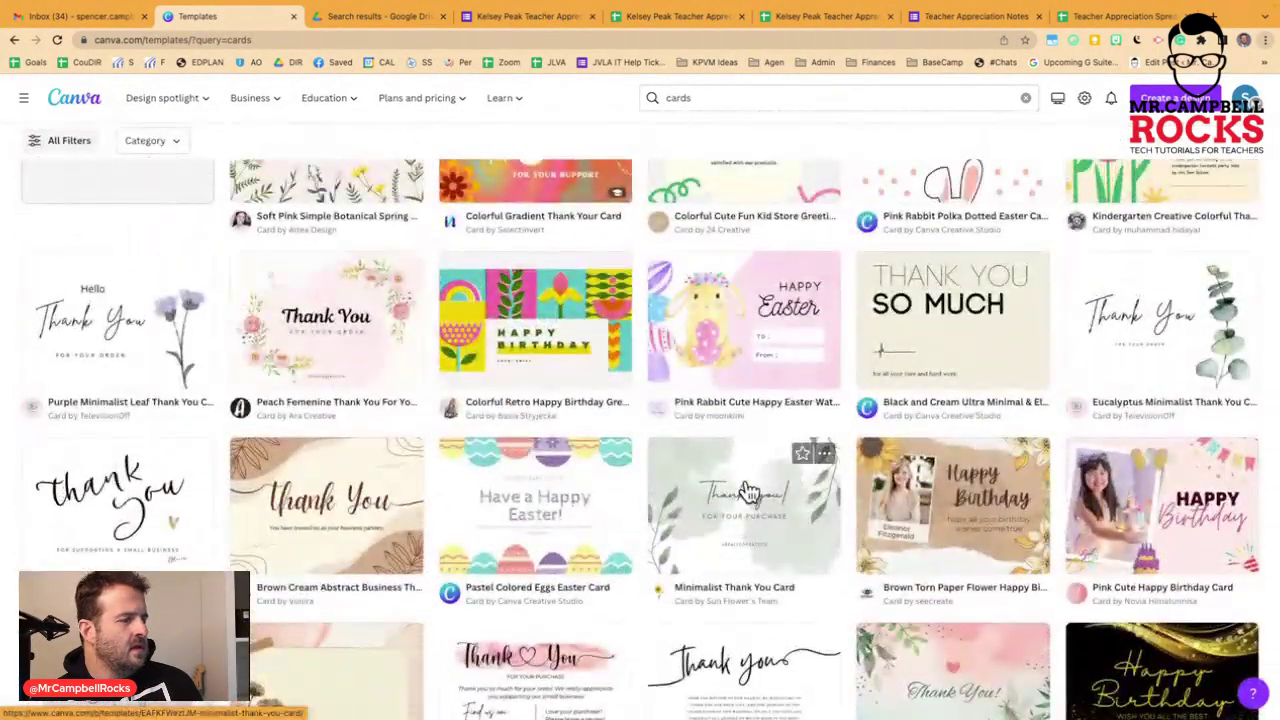
pyautogui.click(750, 494)
pyautogui.click(537, 300)
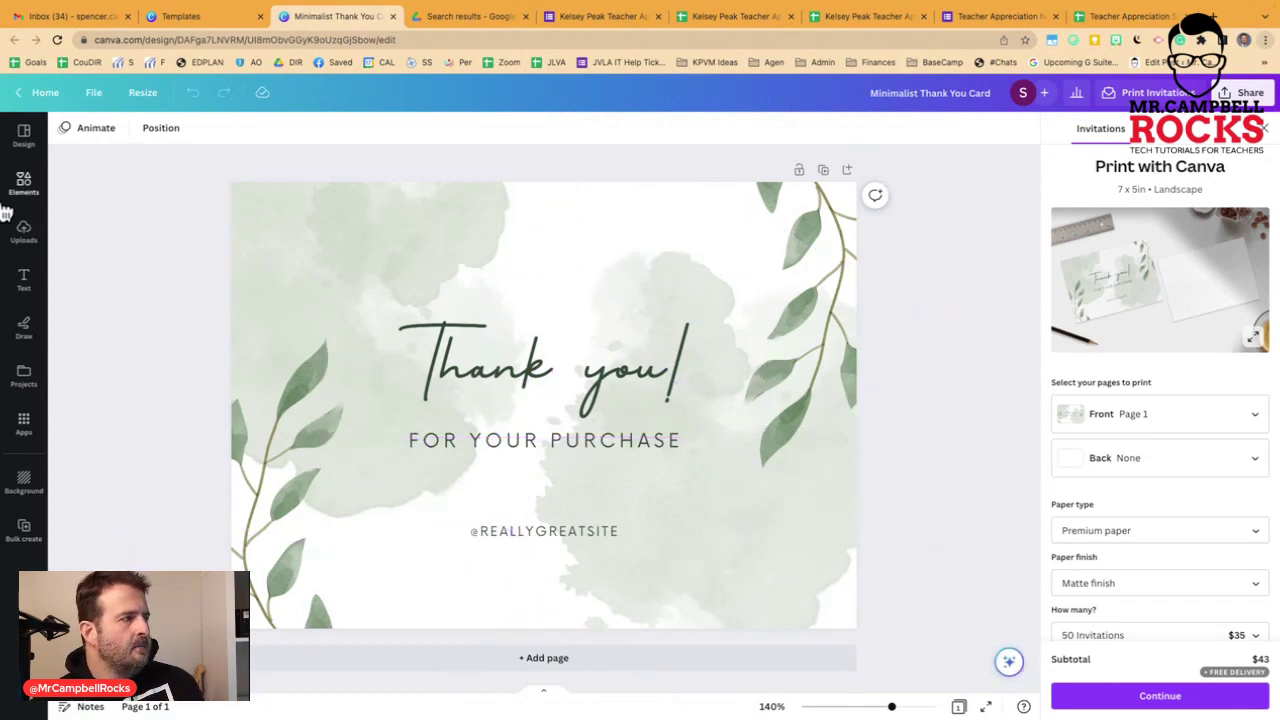
# Step: Look through Elements, then Uploads, to find the Kelsey Peak logo image
pyautogui.click(327, 256)
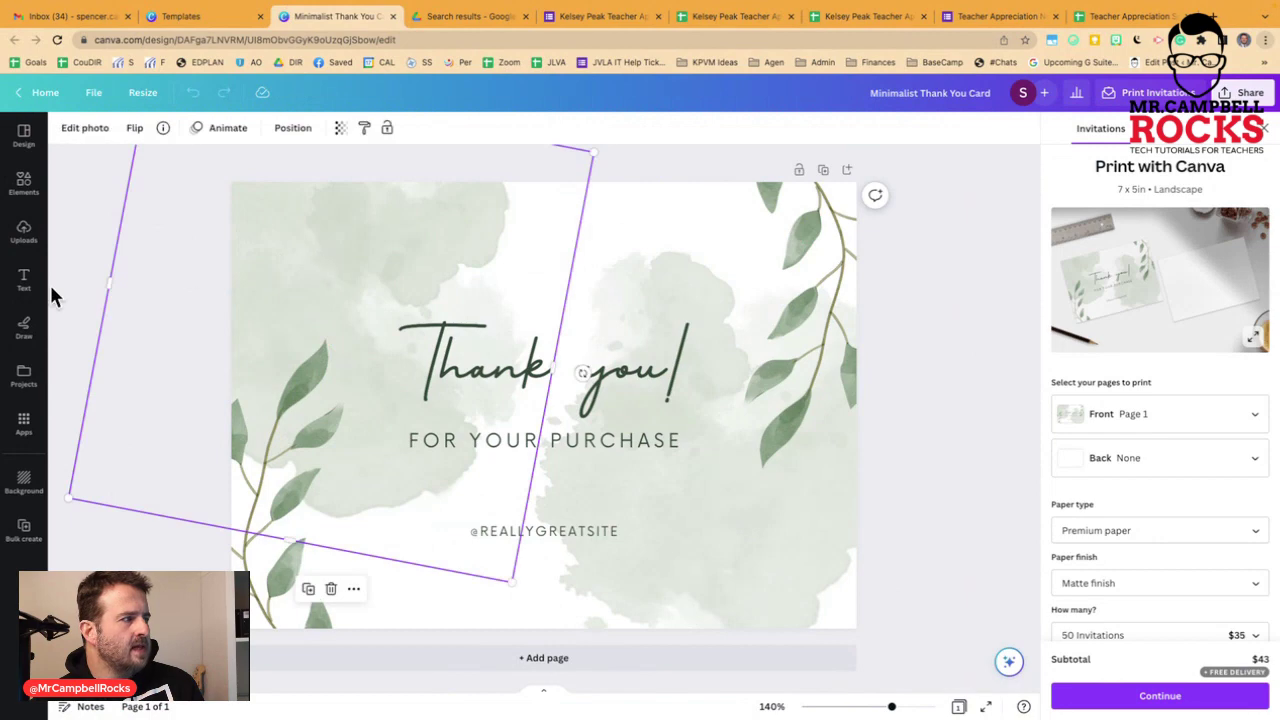
pyautogui.click(24, 182)
pyautogui.scroll(-2, 185, 445)
pyautogui.scroll(-5, 190, 452)
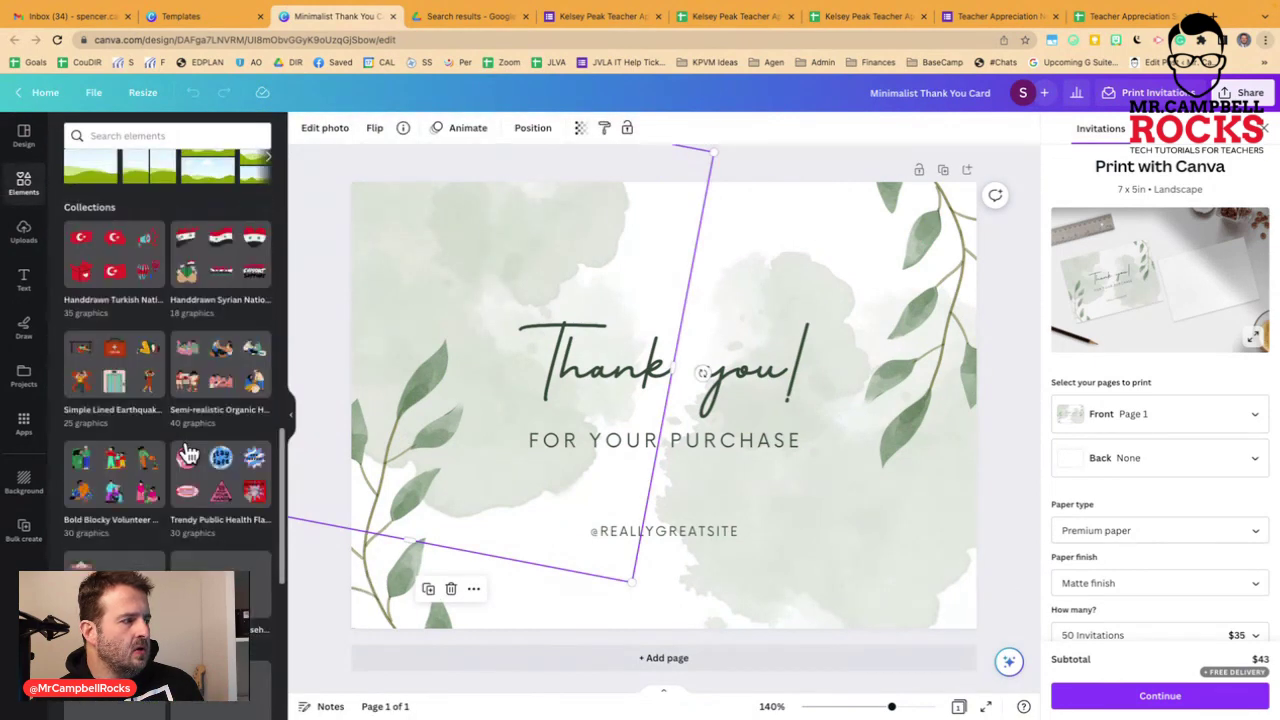
pyautogui.scroll(-3, 190, 452)
pyautogui.click(25, 234)
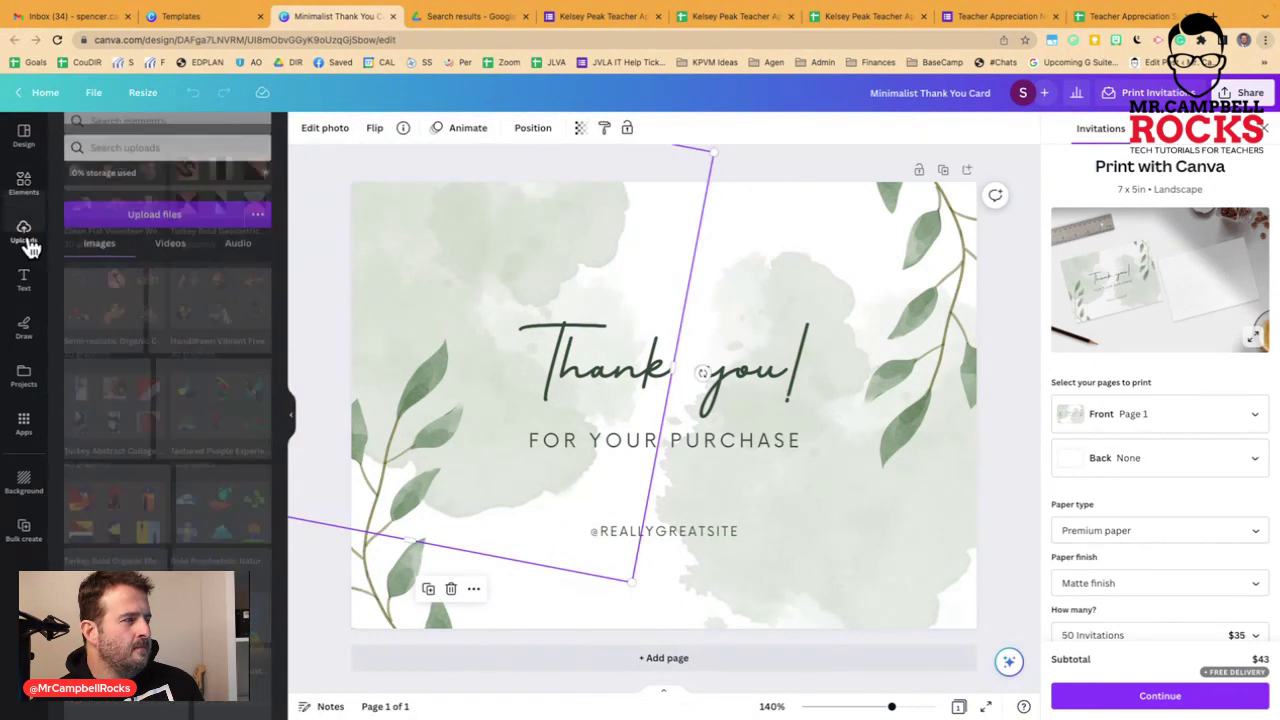
pyautogui.scroll(-3, 190, 340)
pyautogui.scroll(-10, 198, 338)
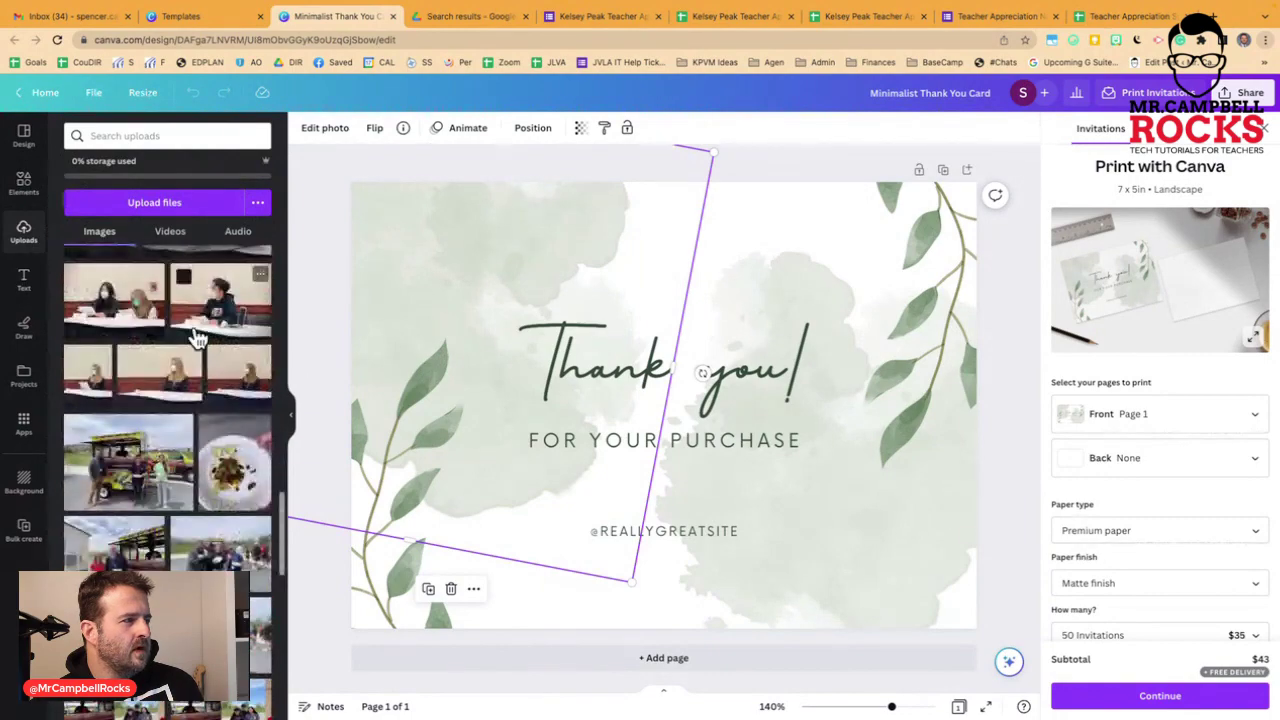
pyautogui.scroll(-10, 198, 338)
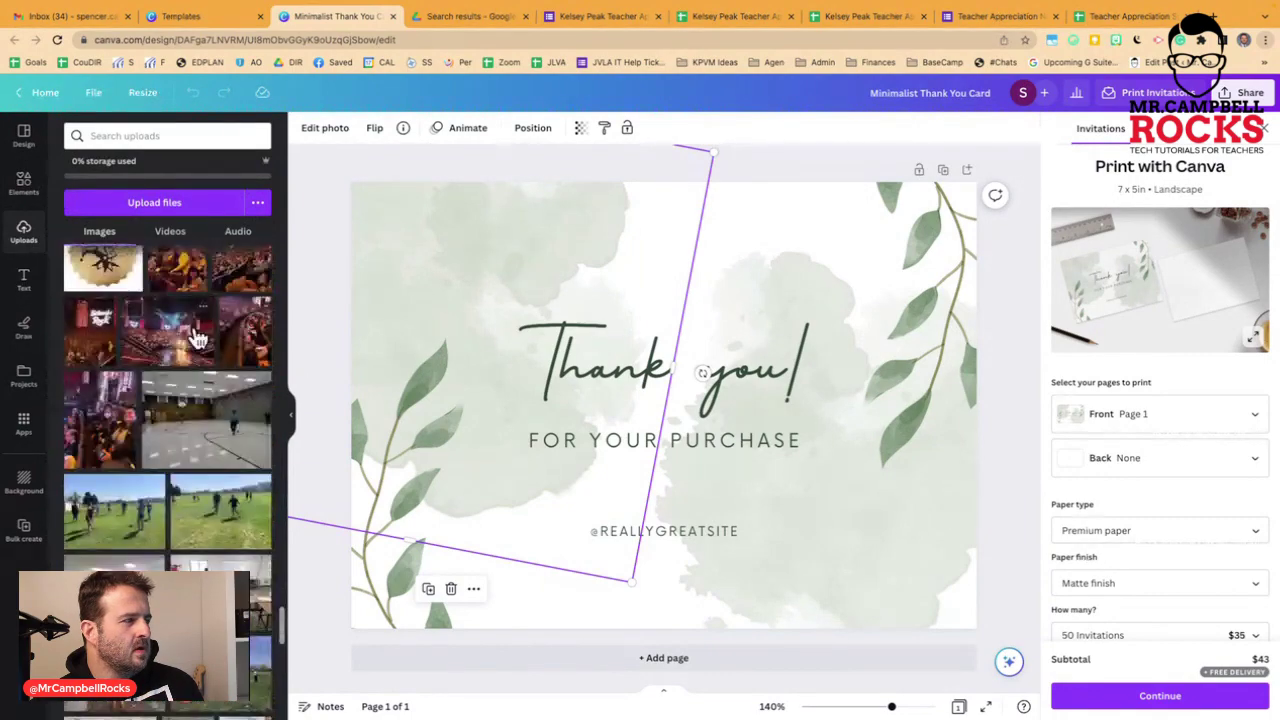
pyautogui.scroll(-10, 198, 338)
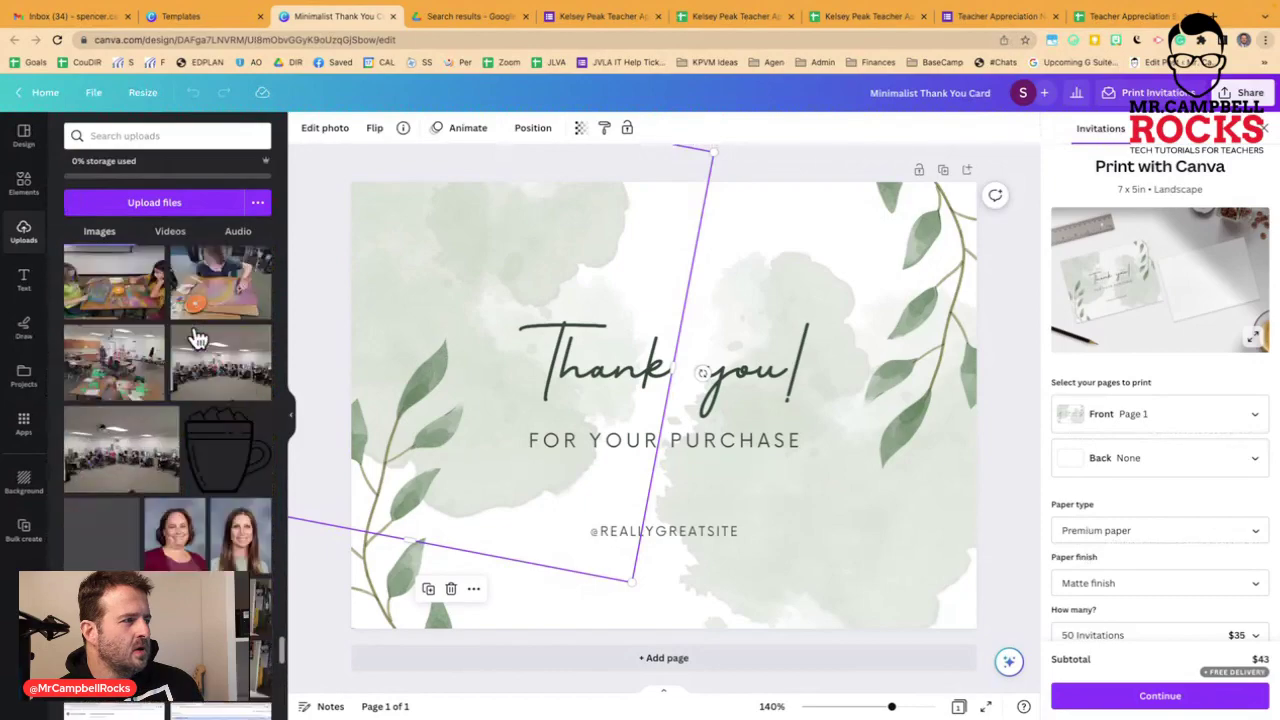
pyautogui.scroll(-5, 198, 338)
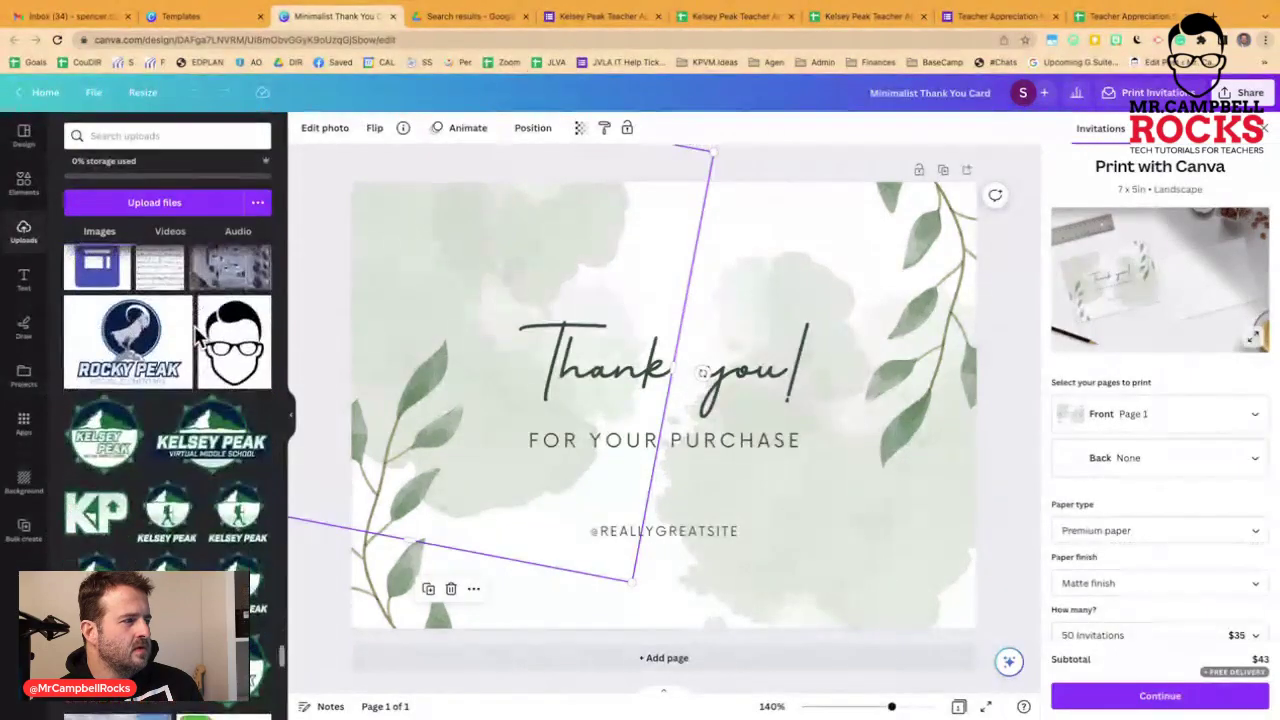
# Step: Place the Kelsey Peak logo on the card, shrink it, and move it to the upper-left corner
pyautogui.moveTo(104, 285); pyautogui.dragTo(612, 440)
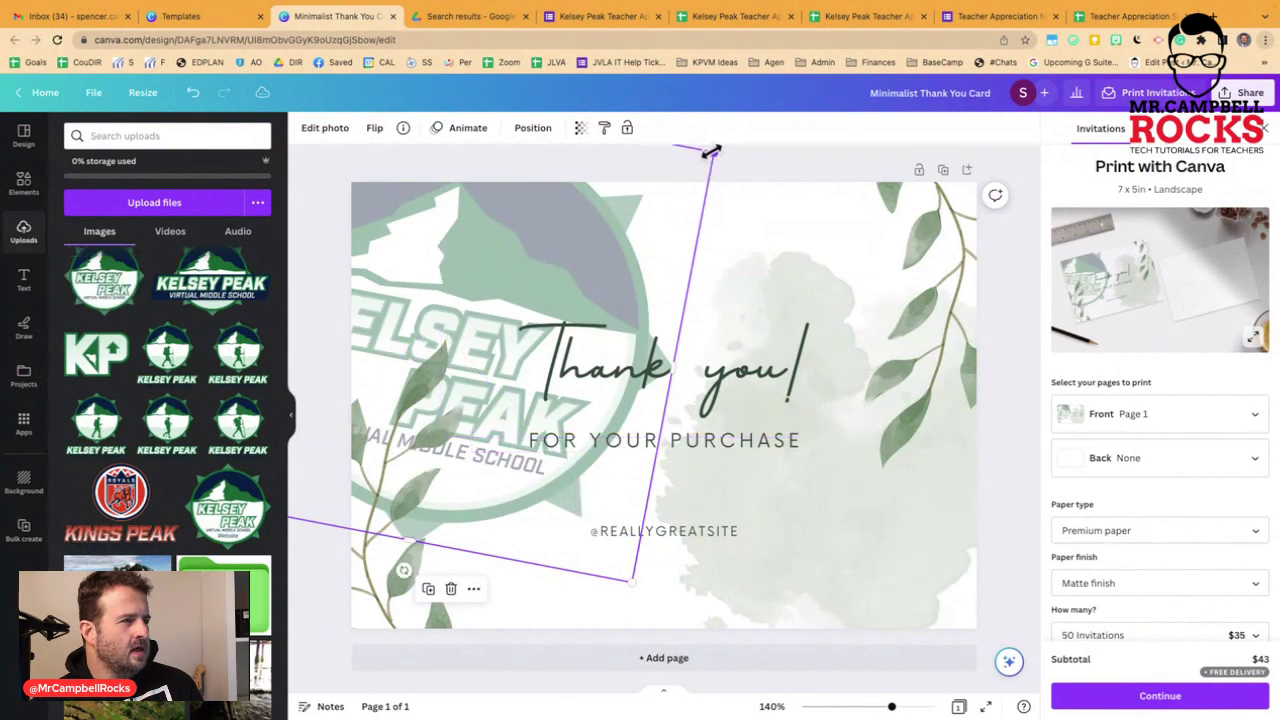
pyautogui.moveTo(710, 151); pyautogui.dragTo(539, 268)
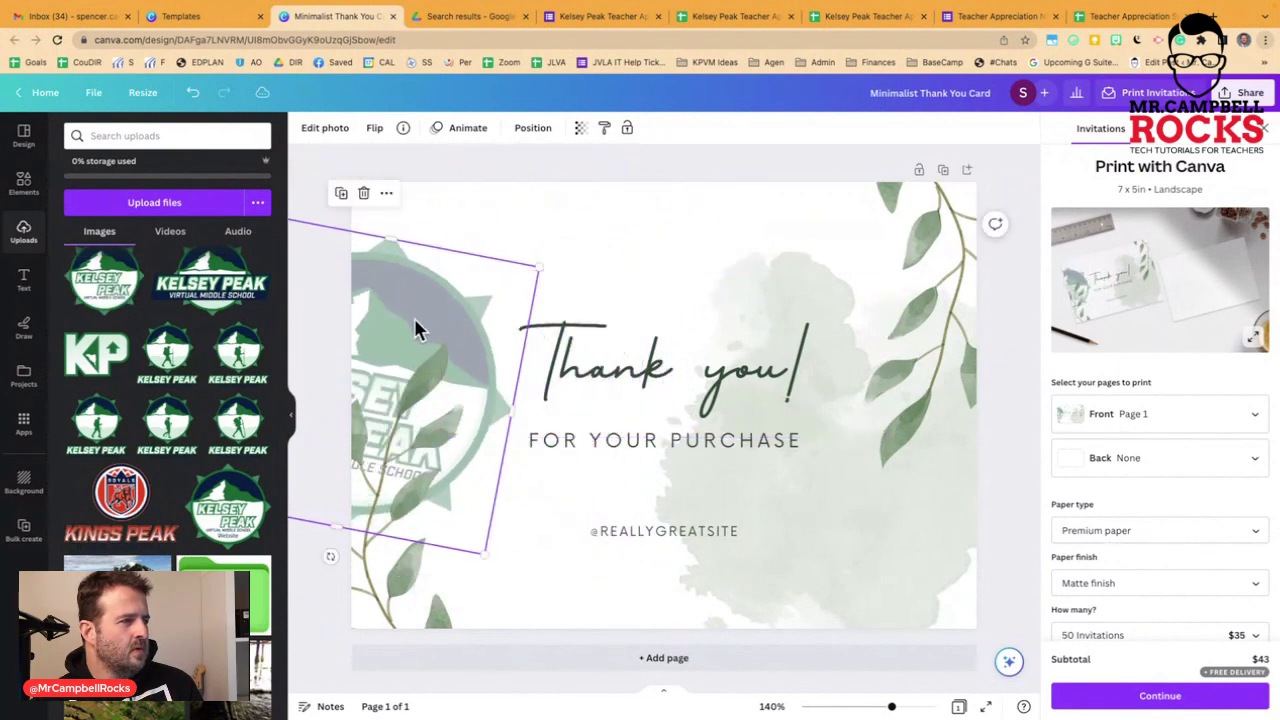
pyautogui.moveTo(415, 322); pyautogui.dragTo(455, 184)
pyautogui.click(733, 440)
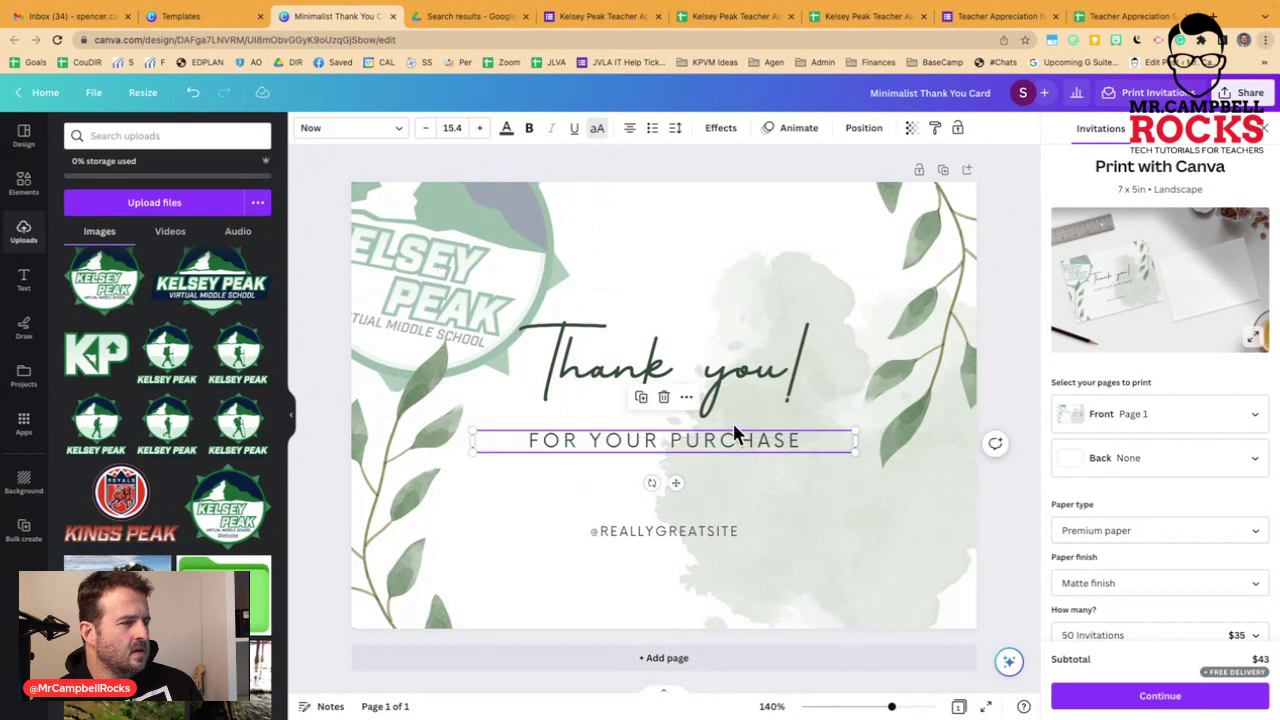
pyautogui.click(724, 532)
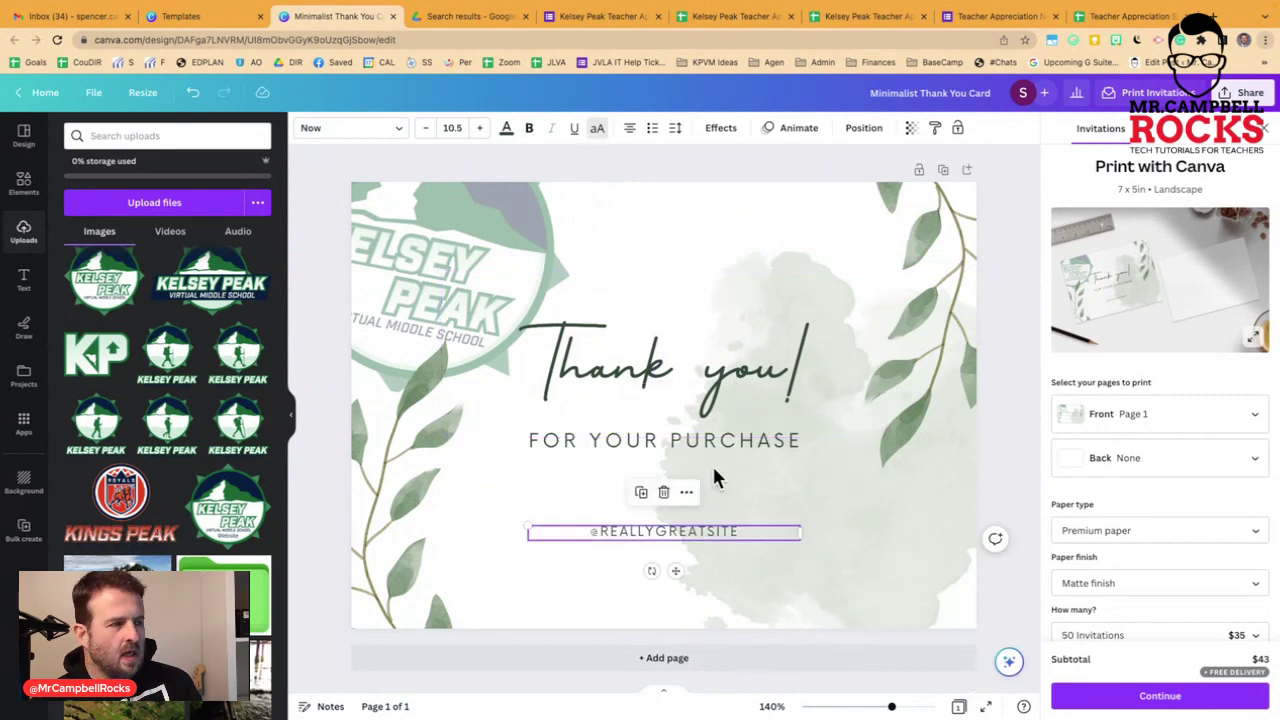
pyautogui.hotkey('ctrl', 'd')
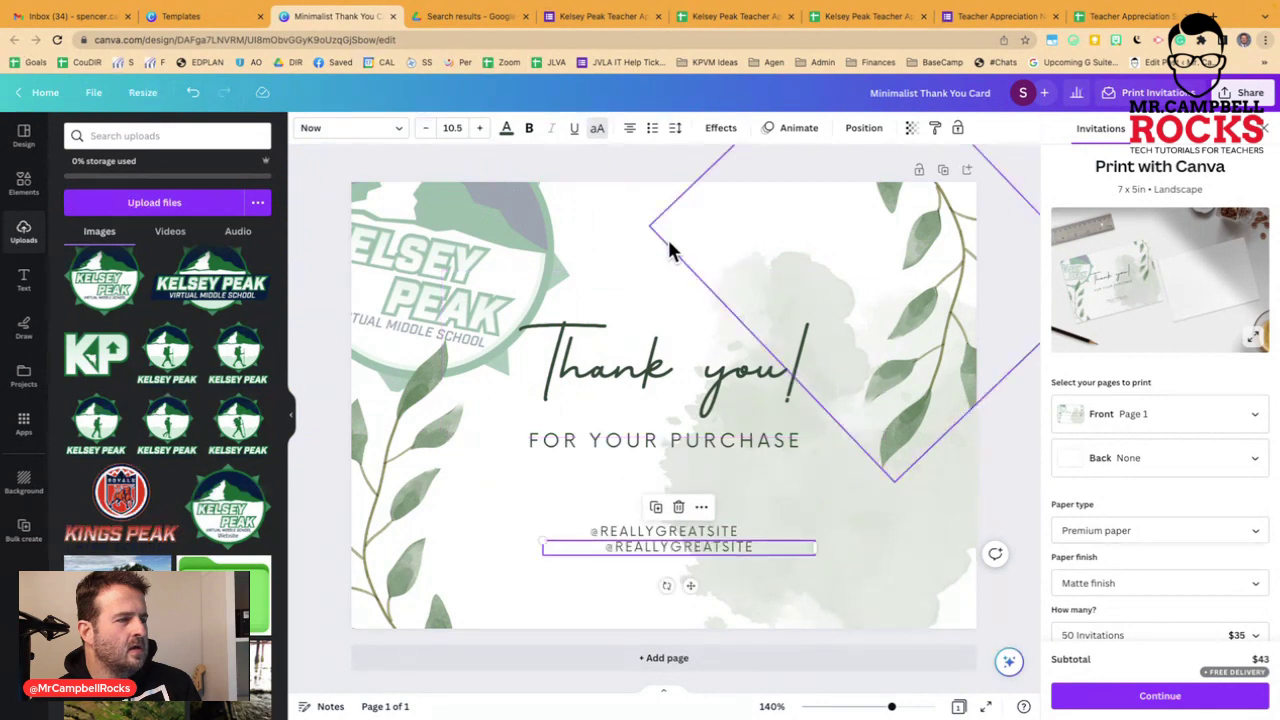
pyautogui.moveTo(754, 545); pyautogui.dragTo(737, 266)
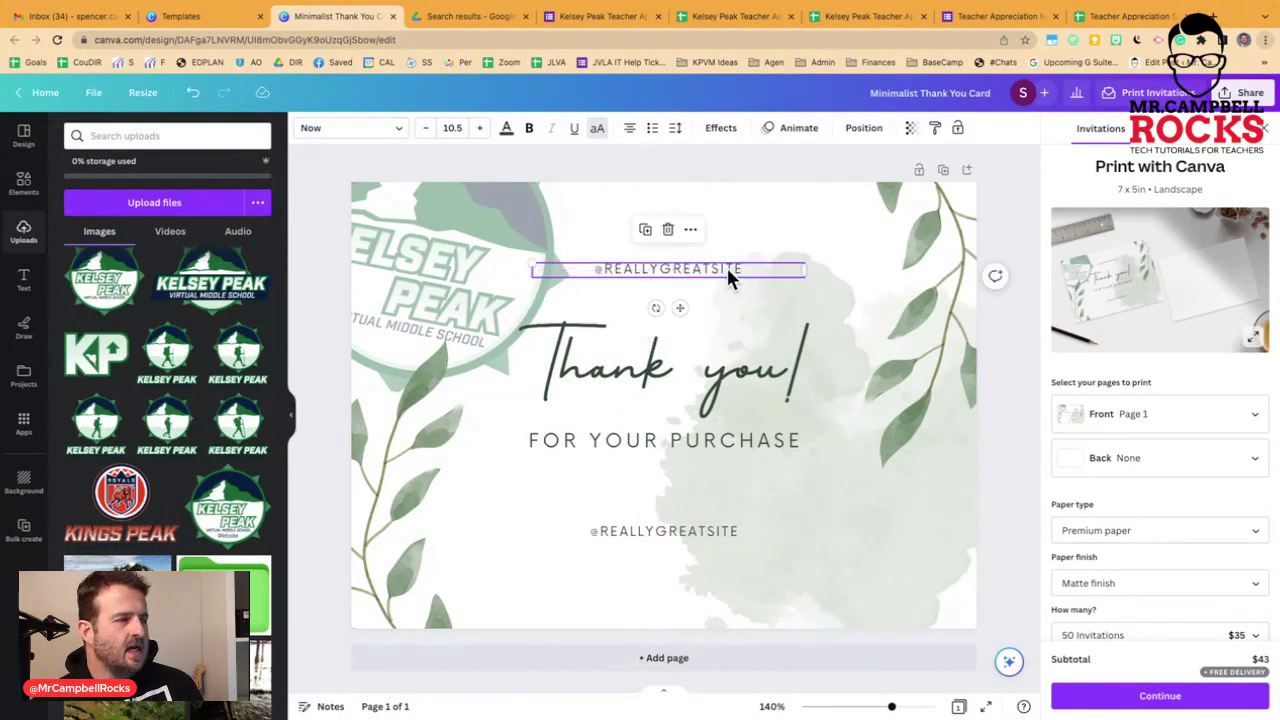
pyautogui.doubleClick(727, 267)
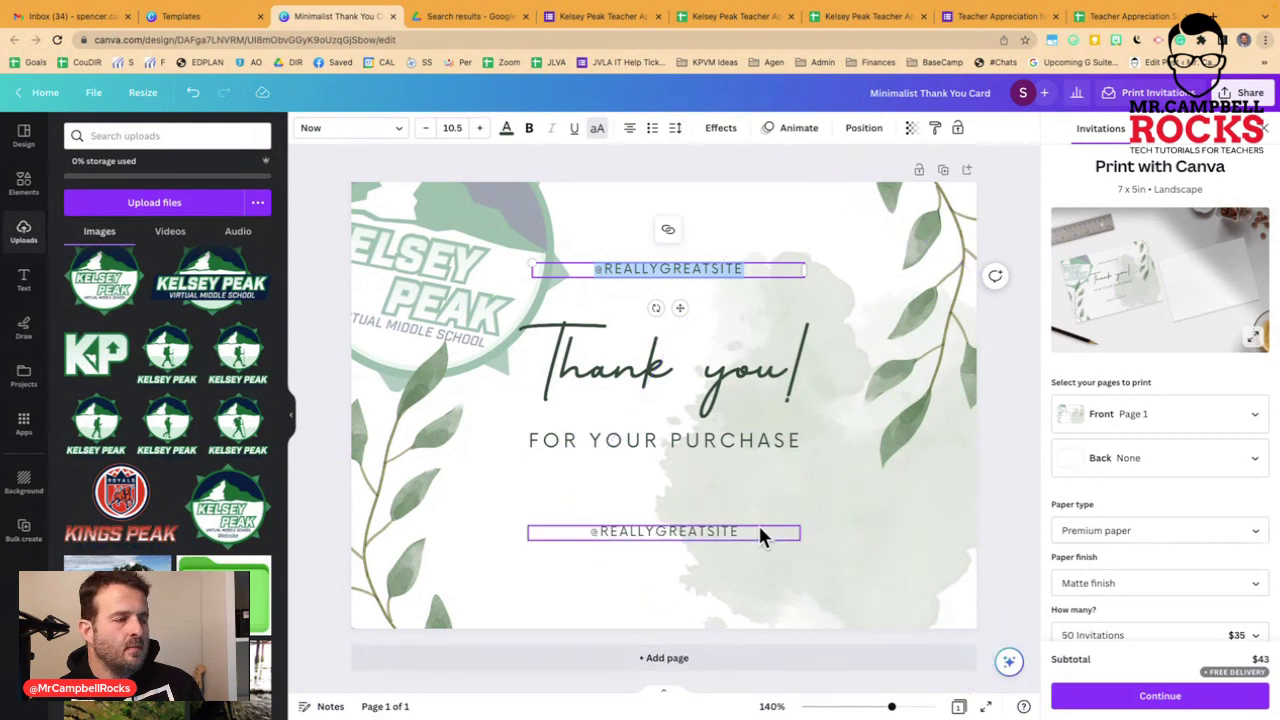
# Step: Change the lower website line to 'FROM:' and the upper copy to 'TO'
pyautogui.doubleClick(733, 532)
pyautogui.write('FRO')
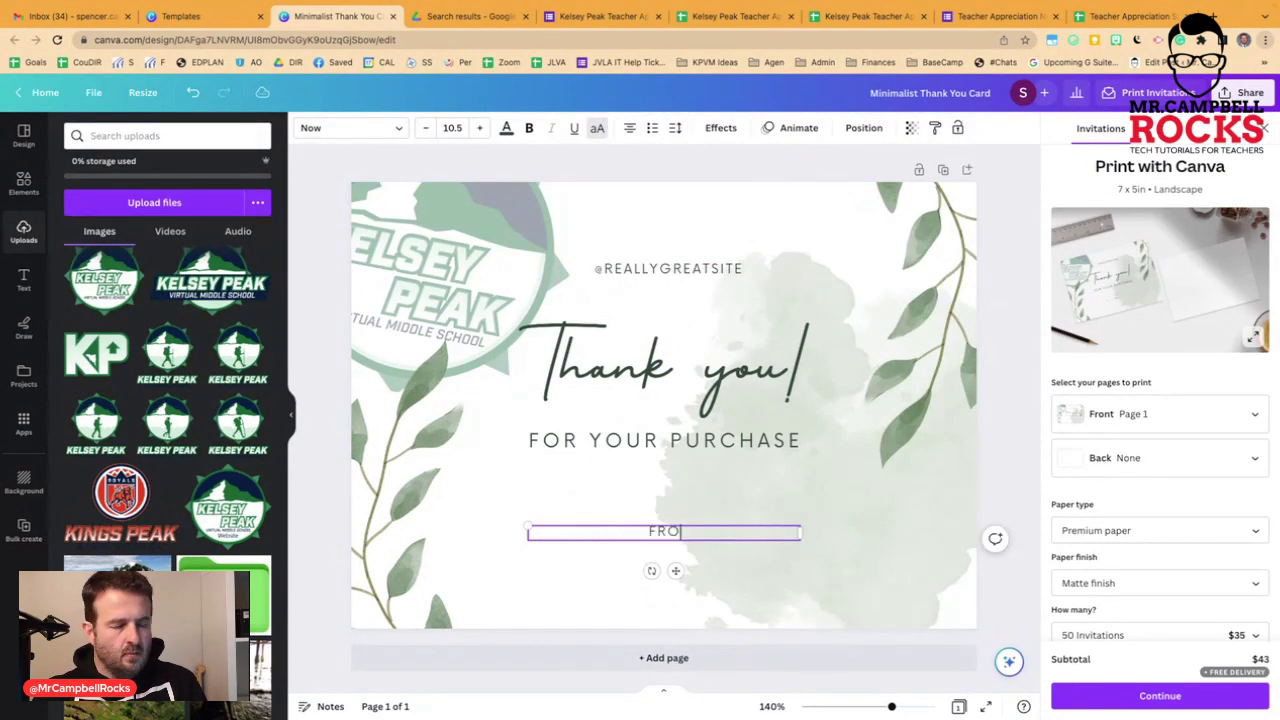
pyautogui.write('M:')
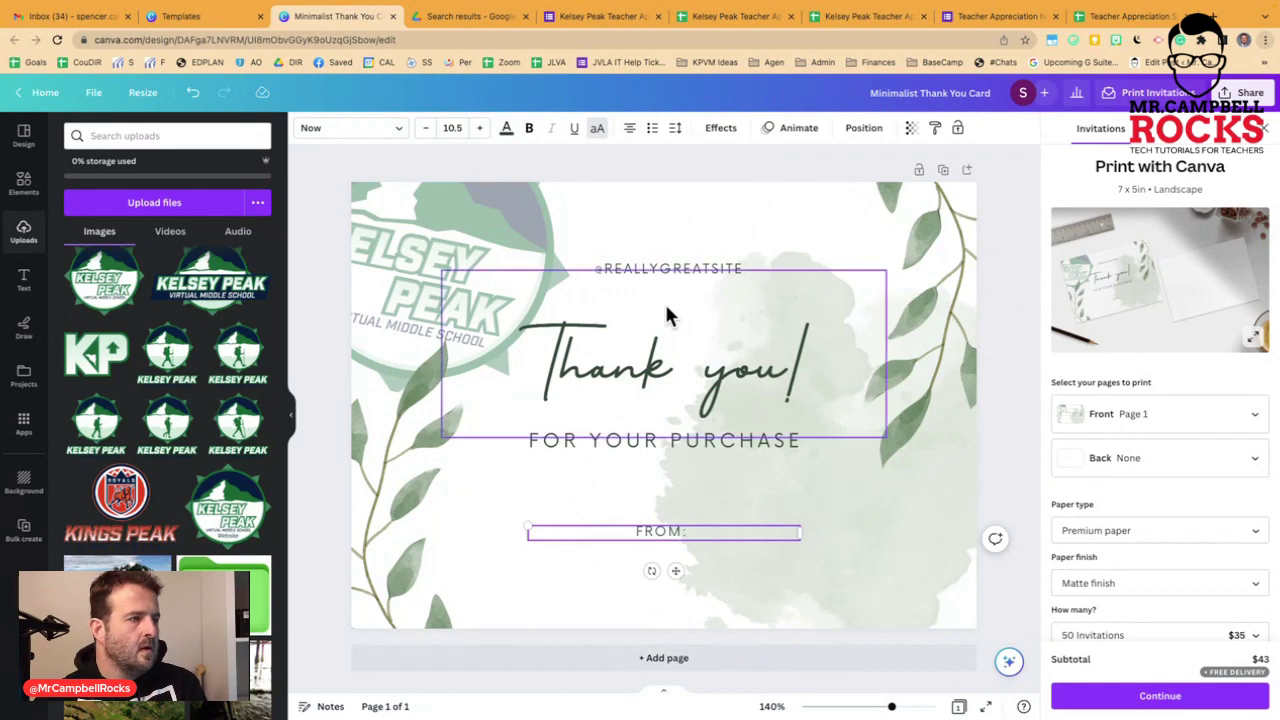
pyautogui.doubleClick(654, 270)
pyautogui.write('TO:')
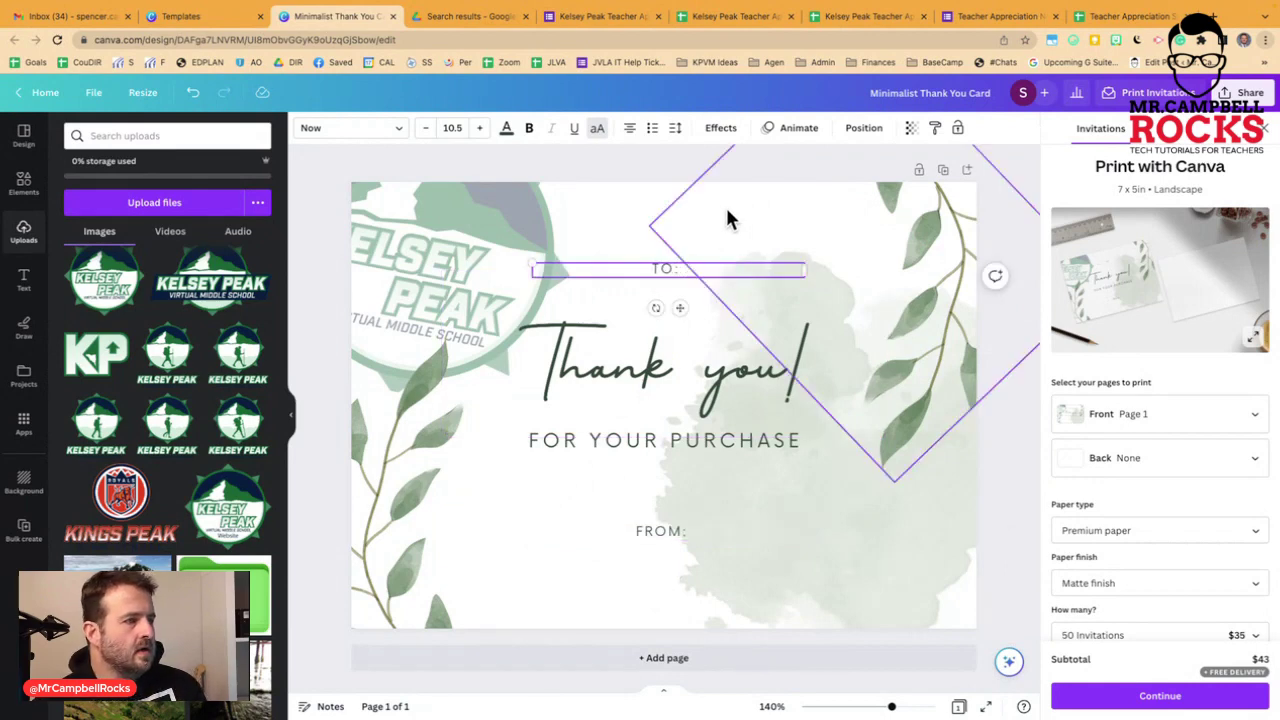
pyautogui.click(728, 205)
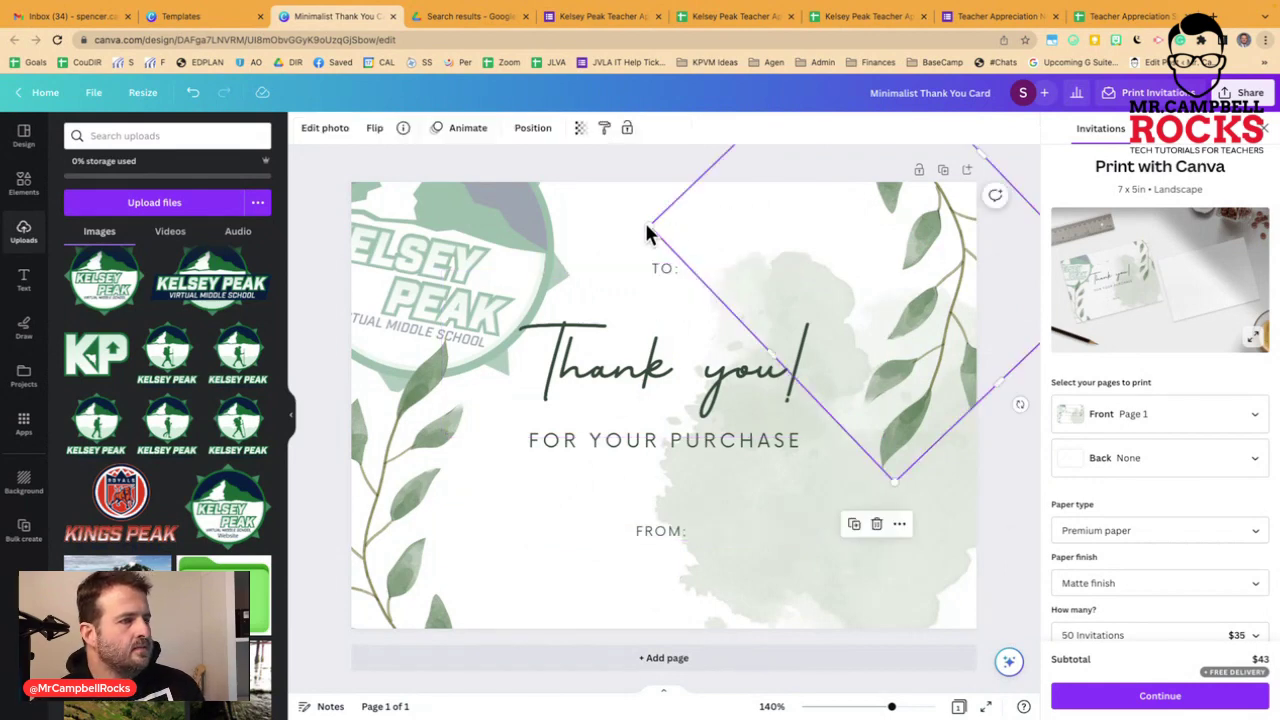
pyautogui.click(605, 245)
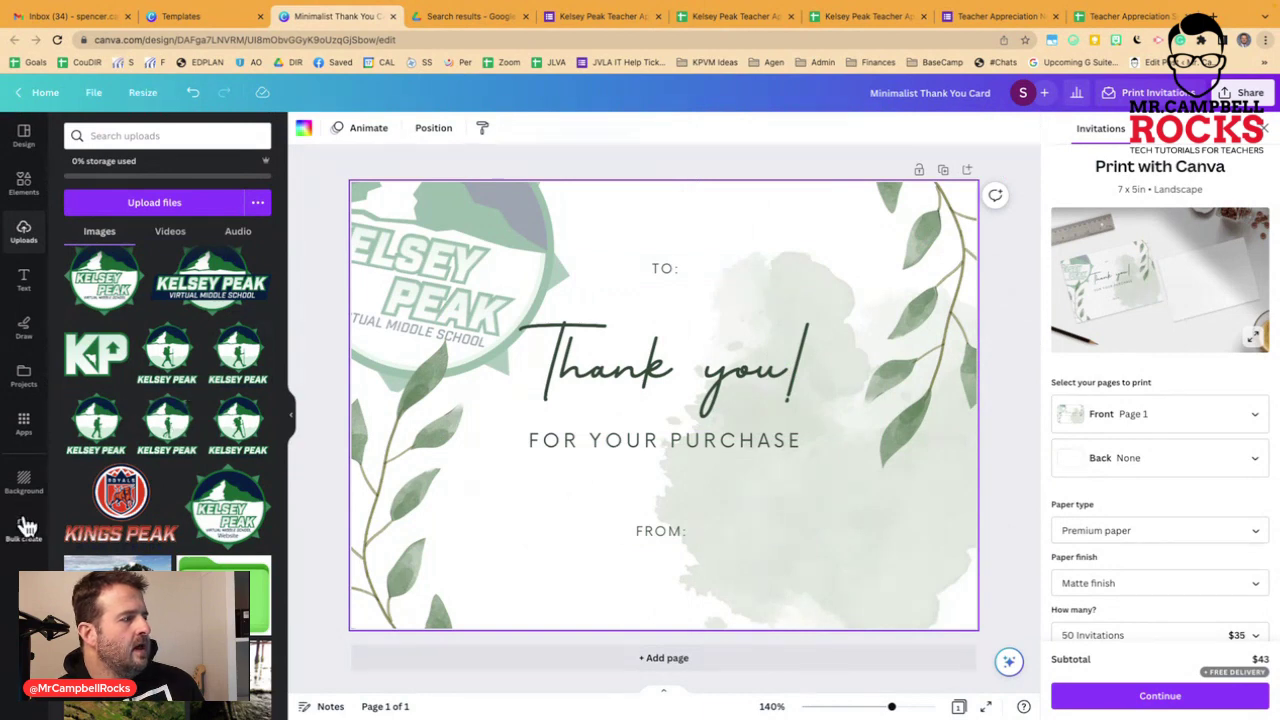
# Step: Search the Design panel for 'bulk create' and open the Bulk create tool
pyautogui.click(29, 143)
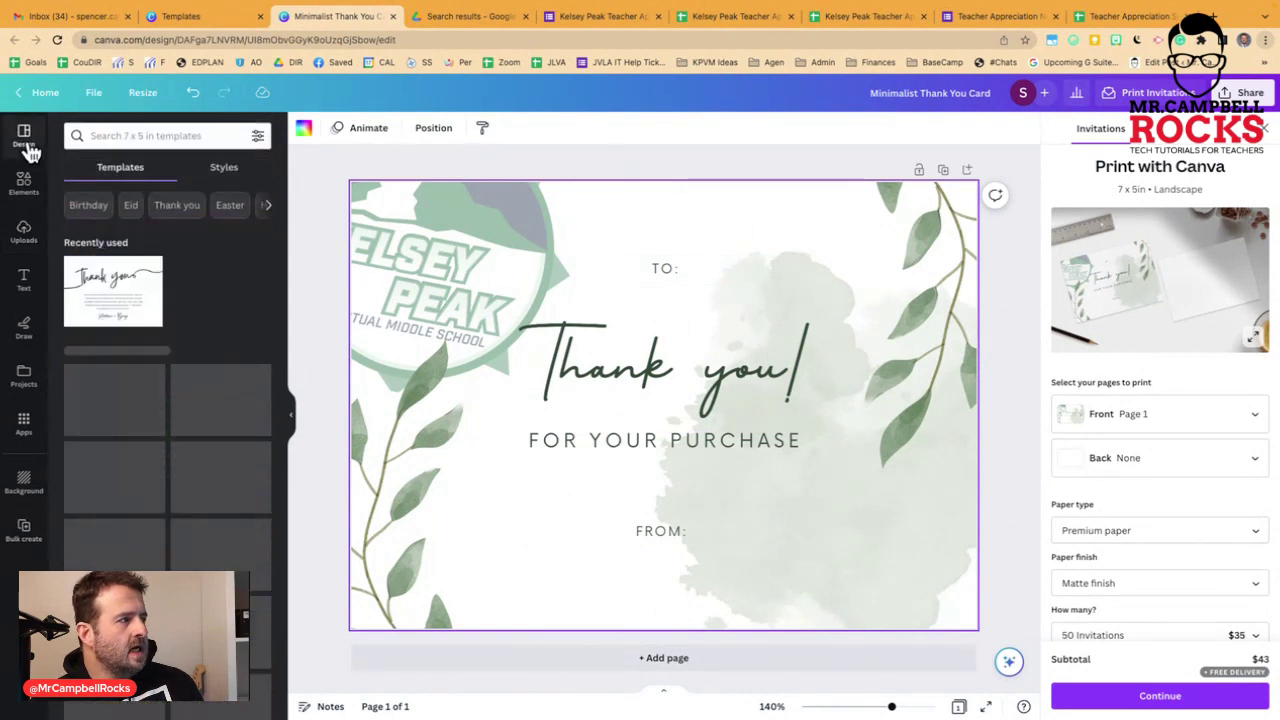
pyautogui.click(115, 137)
pyautogui.write('bul')
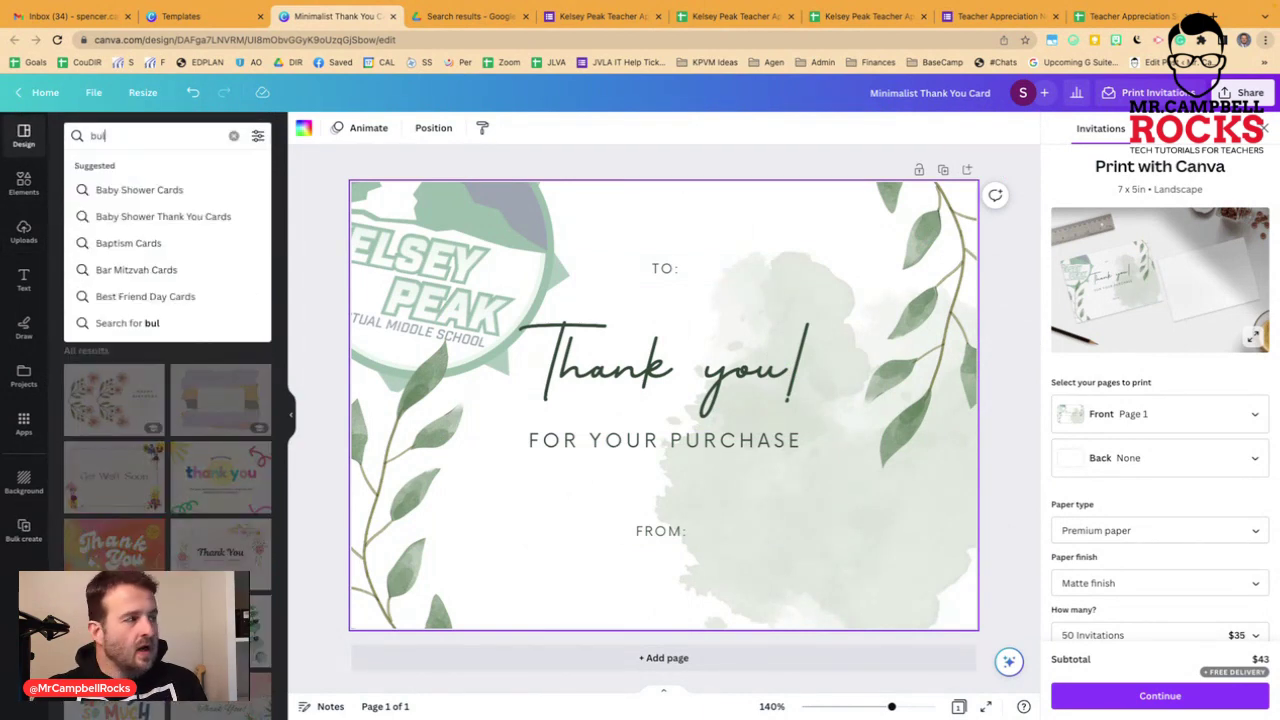
pyautogui.write('k cre')
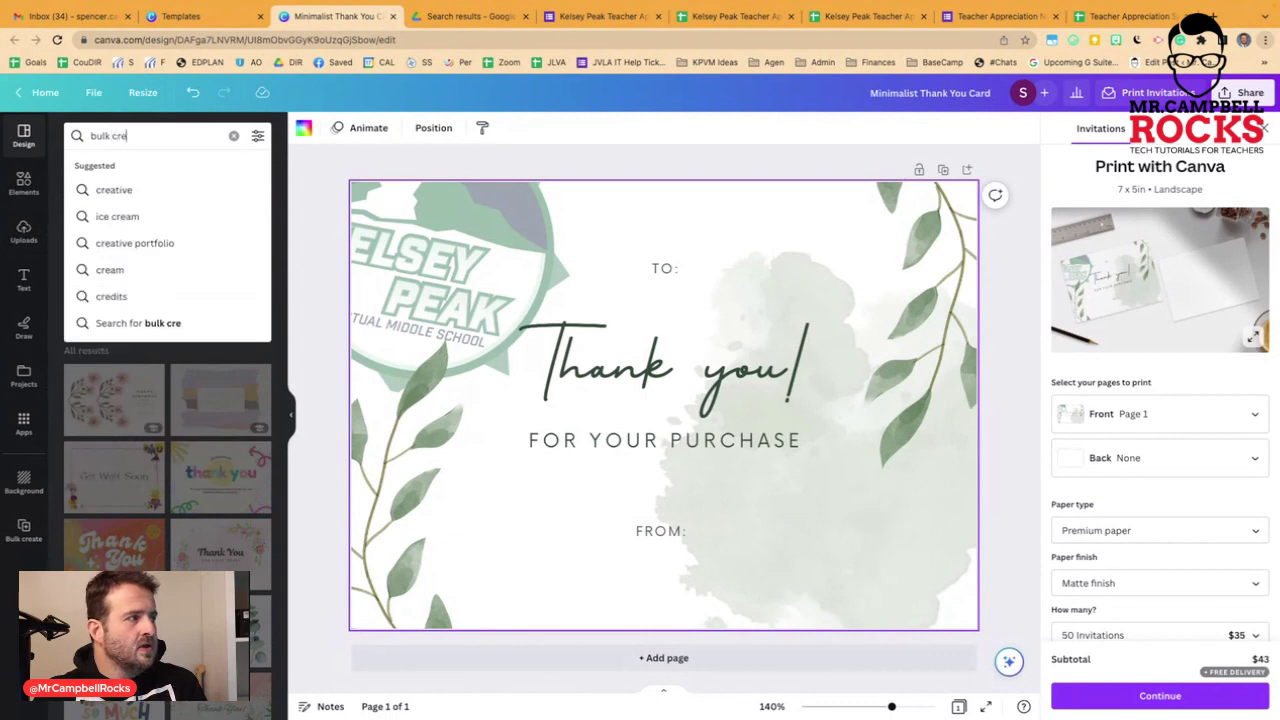
pyautogui.write('ate')
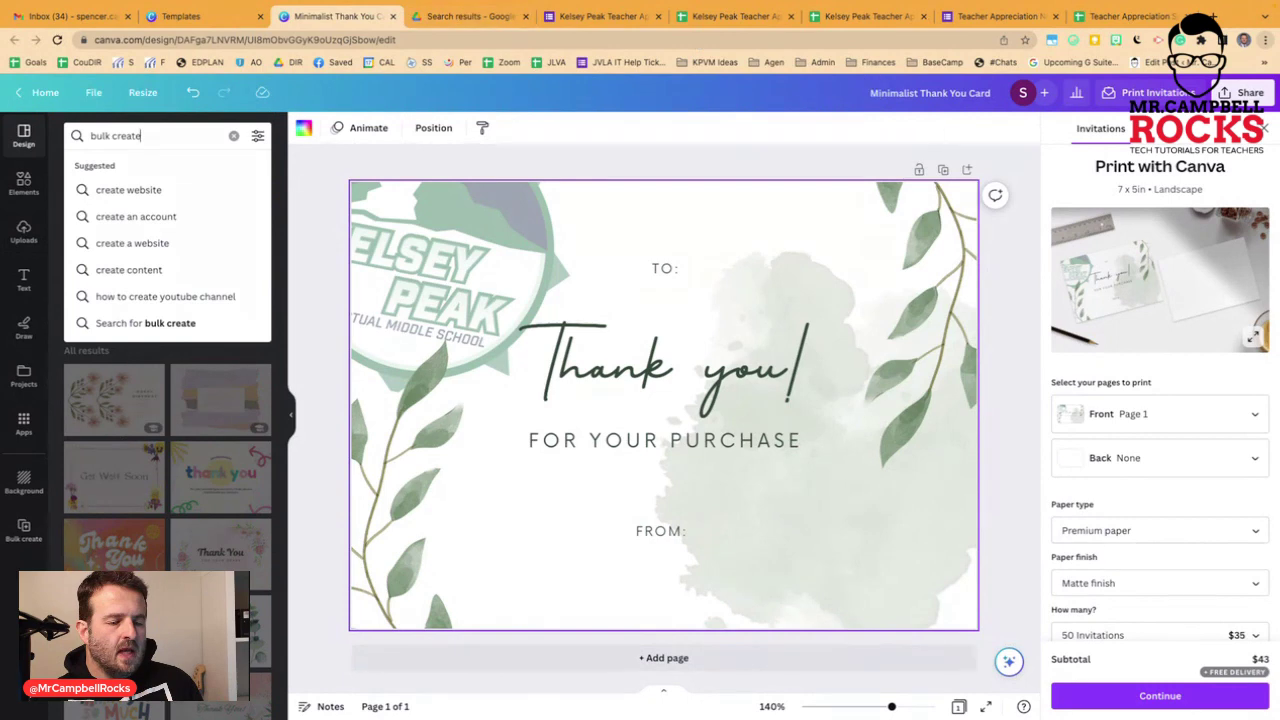
pyautogui.click(24, 532)
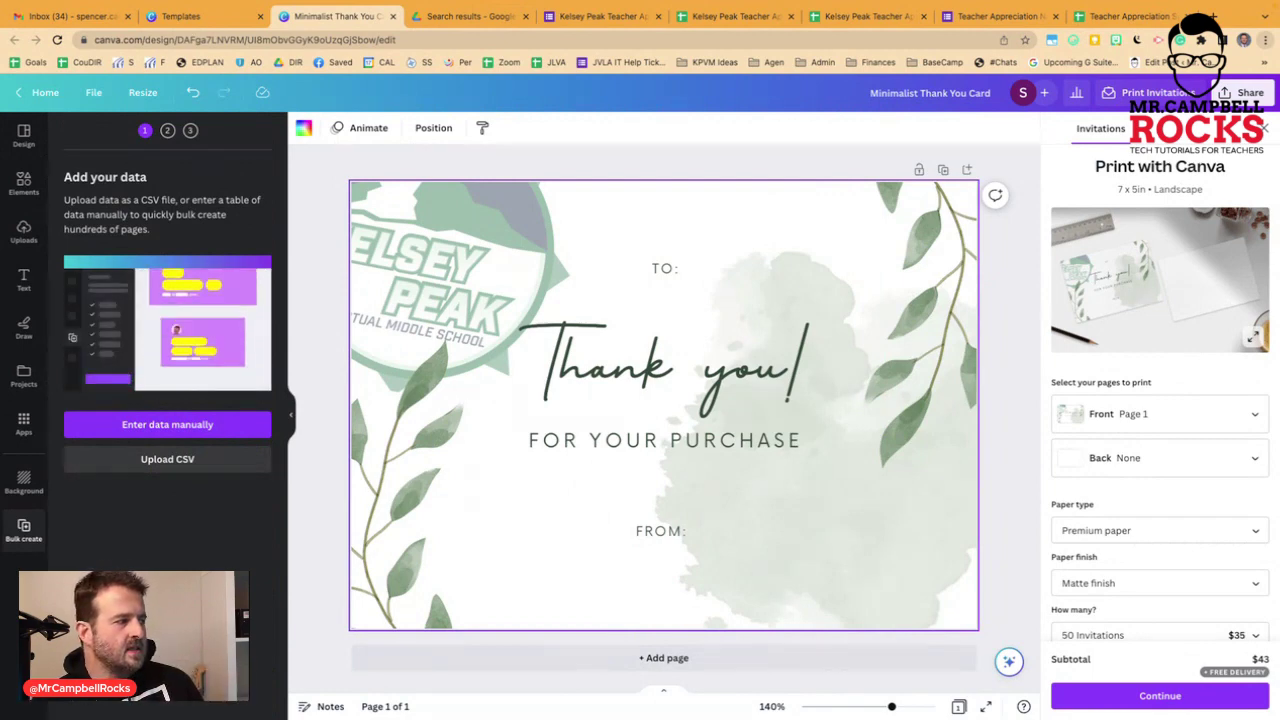
pyautogui.click(190, 436)
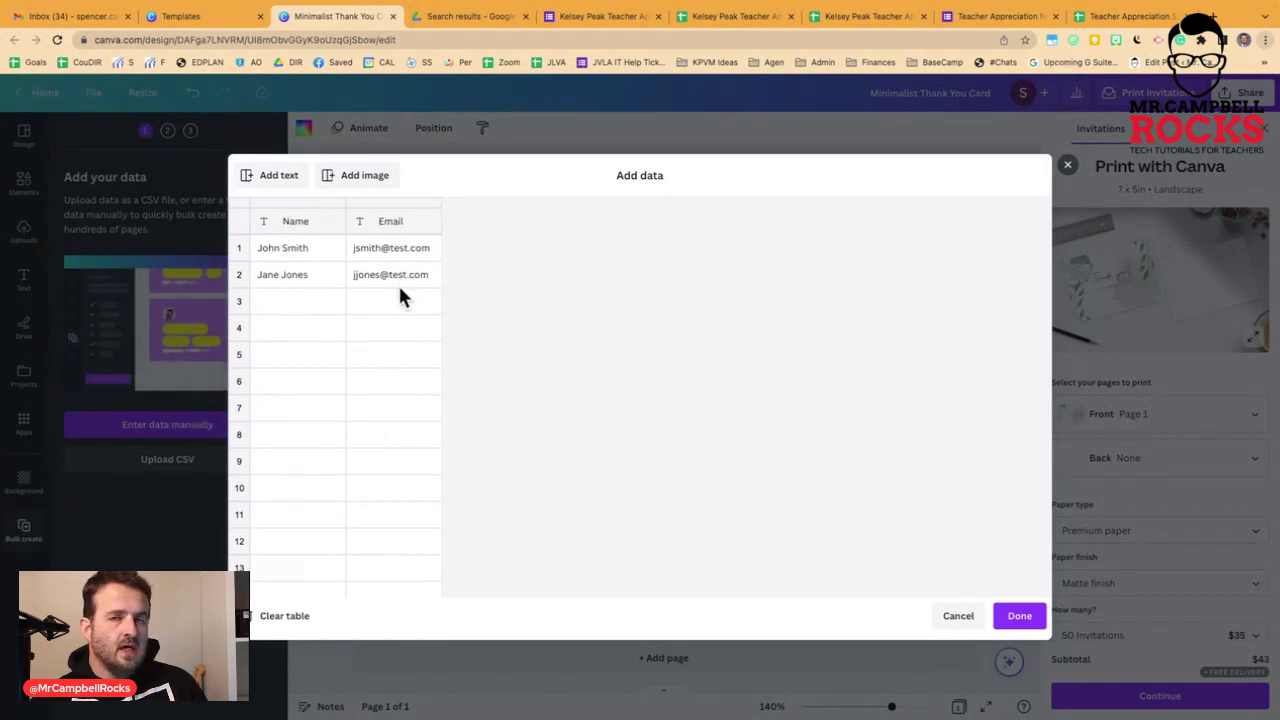
pyautogui.click(406, 226)
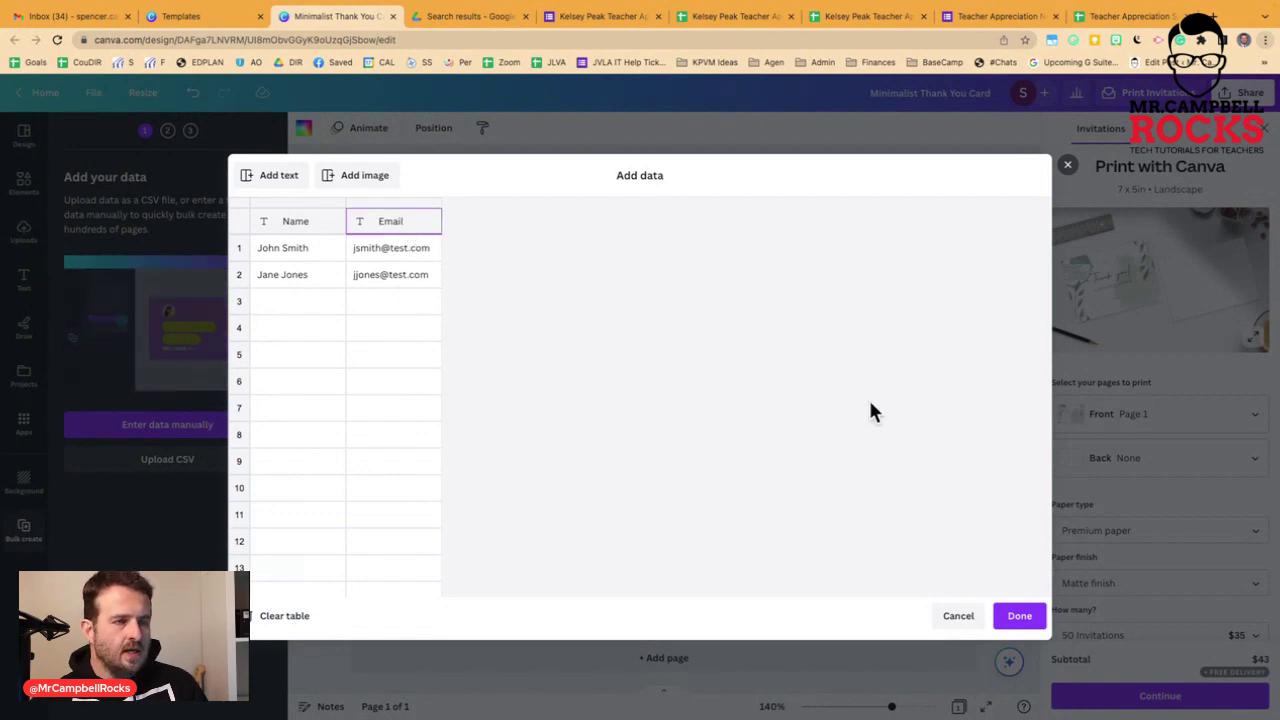
# Step: Close the manual data table, choose Upload CSV, and browse Documents and Downloads for the file
pyautogui.click(960, 620)
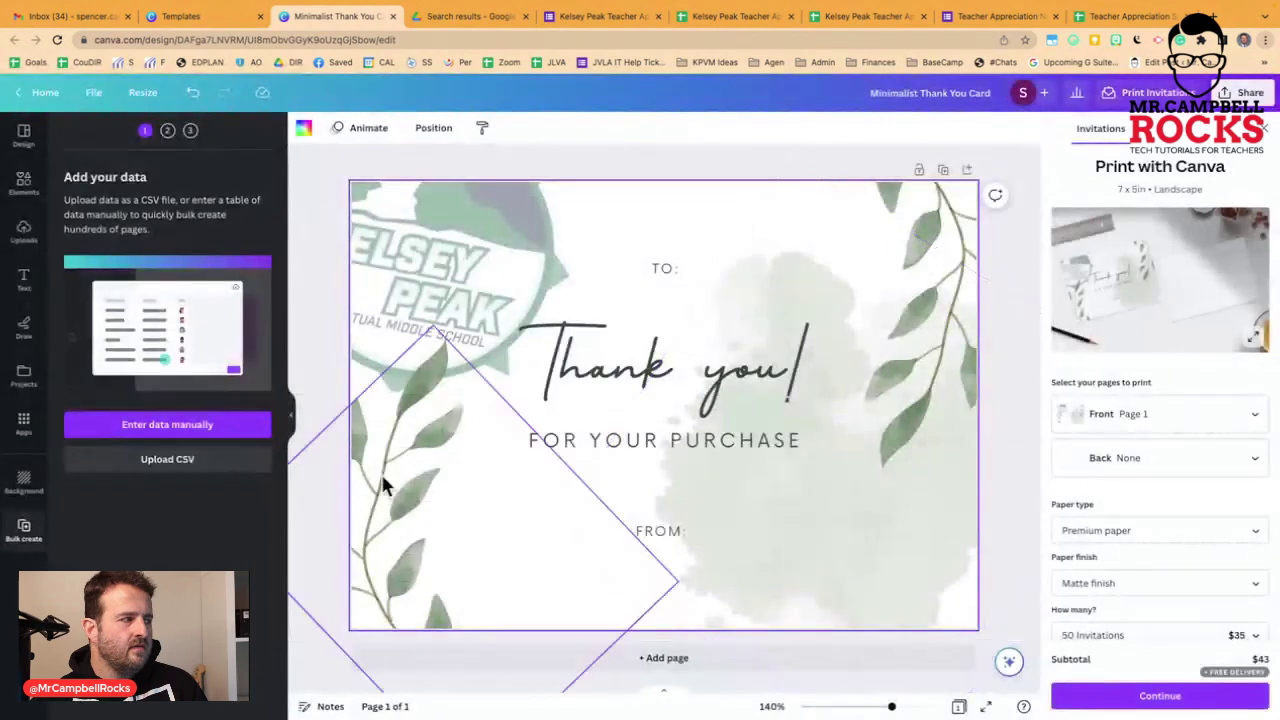
pyautogui.click(170, 461)
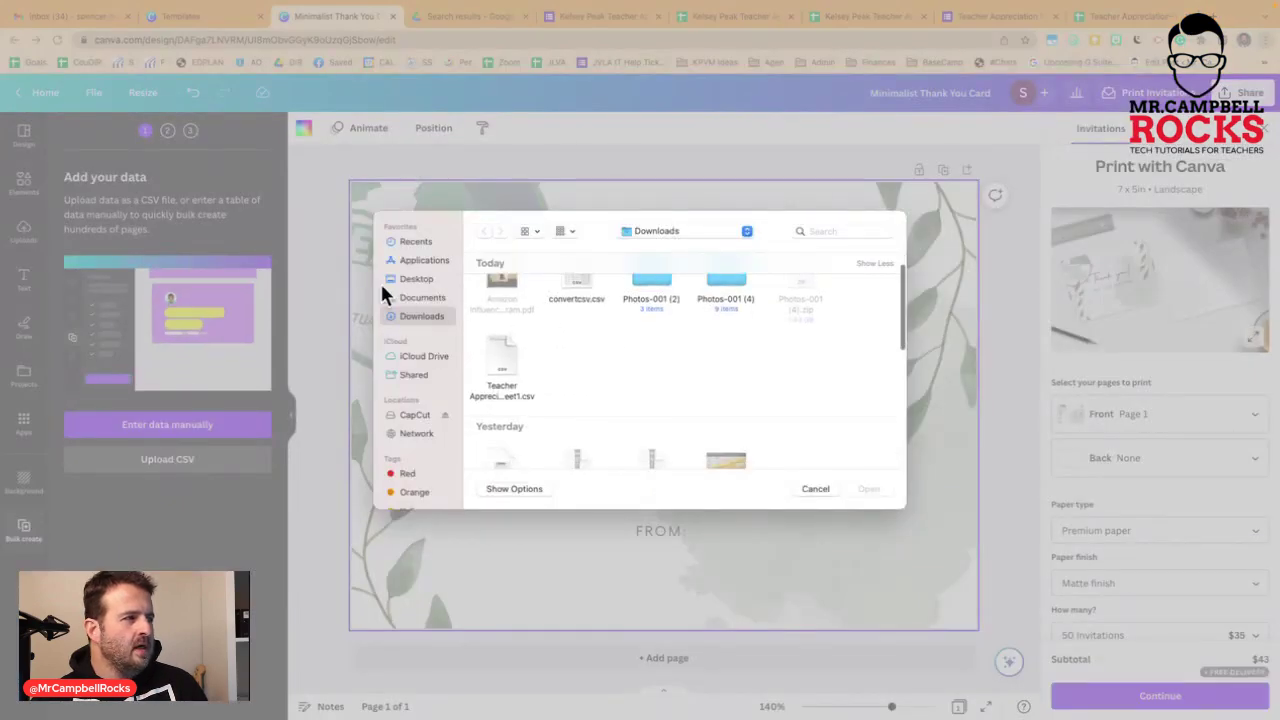
pyautogui.click(410, 296)
pyautogui.click(415, 315)
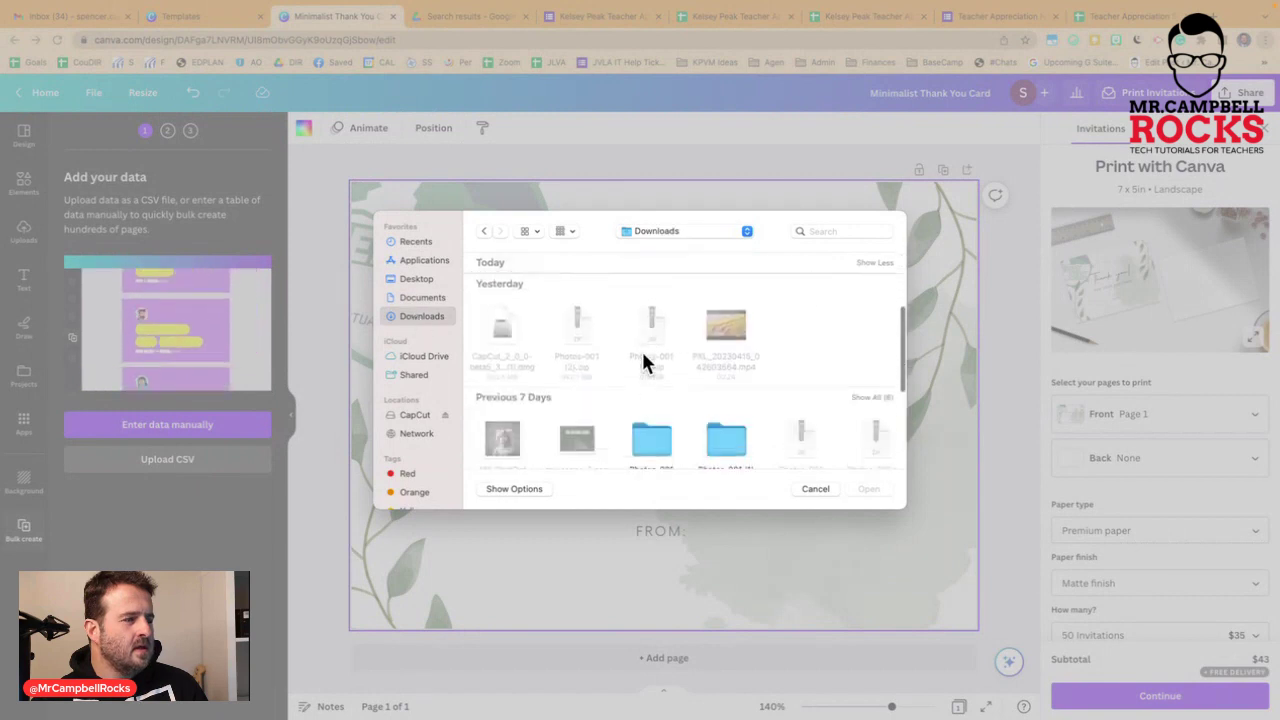
pyautogui.click(425, 297)
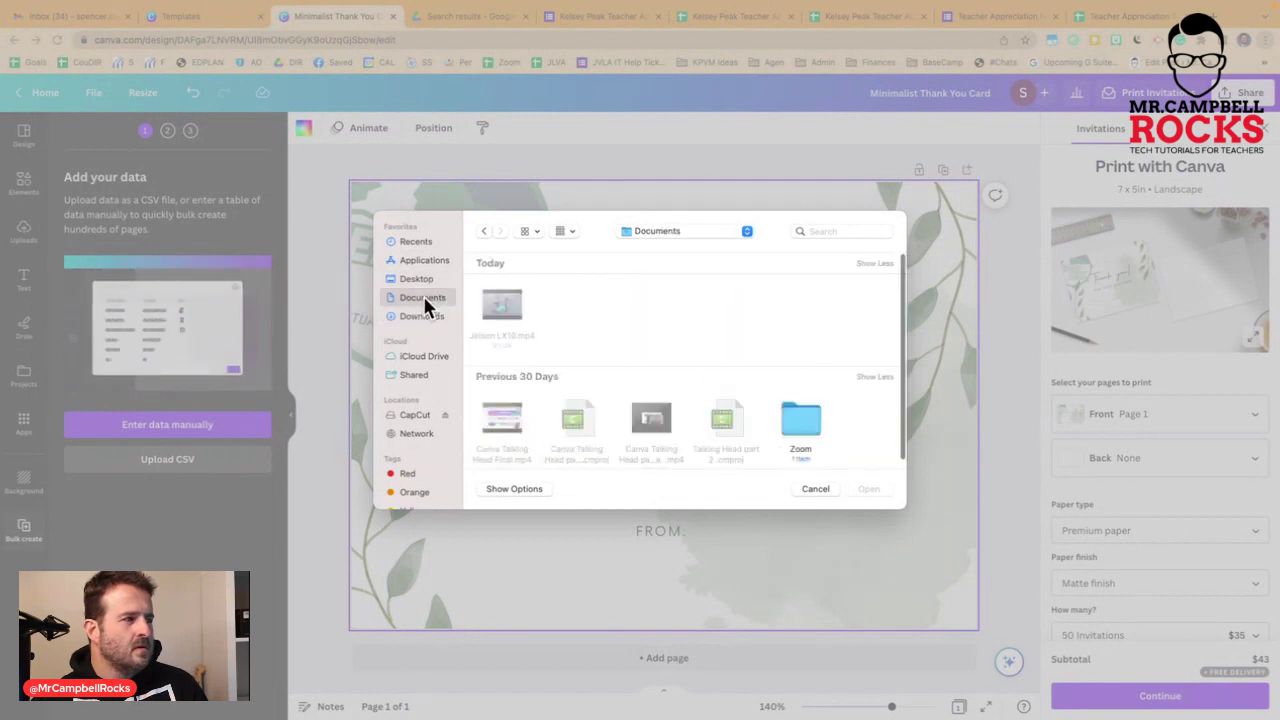
pyautogui.click(422, 316)
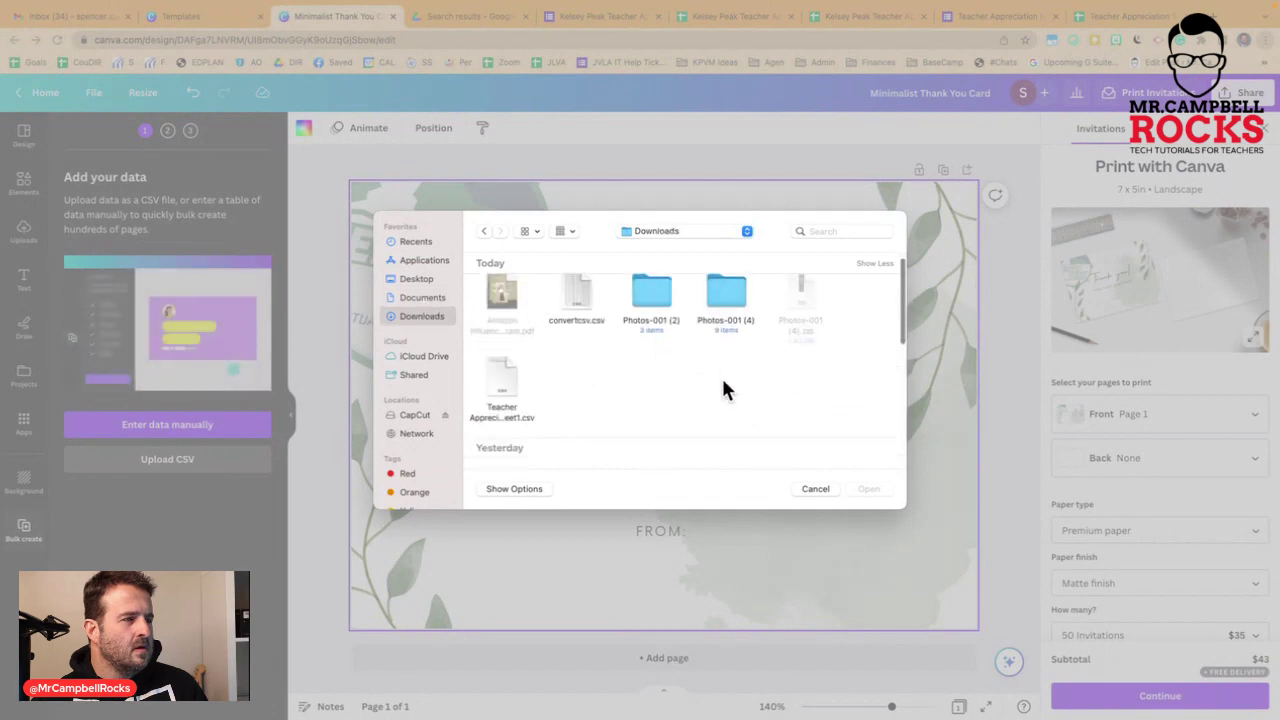
pyautogui.scroll(-10, 721, 375)
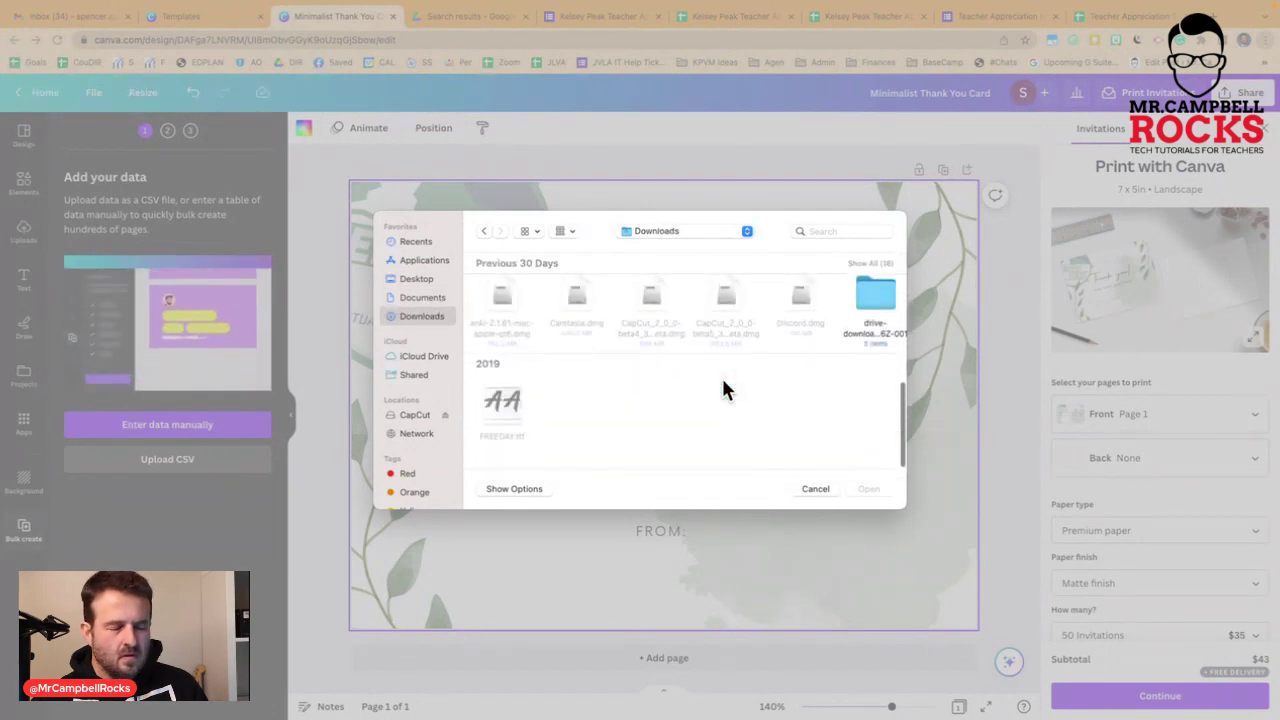
pyautogui.scroll(10, 721, 375)
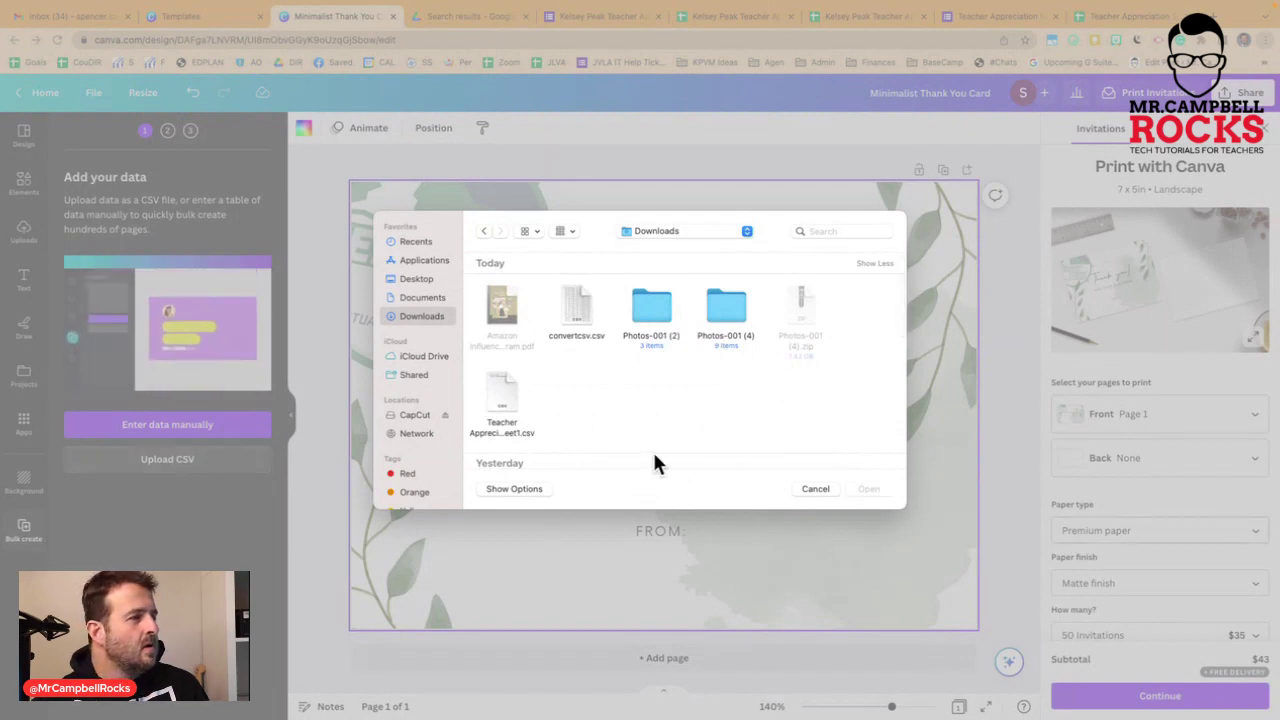
pyautogui.scroll(2, 618, 390)
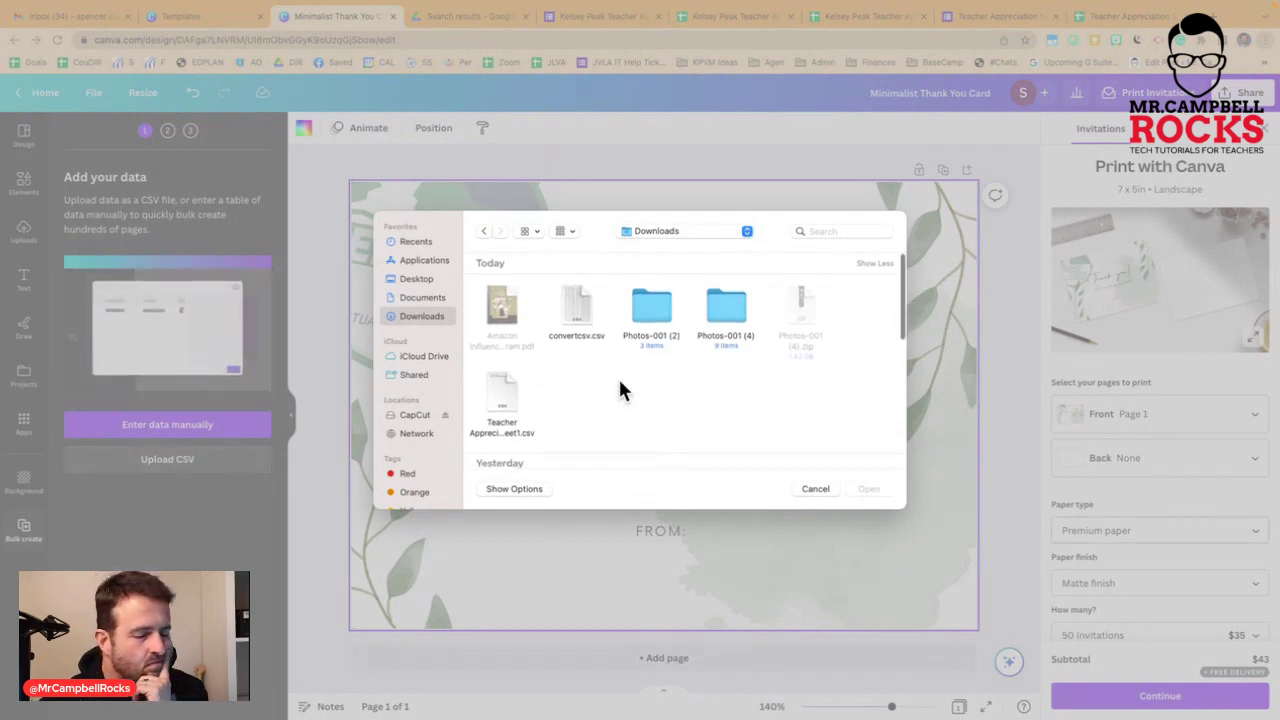
# Step: Search for 'teacher appre' and load the teacher appreciation CSV into Bulk create
pyautogui.click(828, 230)
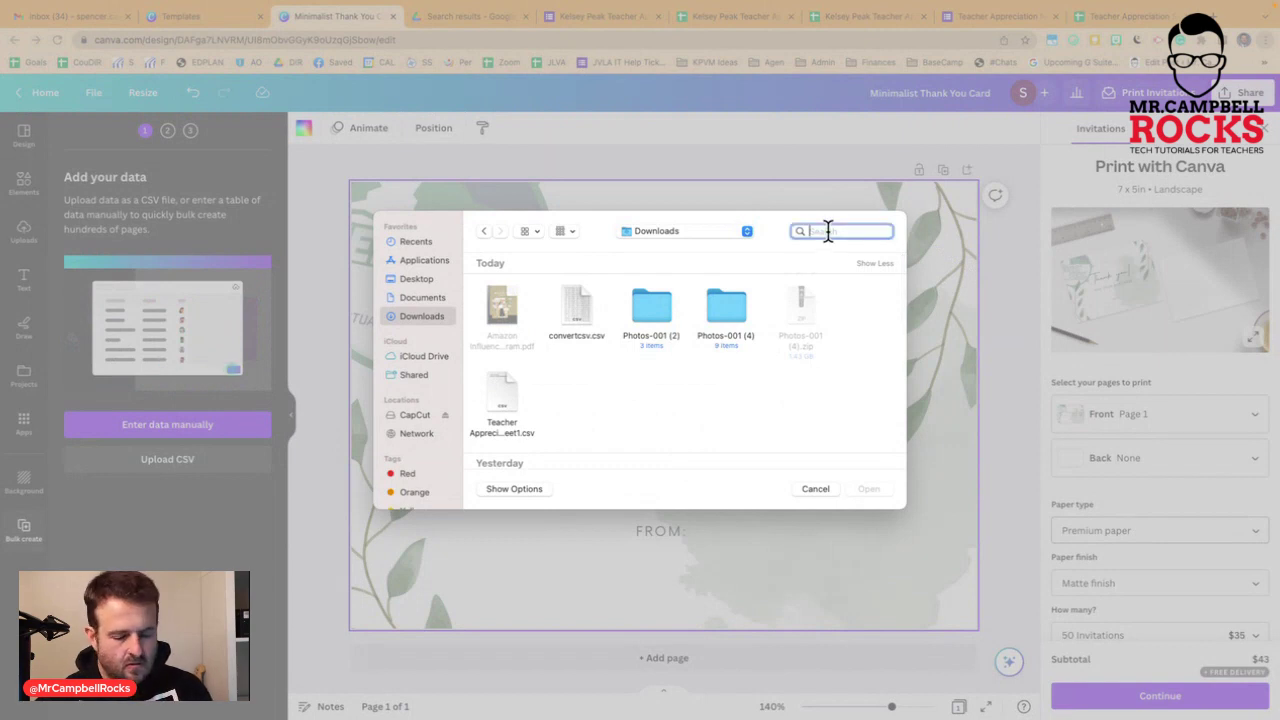
pyautogui.write('teacher appre')
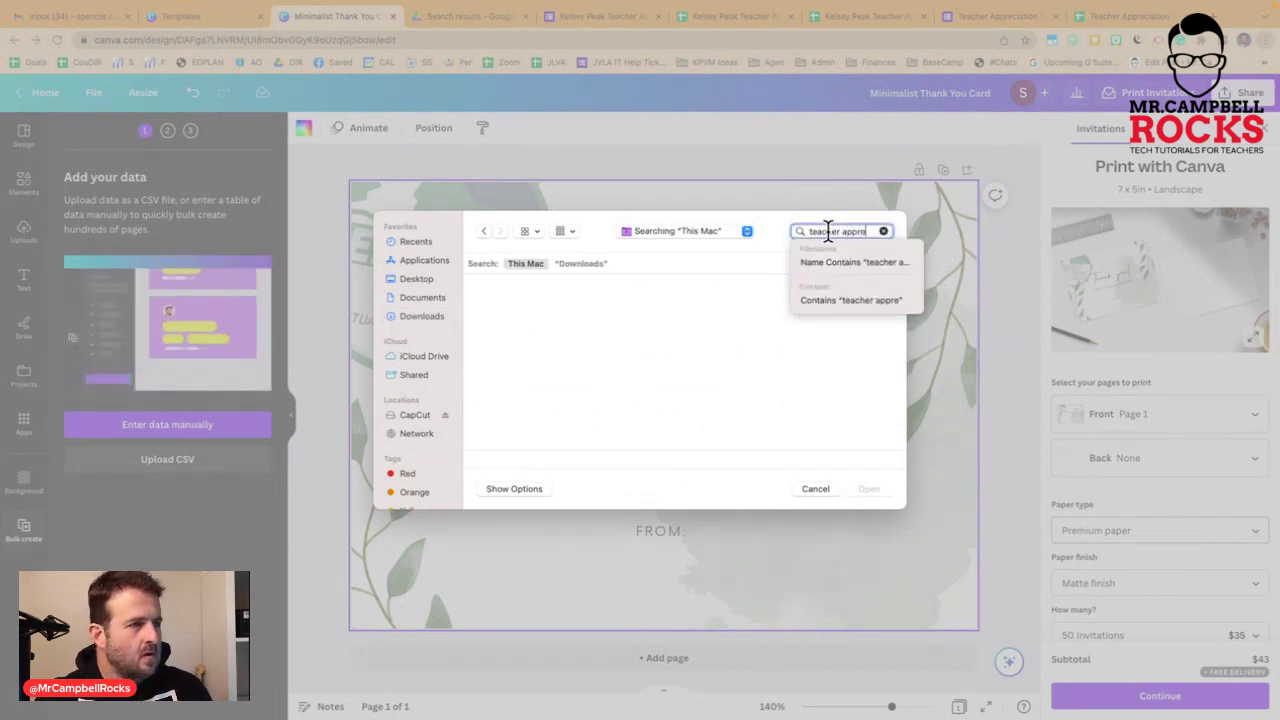
pyautogui.click(505, 330)
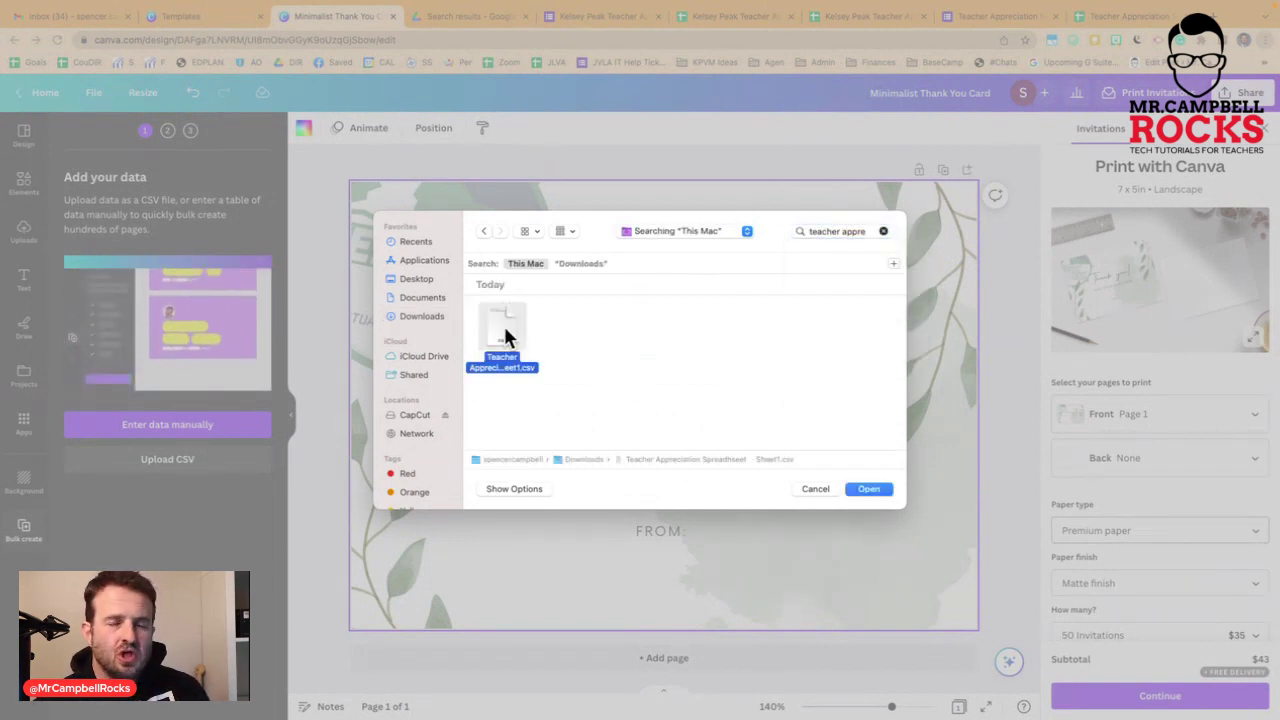
pyautogui.click(869, 489)
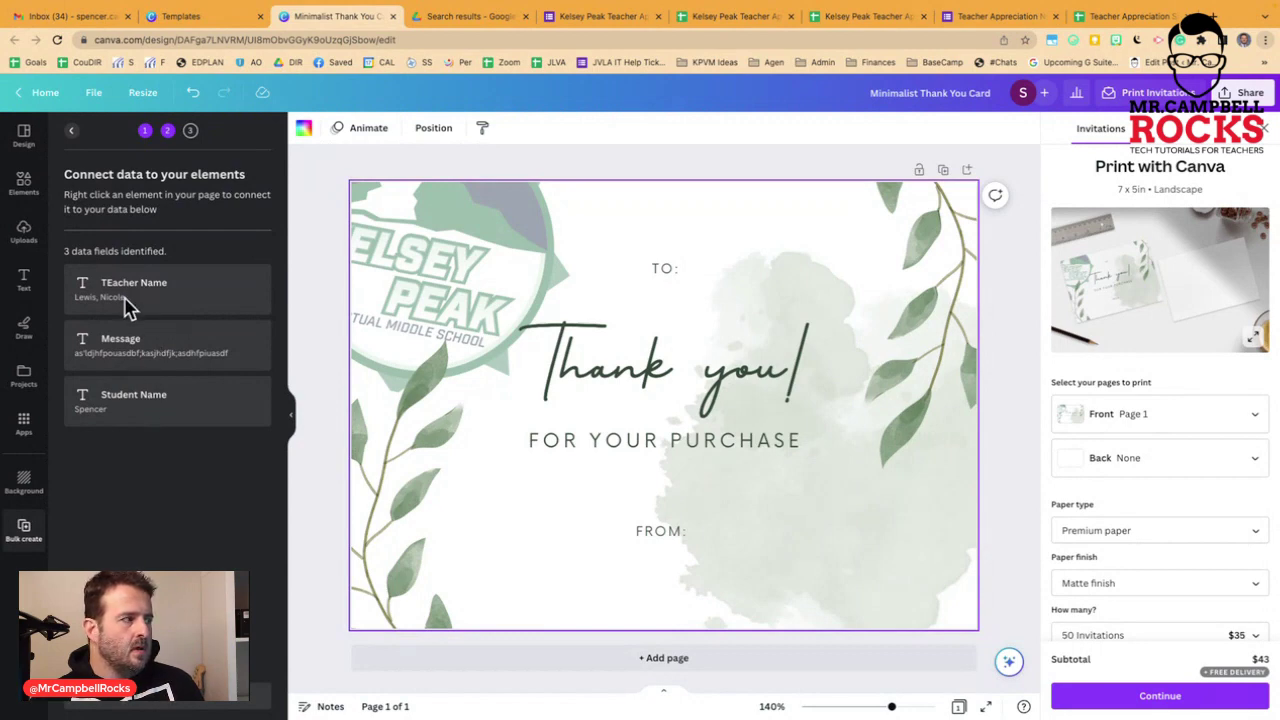
# Step: Duplicate the TO: text box and connect the copy to the TEacher Name data field
pyautogui.click(682, 265)
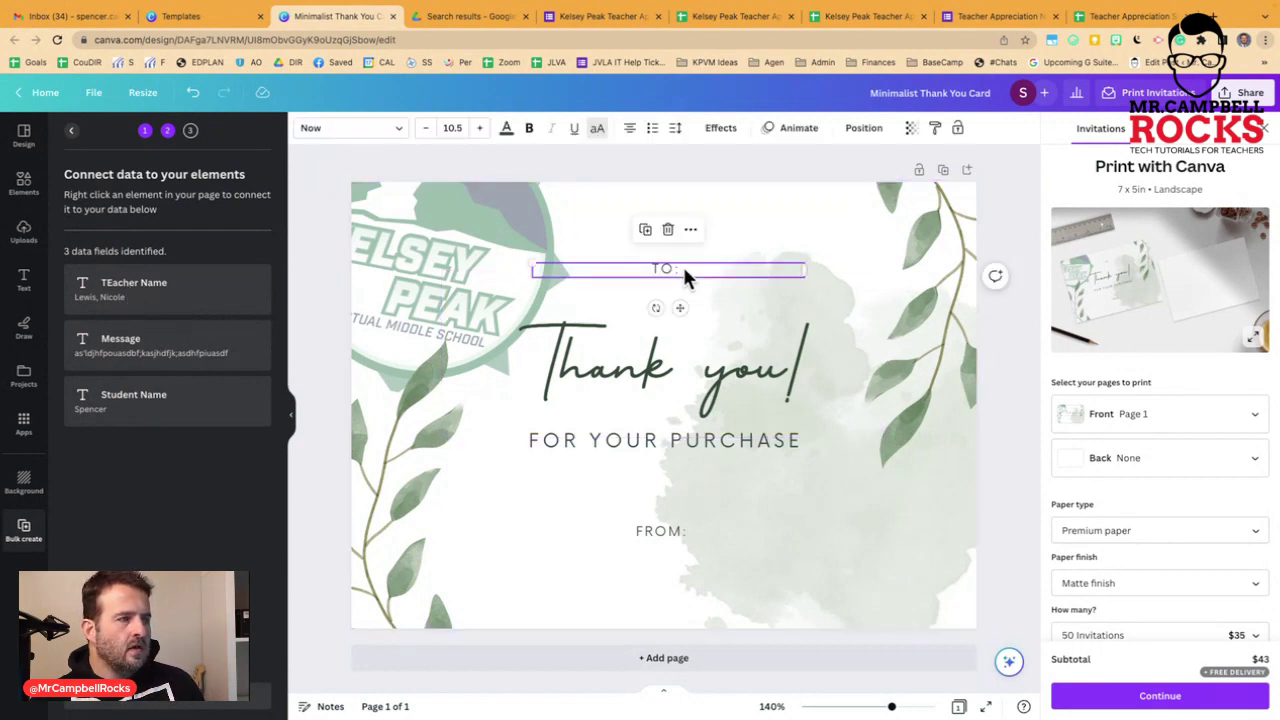
pyautogui.doubleClick(665, 264)
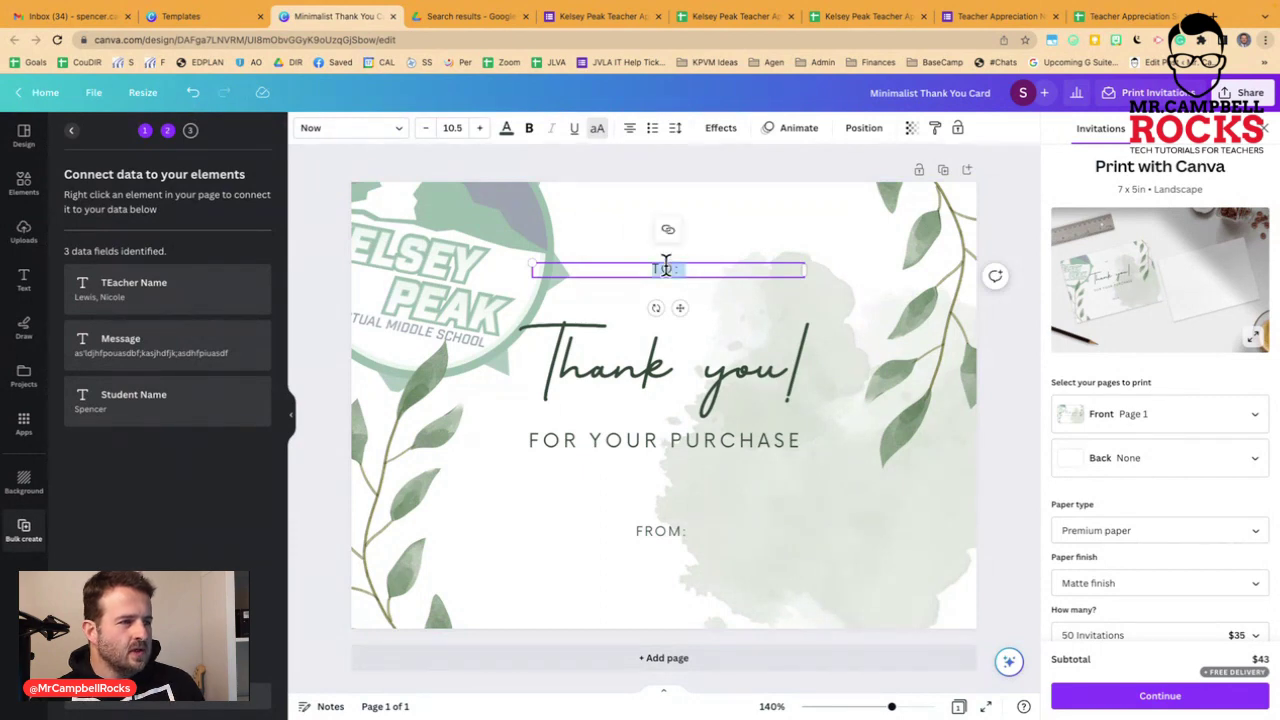
pyautogui.click(679, 279)
pyautogui.click(672, 262)
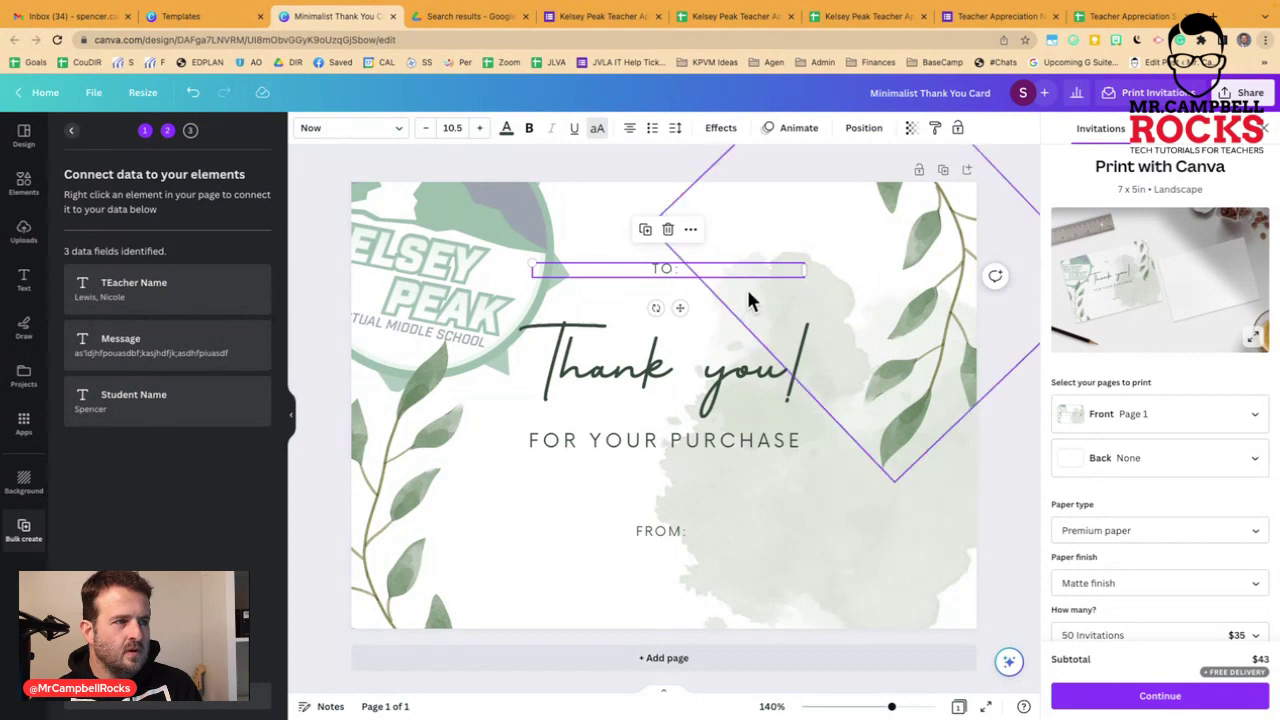
pyautogui.press('super+d')
pyautogui.moveTo(679, 281); pyautogui.dragTo(692, 270)
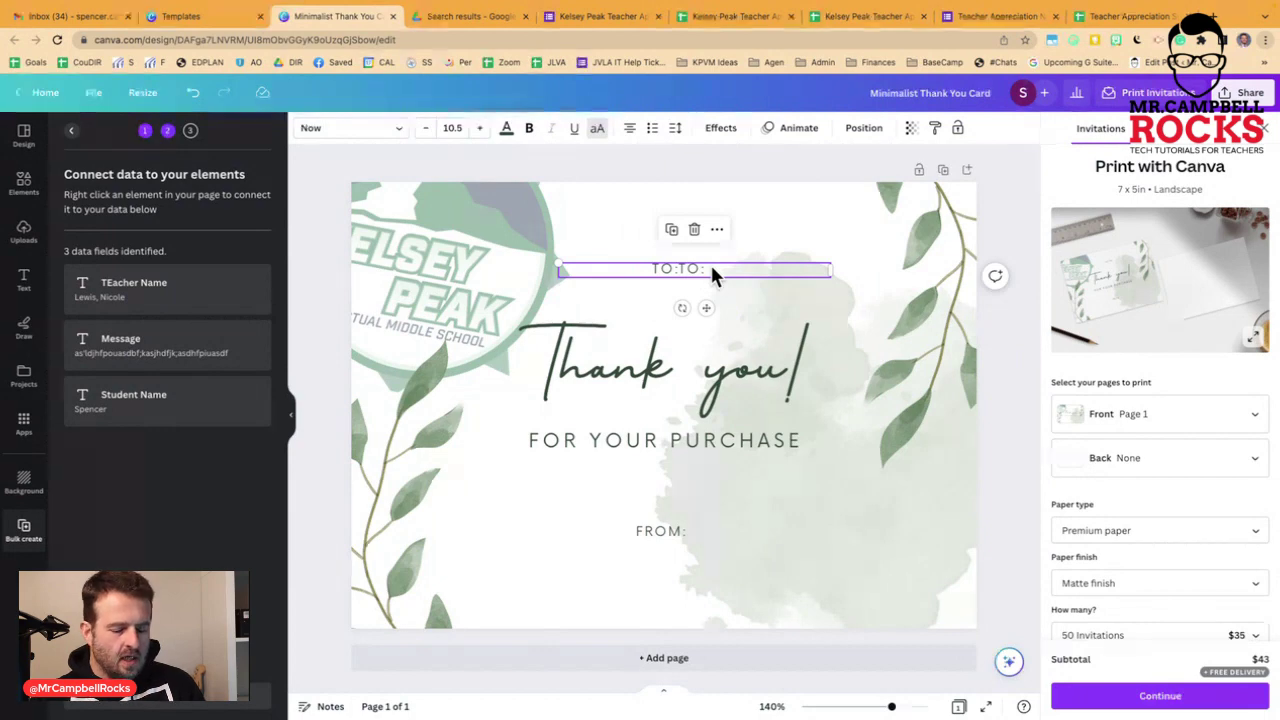
pyautogui.rightClick(712, 276)
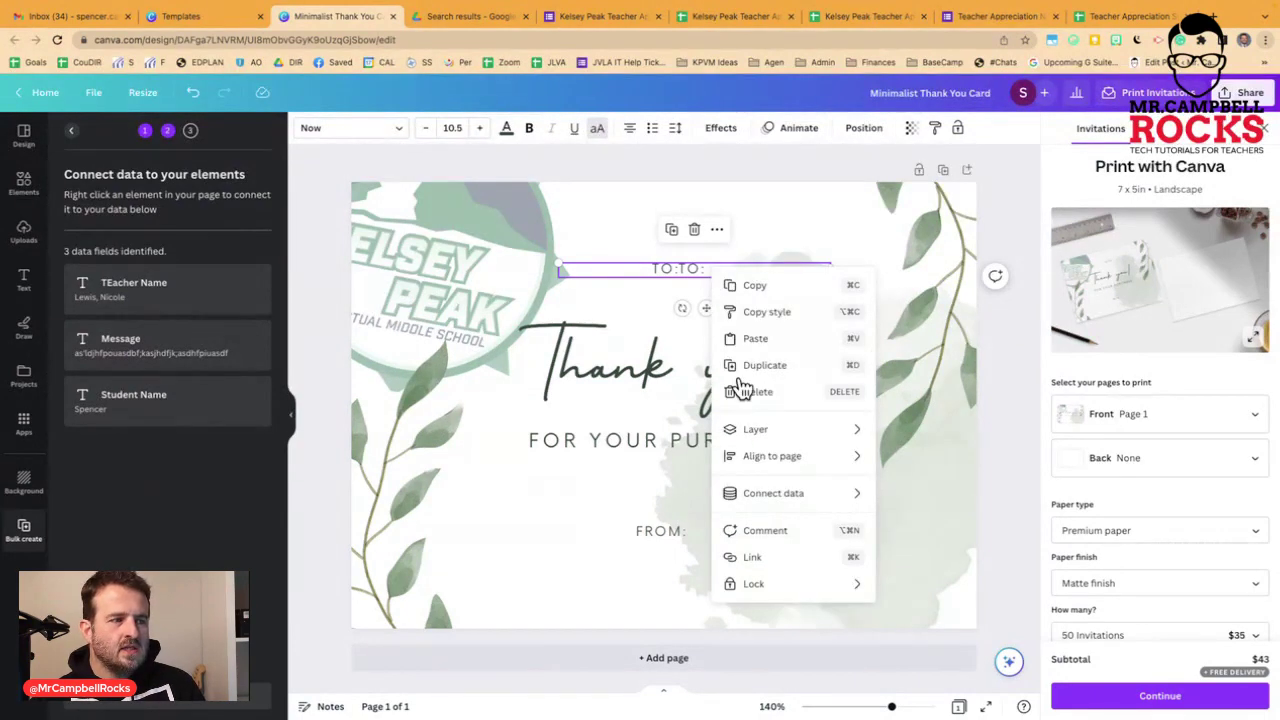
pyautogui.moveTo(790, 500)
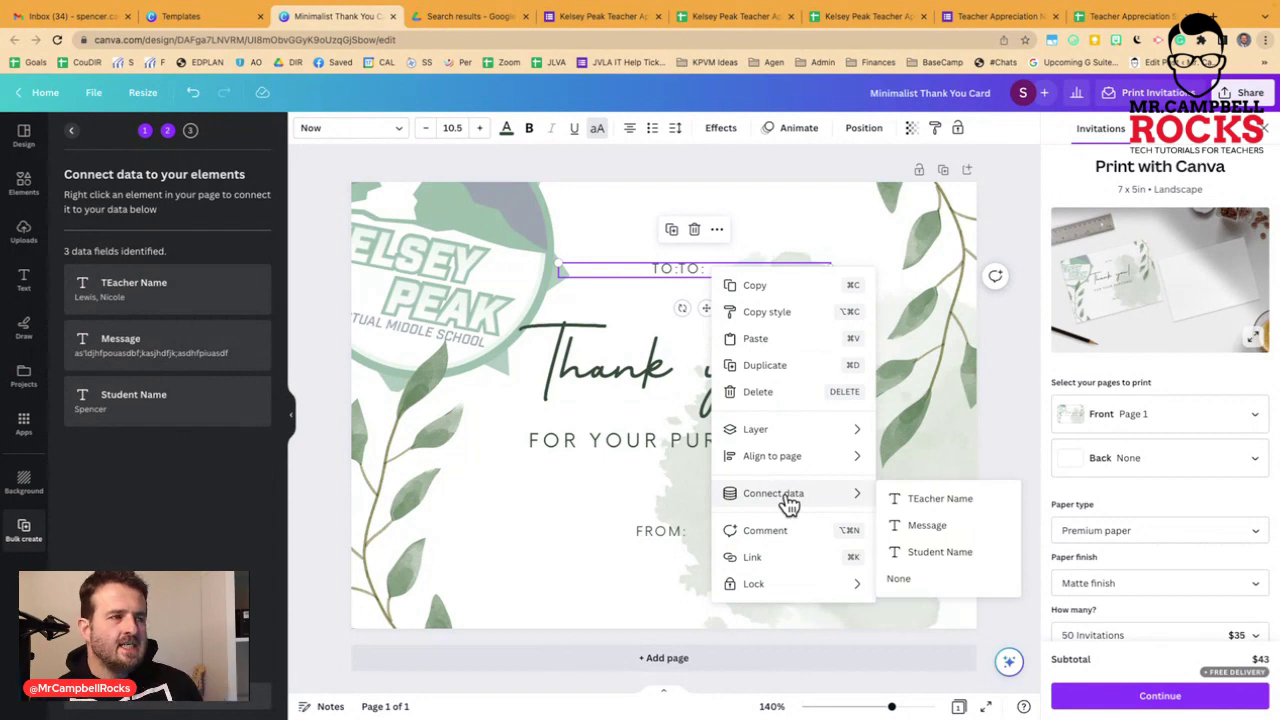
pyautogui.click(932, 499)
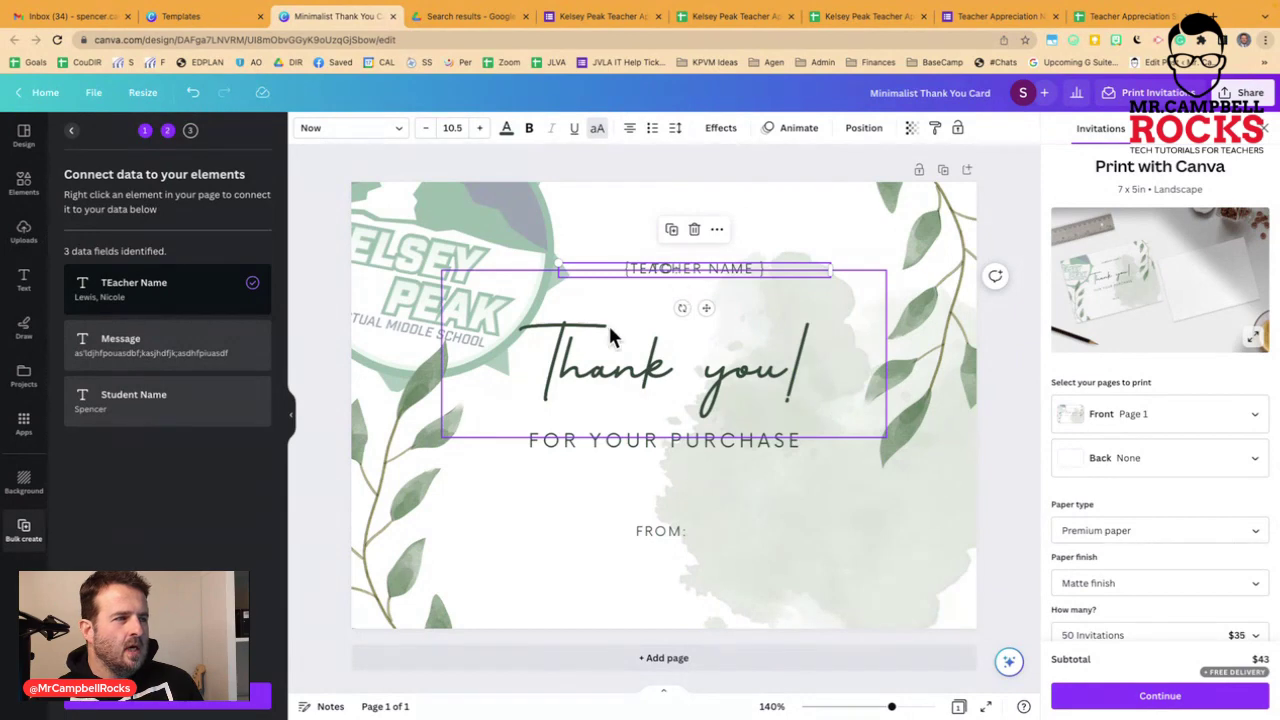
# Step: Resize and align the TO: label and {TEACHER NAME} placeholder side by side on the top line
pyautogui.moveTo(608, 272); pyautogui.dragTo(636, 314)
pyautogui.click(662, 266)
pyautogui.moveTo(662, 266); pyautogui.dragTo(620, 271)
pyautogui.moveTo(759, 268); pyautogui.dragTo(614, 266)
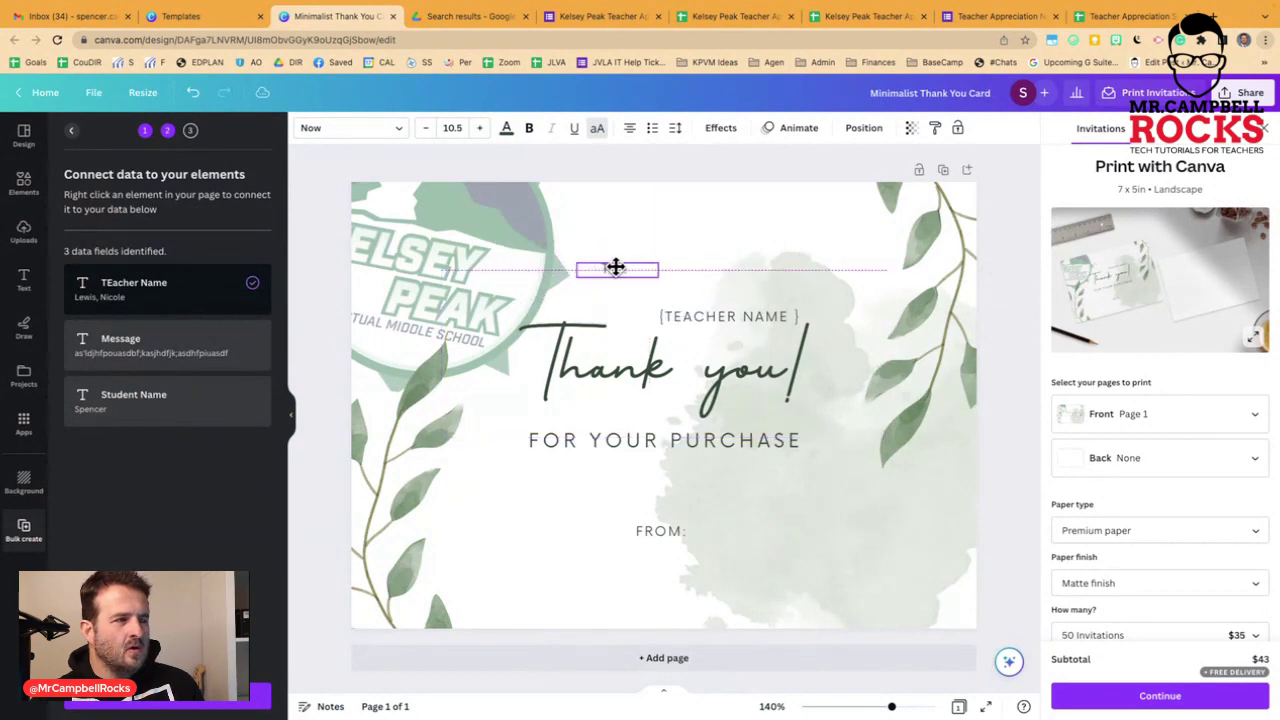
pyautogui.click(700, 297)
pyautogui.moveTo(713, 312); pyautogui.dragTo(690, 270)
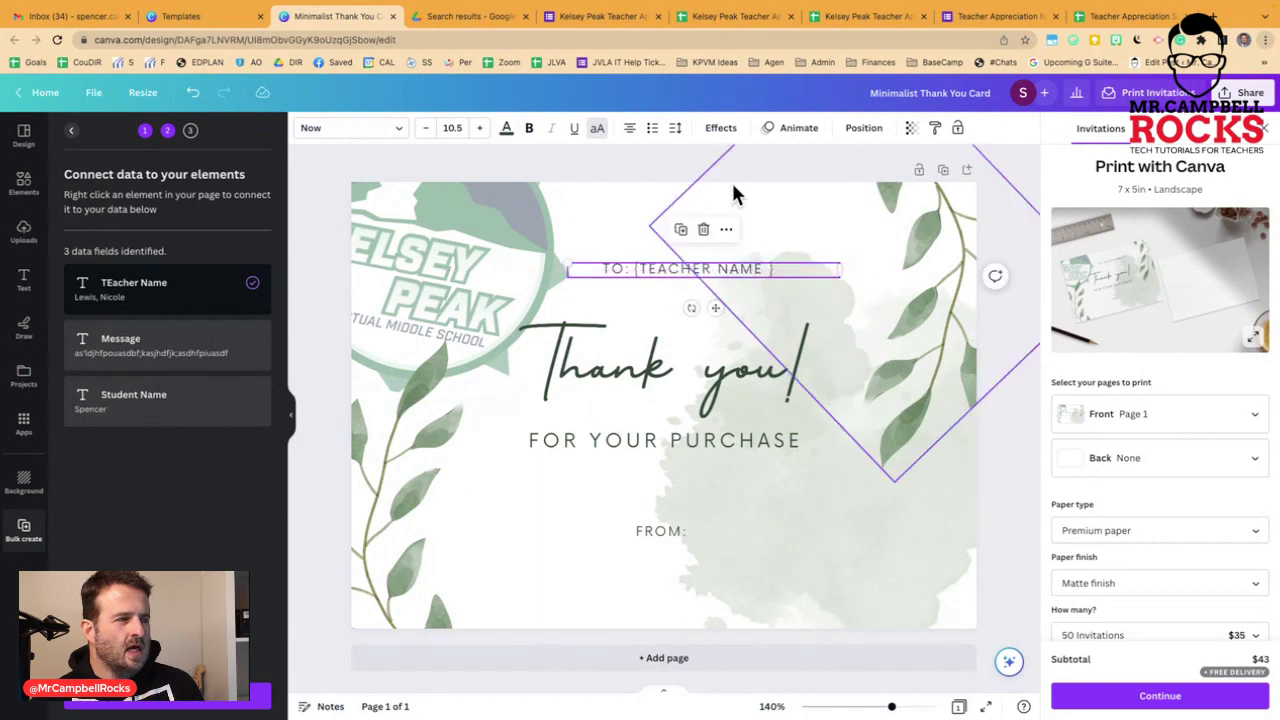
pyautogui.click(680, 365)
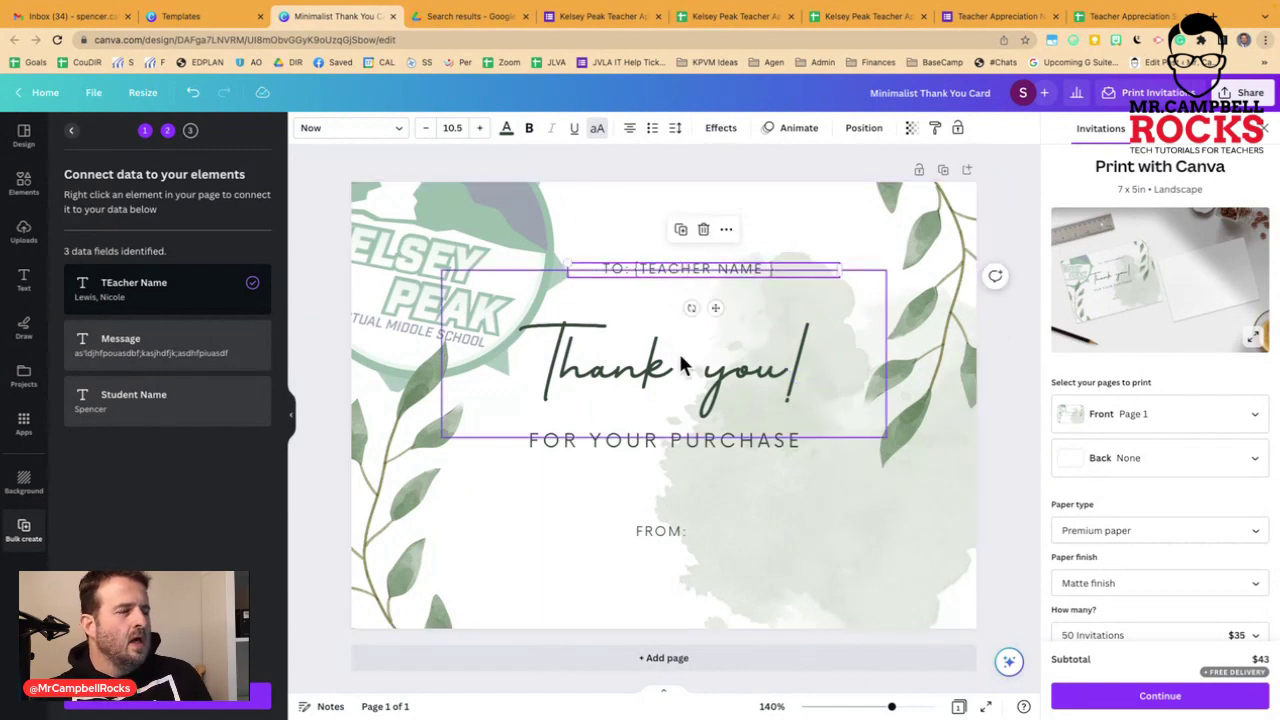
pyautogui.click(687, 450)
# Step: Connect the FOR YOUR PURCHASE line to the Message field, turning it into {MESSAGE}
pyautogui.rightClick(687, 450)
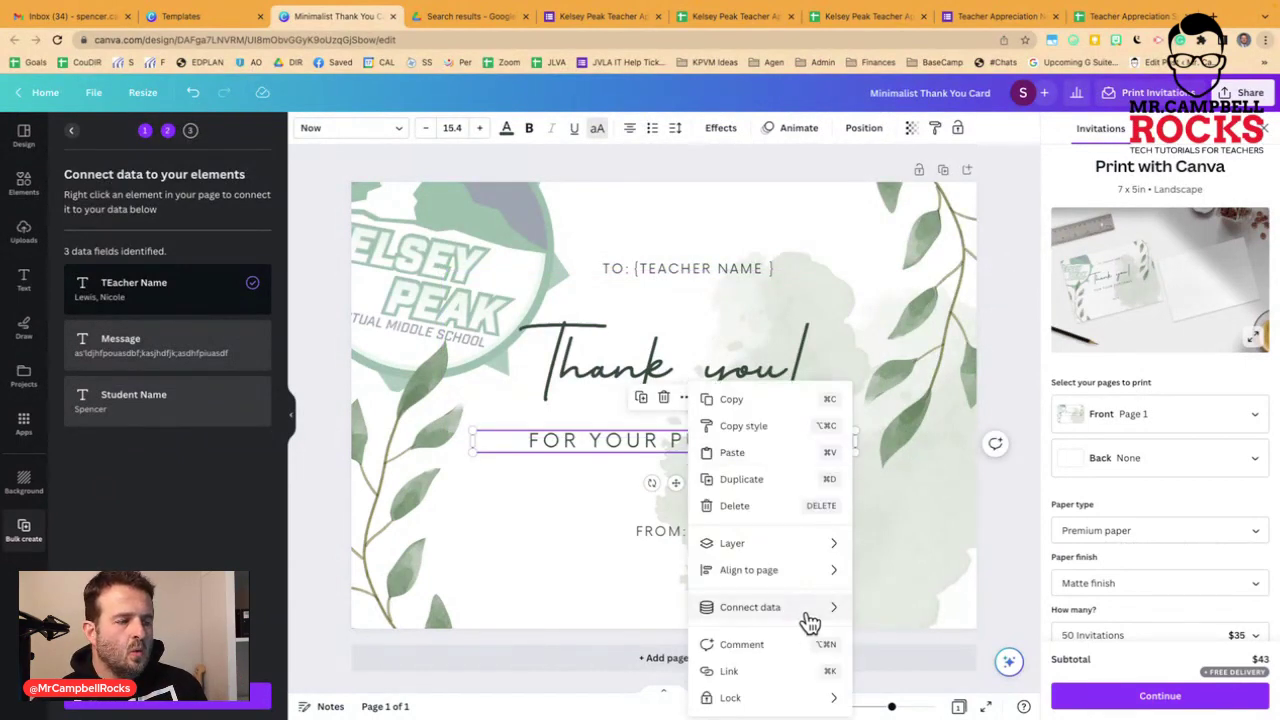
pyautogui.moveTo(813, 621)
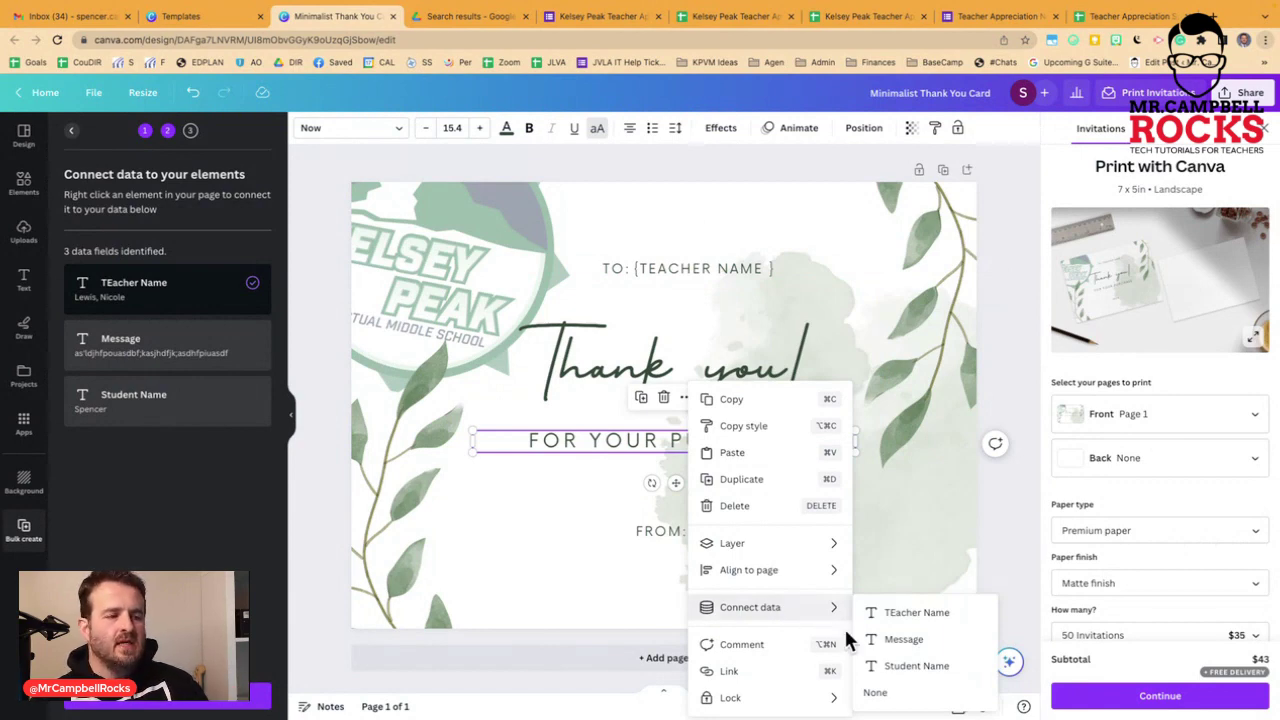
pyautogui.click(902, 639)
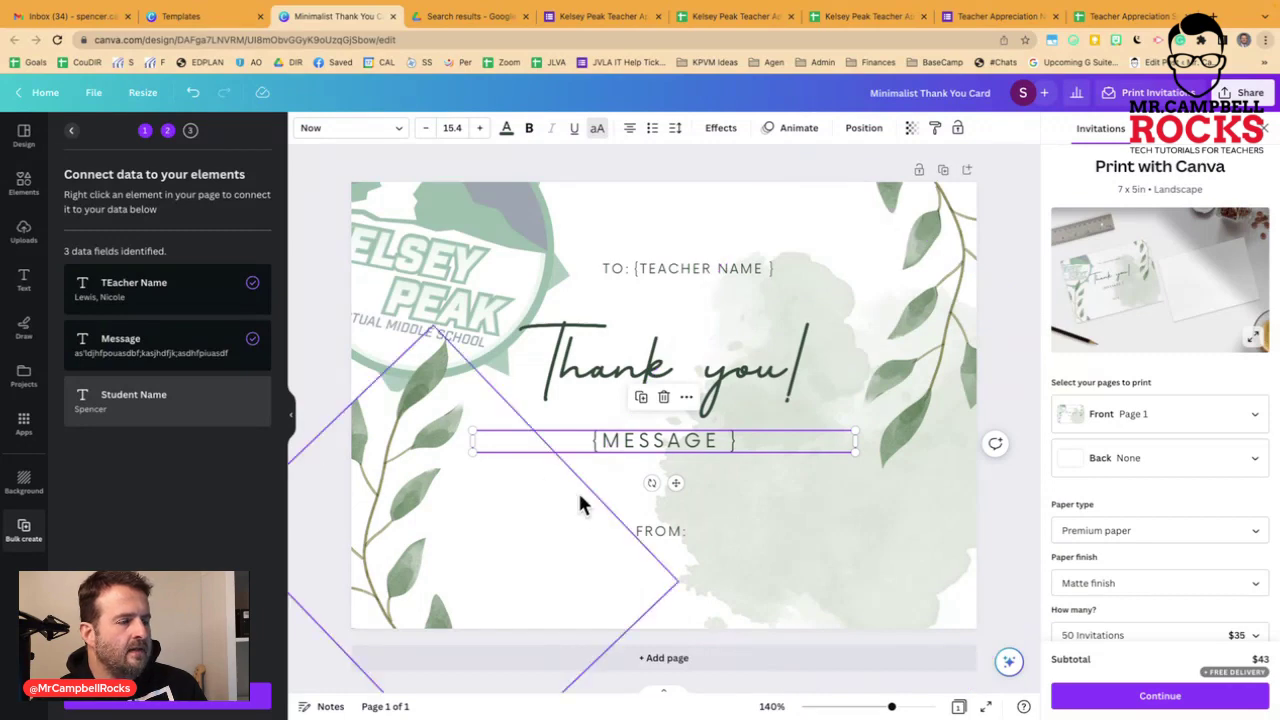
pyautogui.click(670, 535)
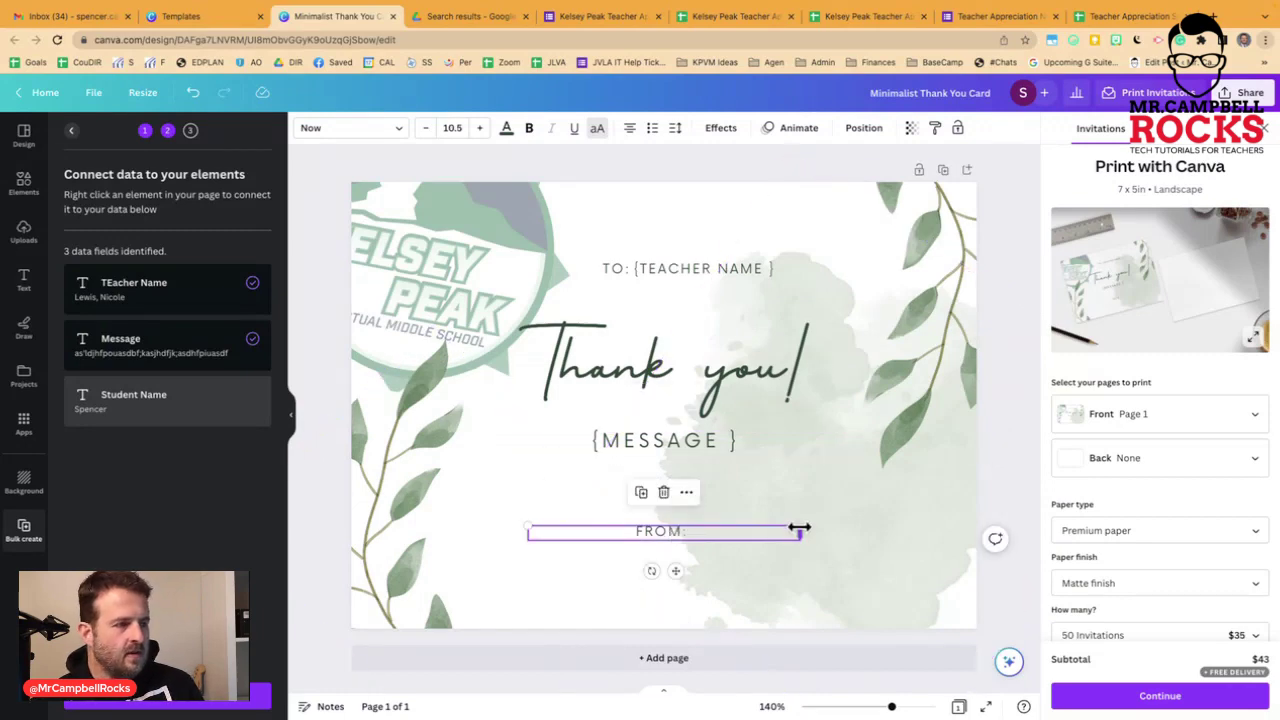
# Step: Narrow the FROM: text box and place a duplicate of it right beside it
pyautogui.moveTo(800, 531); pyautogui.dragTo(606, 531)
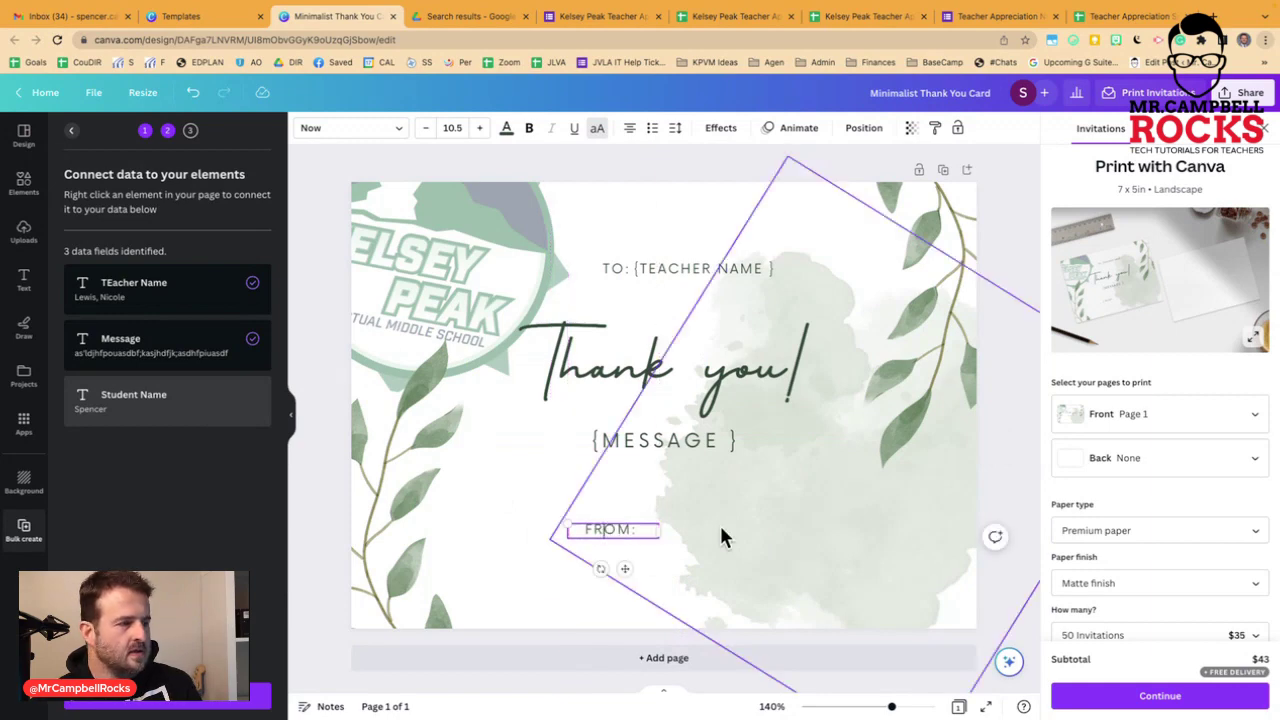
pyautogui.click(672, 500)
pyautogui.click(629, 527)
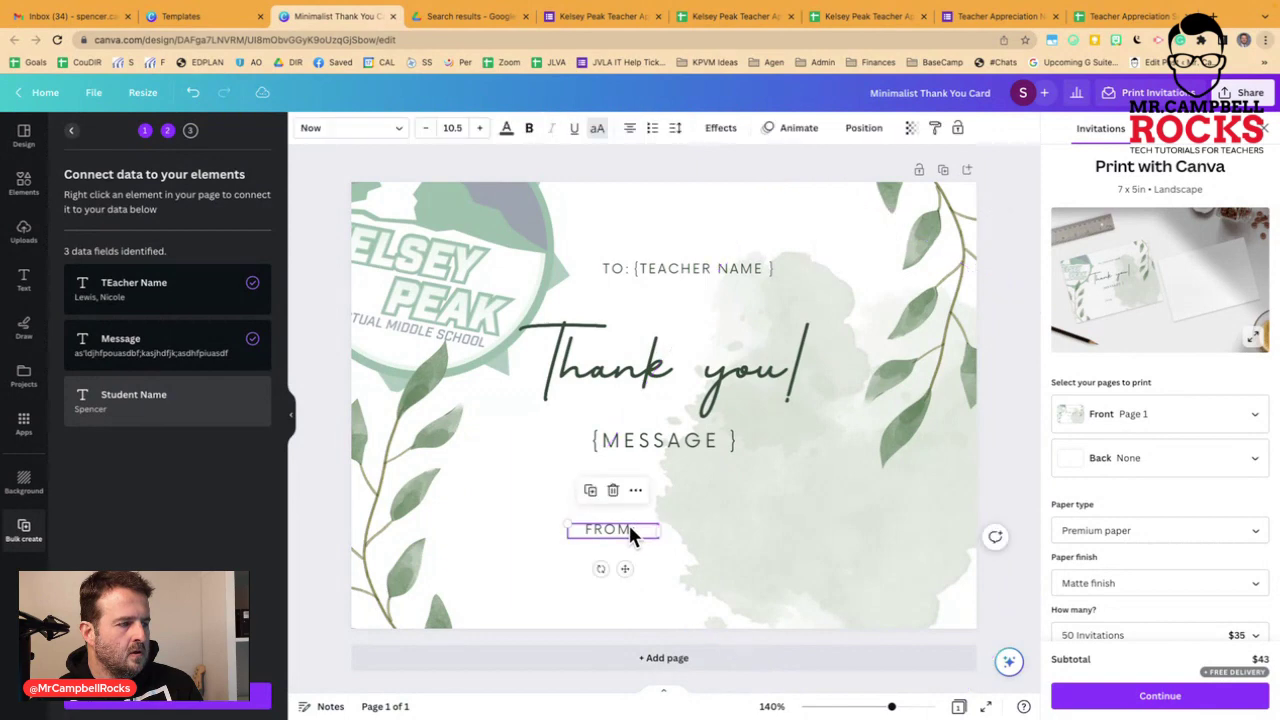
pyautogui.hotkey('ctrl', 'd')
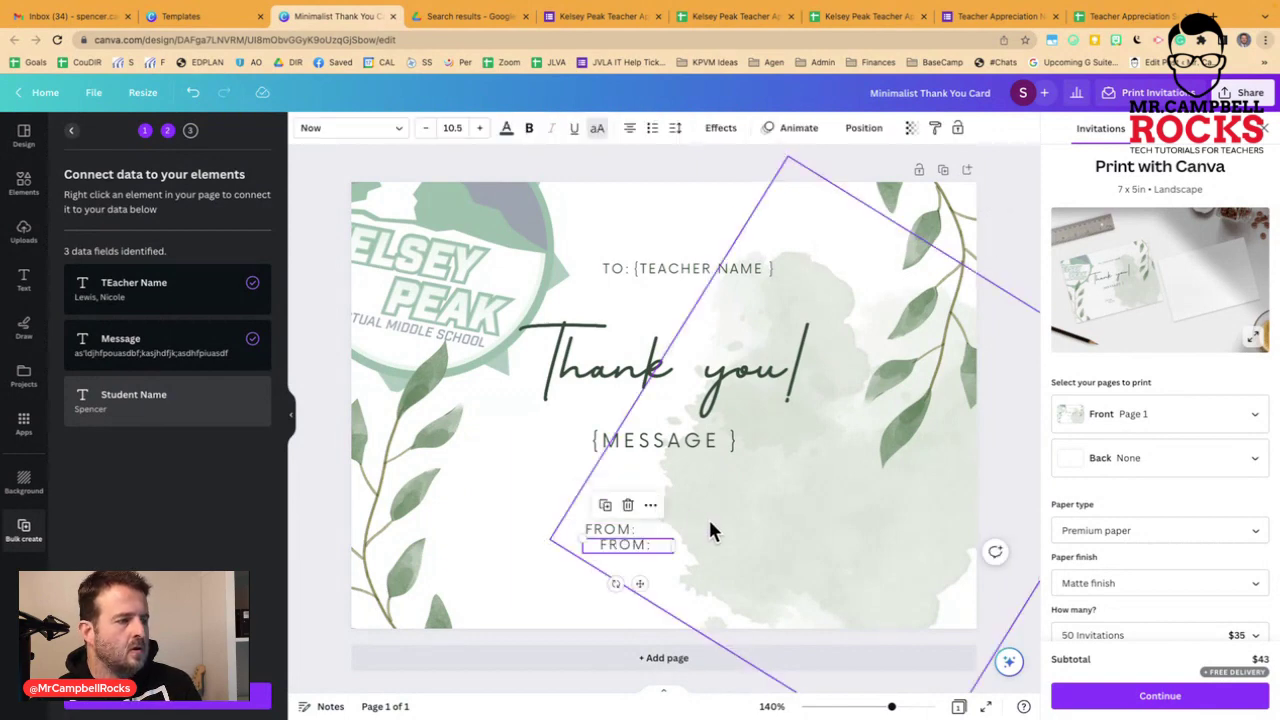
pyautogui.moveTo(633, 546); pyautogui.dragTo(686, 531)
pyautogui.click(724, 507)
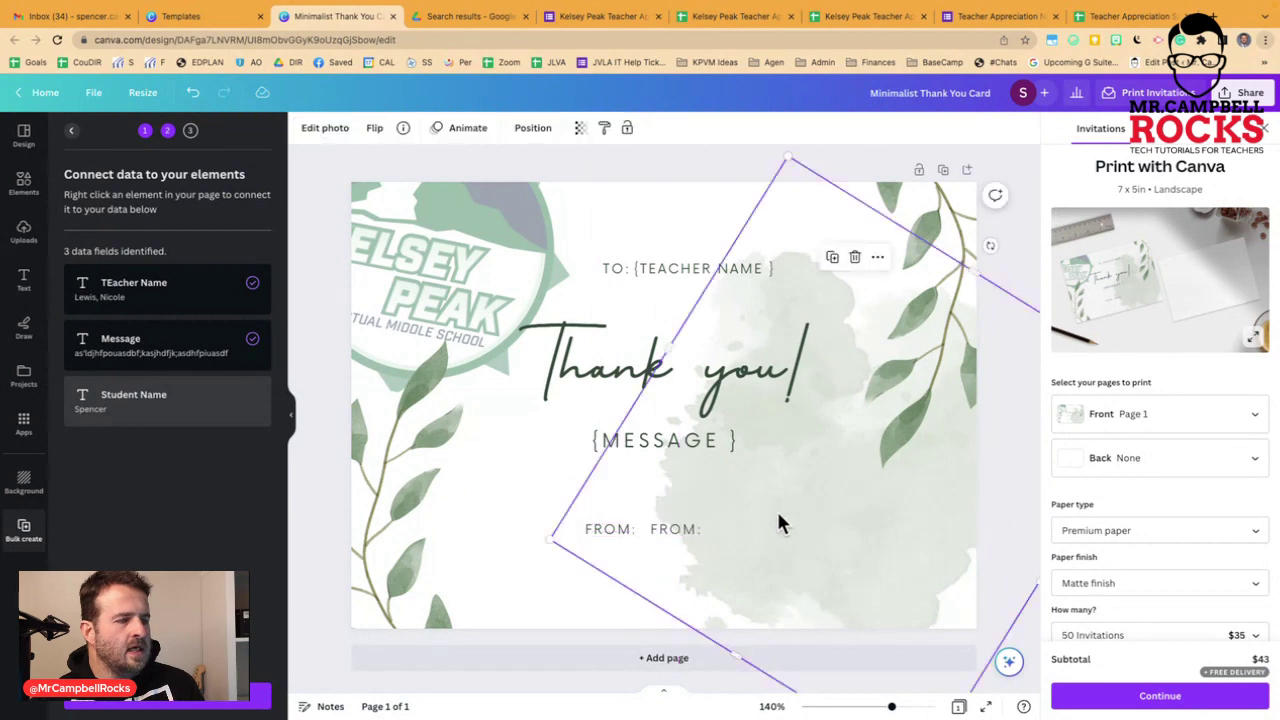
# Step: Connect the copied box to the Student Name field and widen it onto one line
pyautogui.click(687, 535)
pyautogui.rightClick(687, 536)
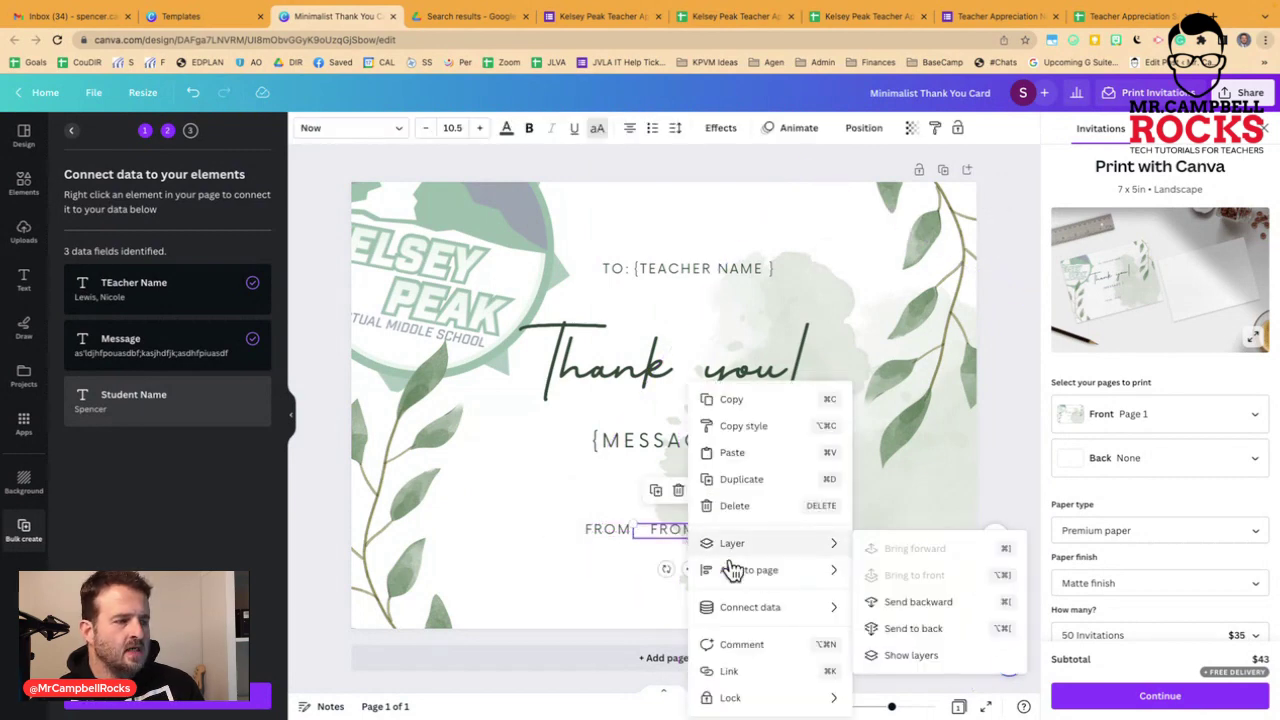
pyautogui.moveTo(780, 614)
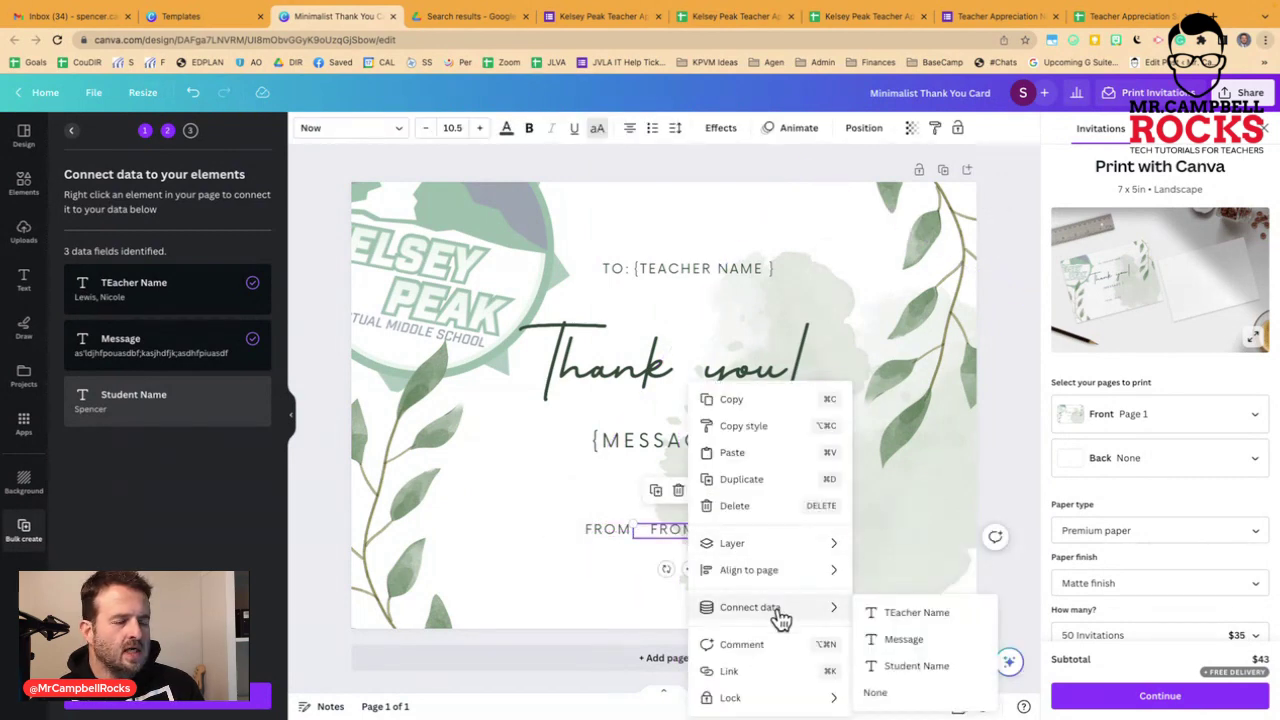
pyautogui.click(916, 664)
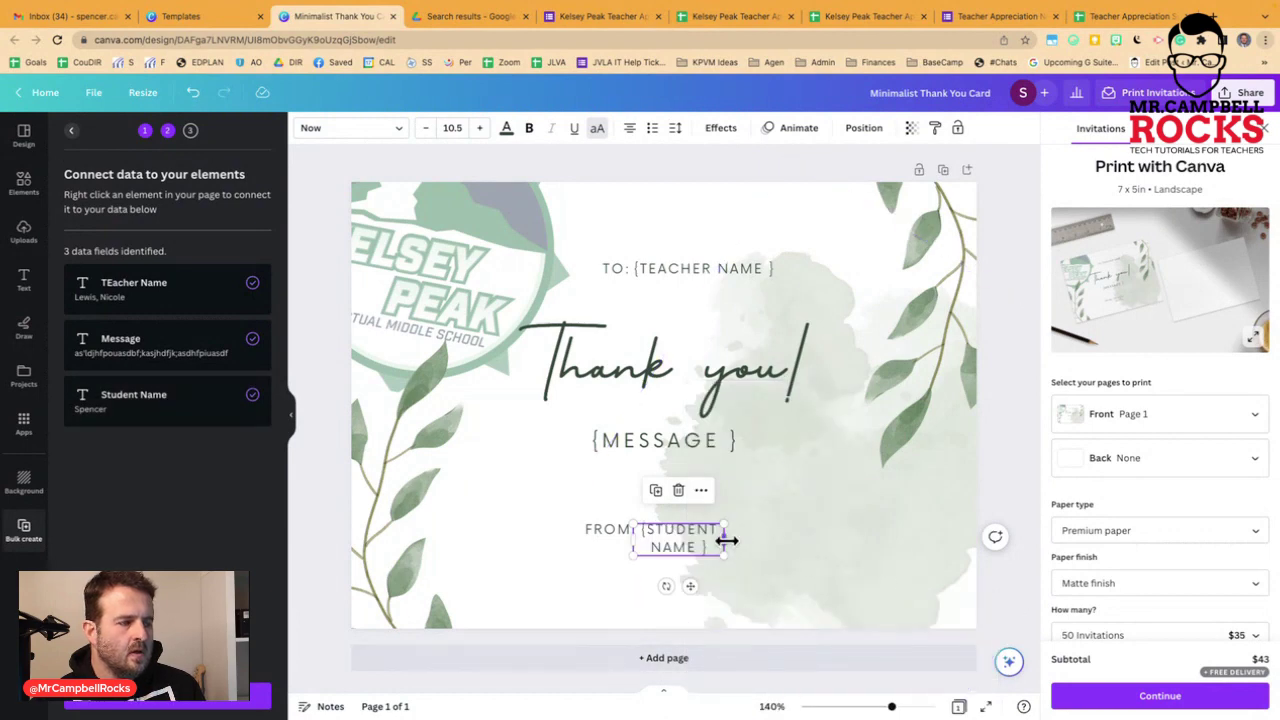
pyautogui.moveTo(723, 537); pyautogui.dragTo(813, 529)
pyautogui.click(858, 476)
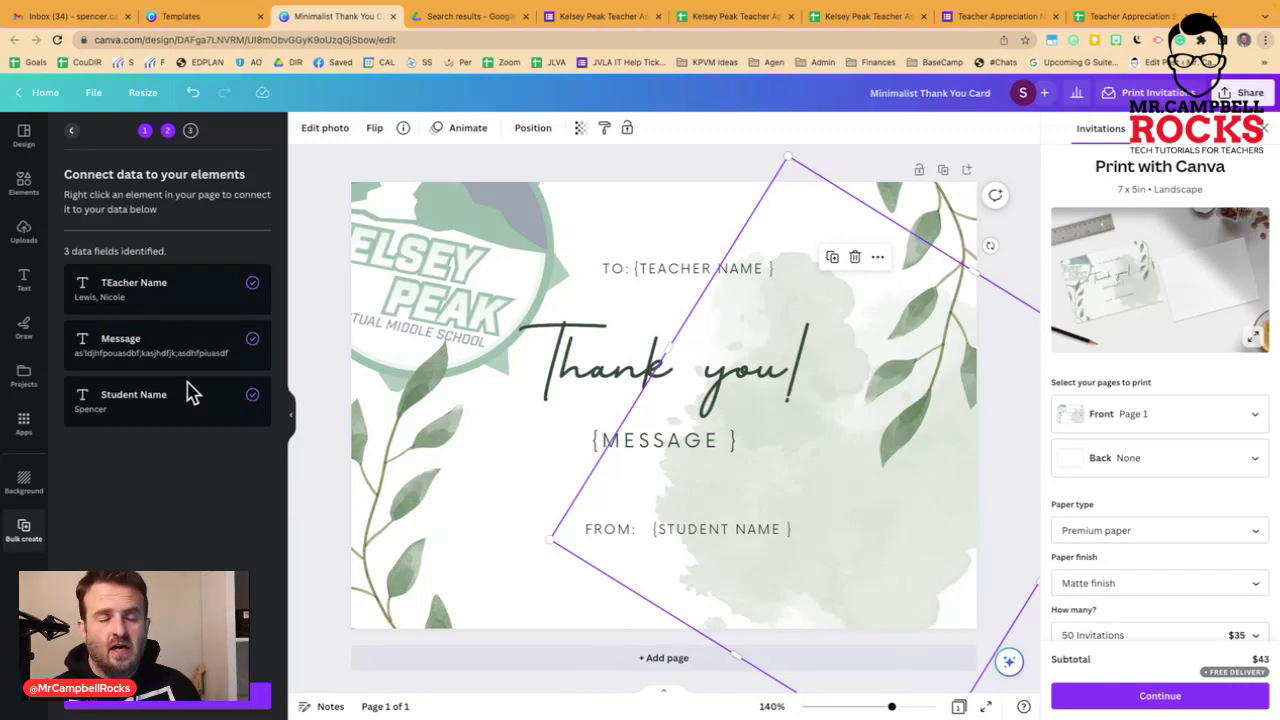
# Step: Continue in Bulk create and generate 1 filled card design from the data
pyautogui.click(190, 706)
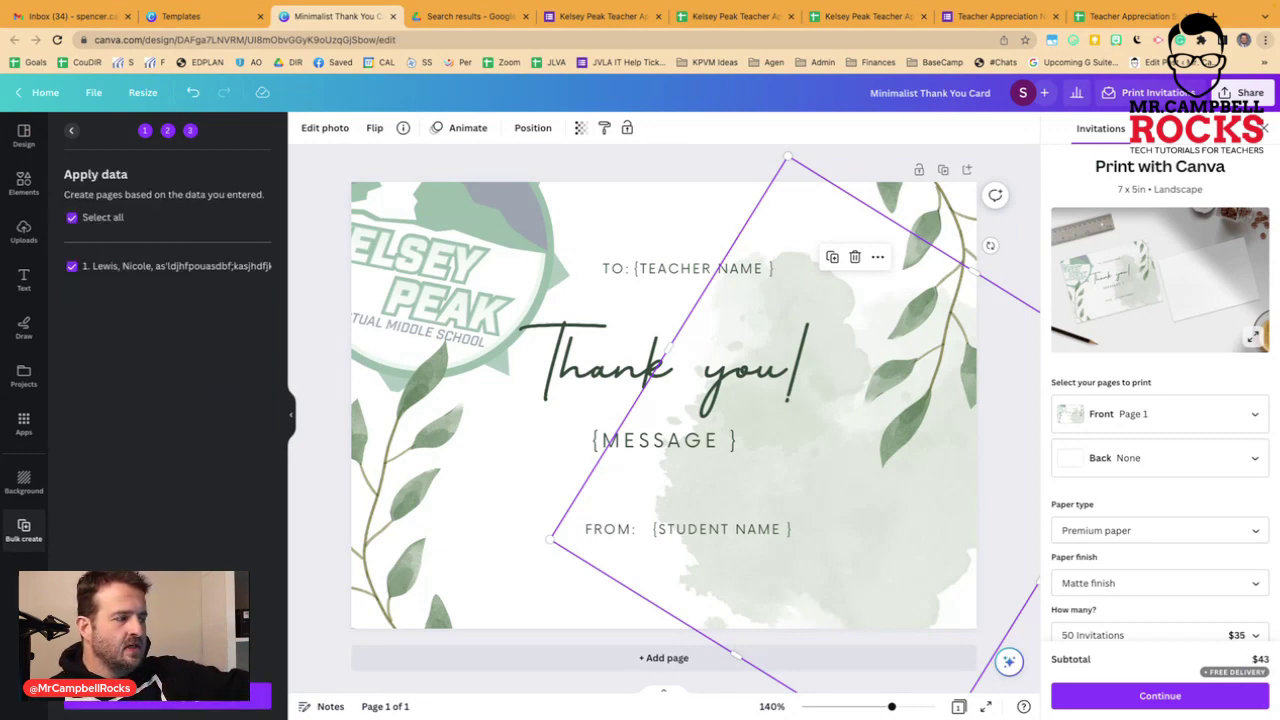
pyautogui.click(195, 706)
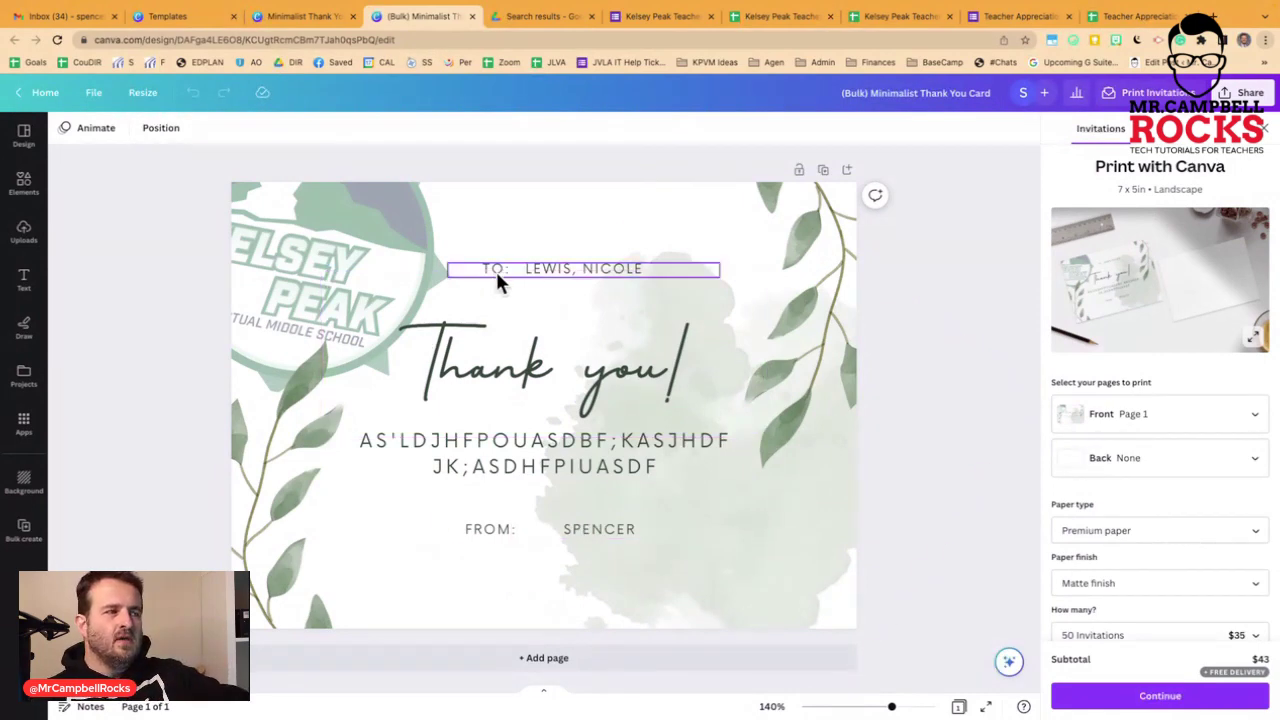
# Step: Check the FROM: label on the generated card, then close the Print with Canva panel
pyautogui.click(506, 530)
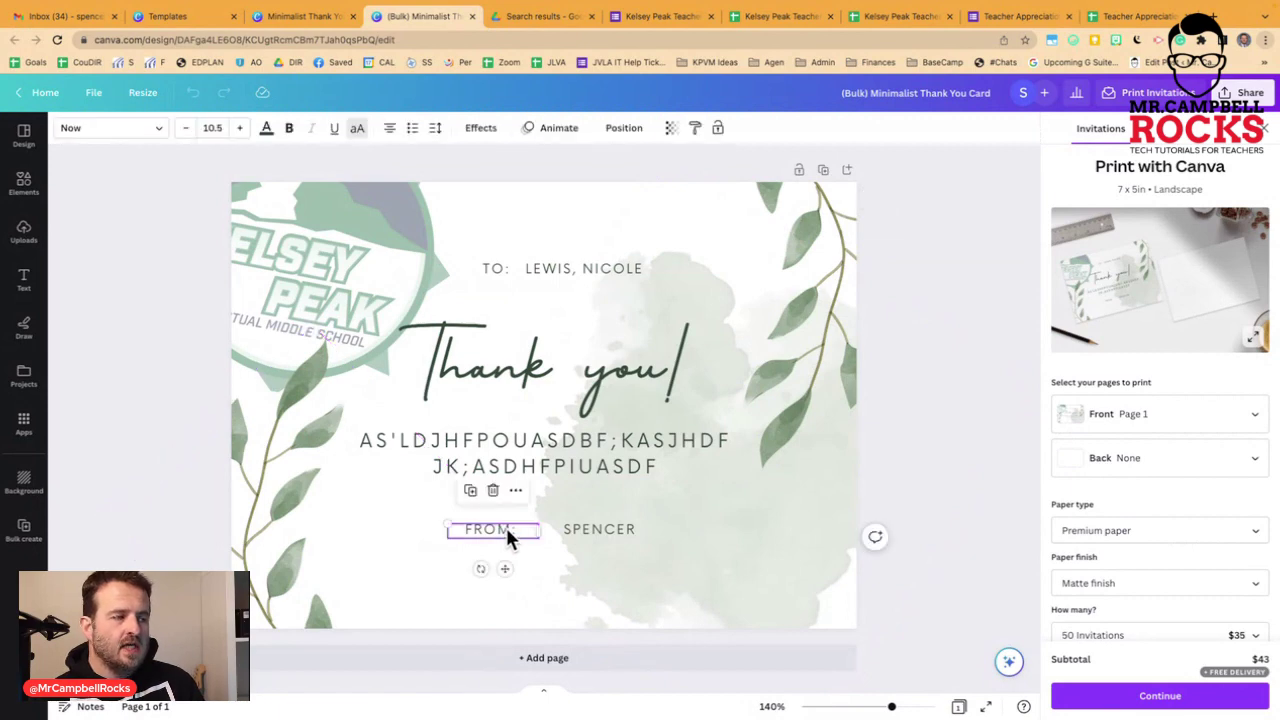
pyautogui.doubleClick(506, 530)
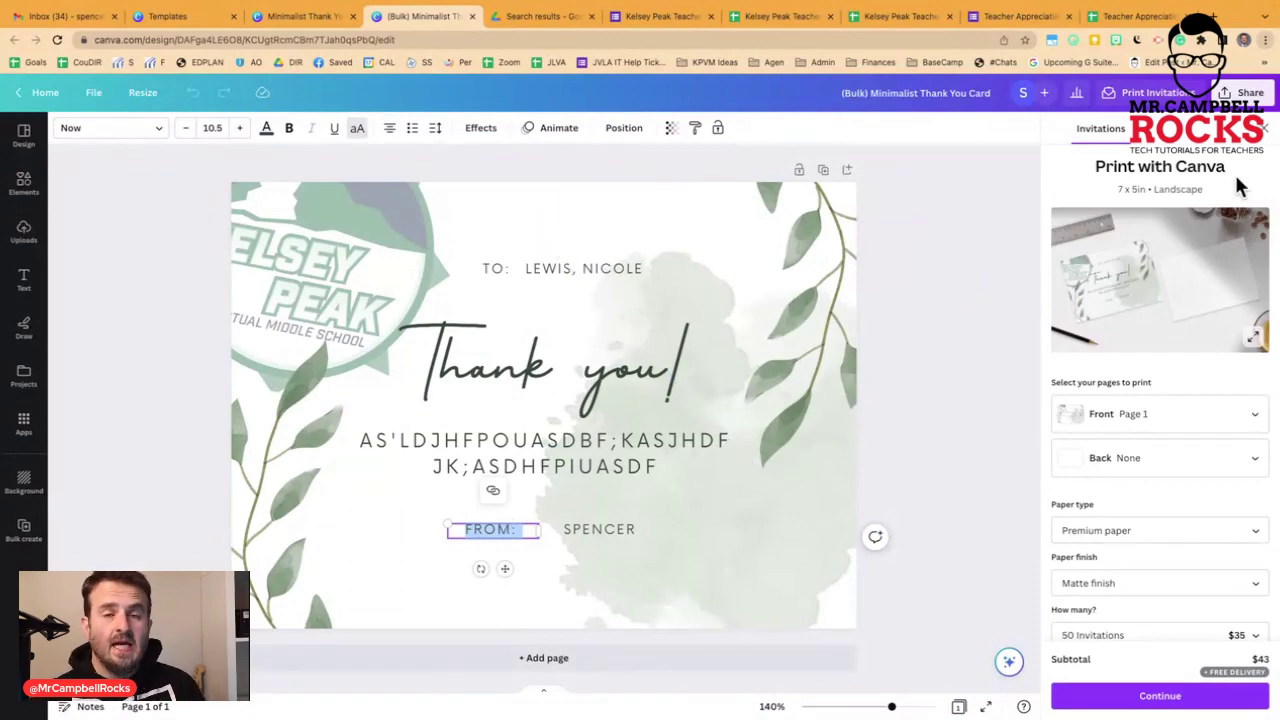
pyautogui.click(1264, 128)
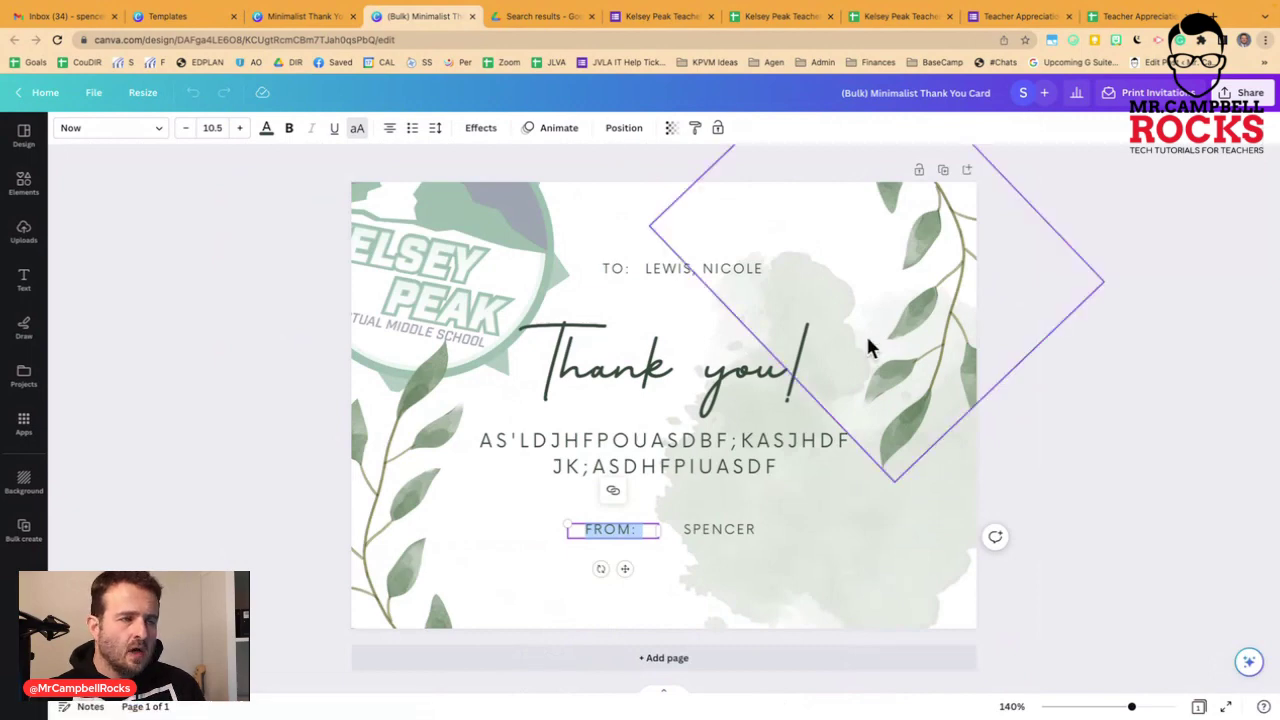
# Step: Bring up the generated card's Download settings from the Share menu, with PNG as file type
pyautogui.click(1243, 92)
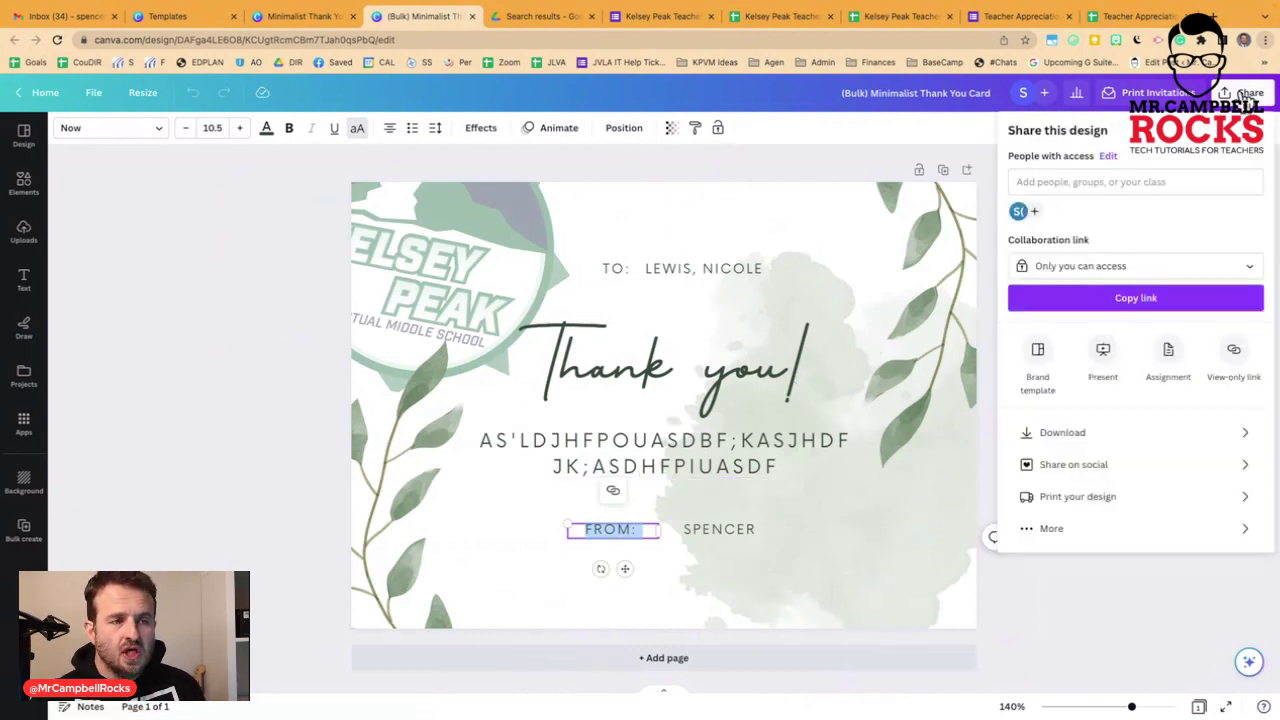
pyautogui.click(1066, 432)
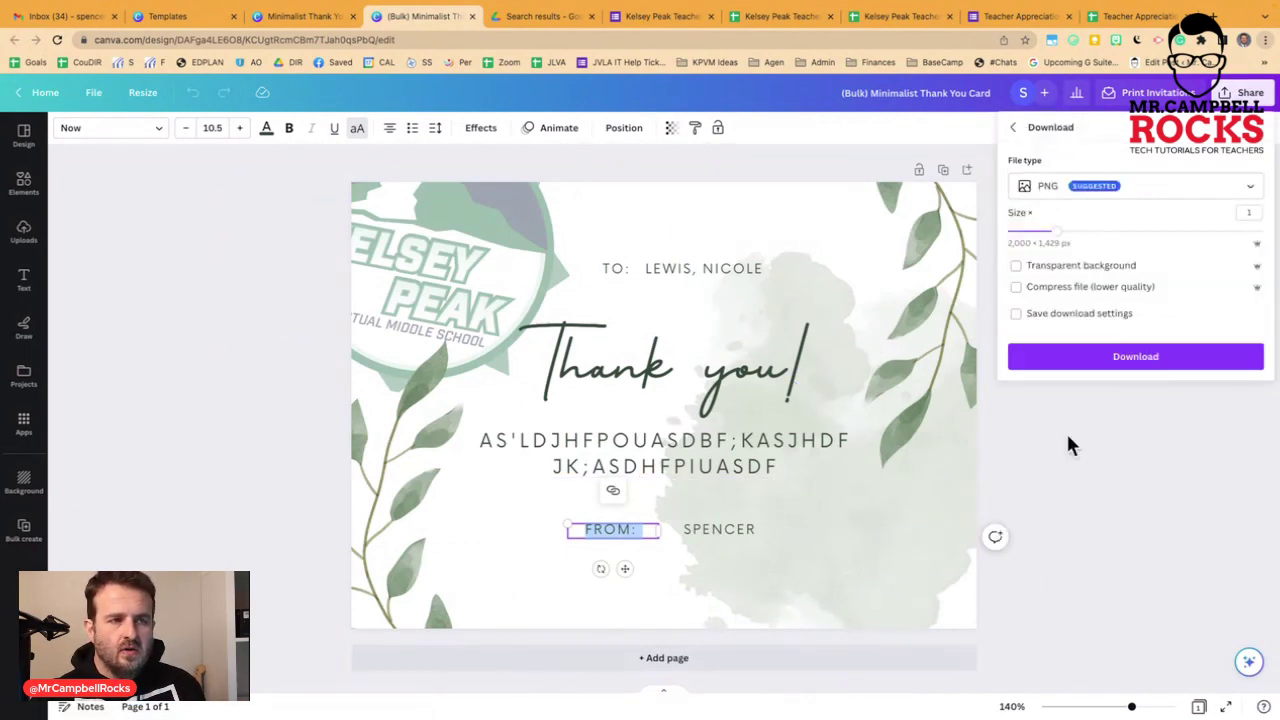